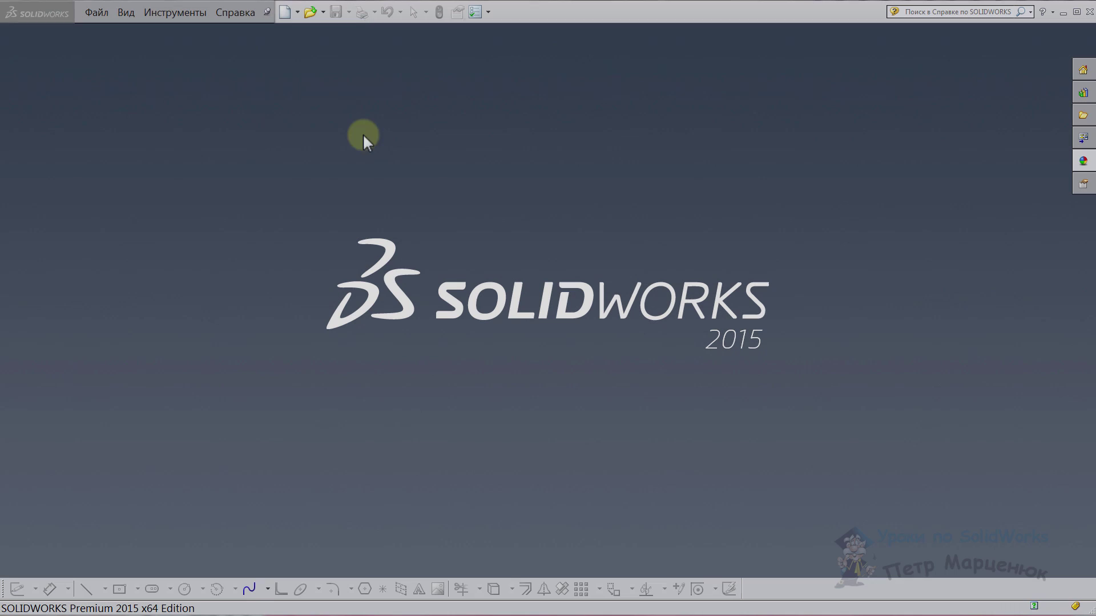
- Open the New SOLIDWORKS Document dialog from the toolbar
left_click(285, 12)
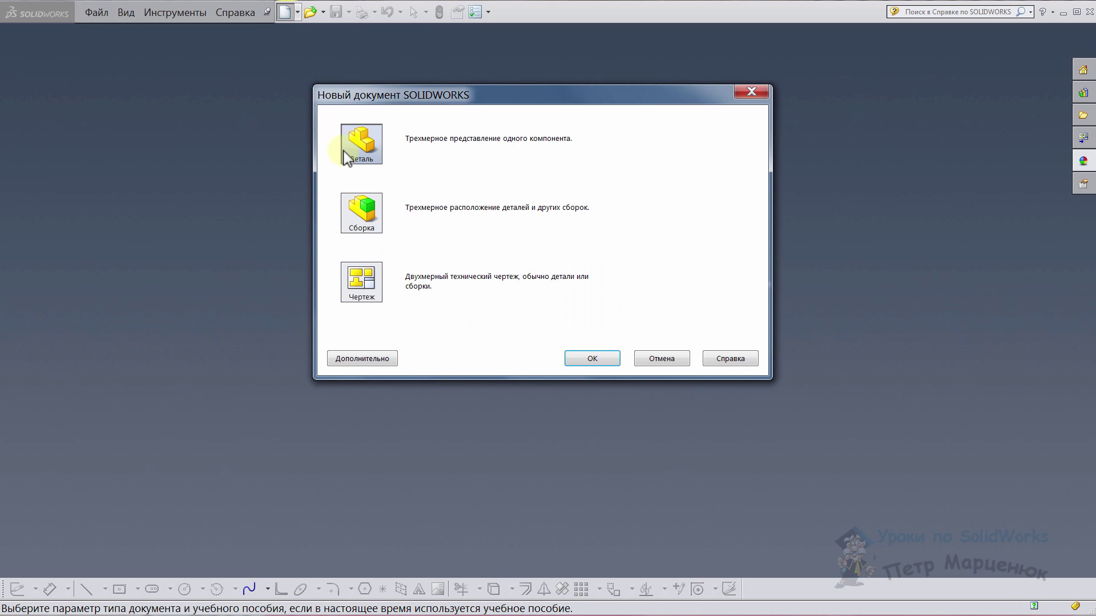
- Create an empty assembly (Сборка) without inserting components and bring up its Save As dialog
left_click(361, 221)
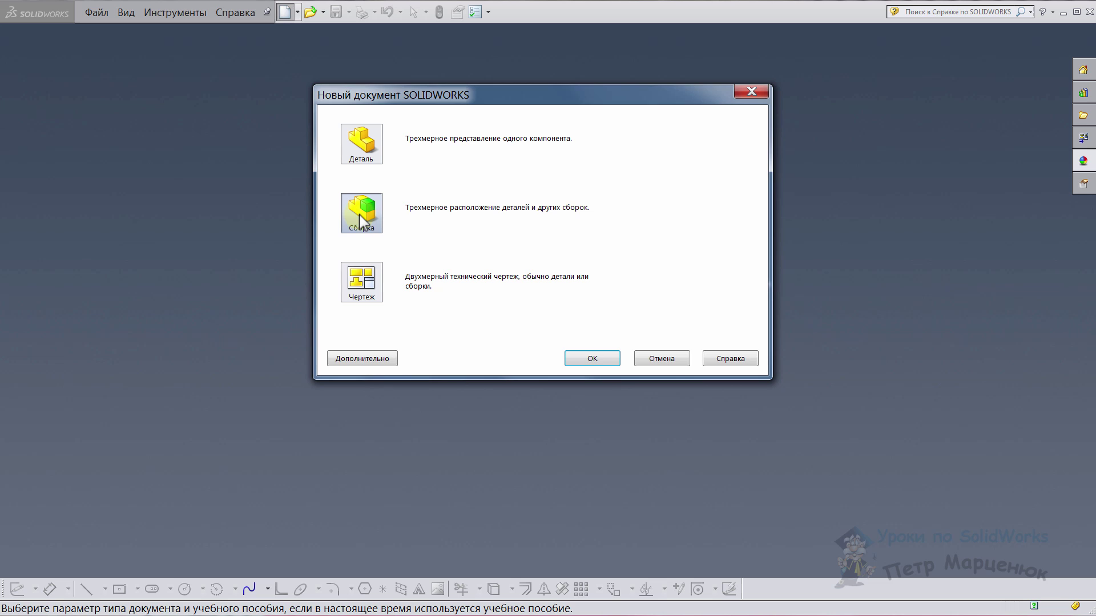
left_click(602, 363)
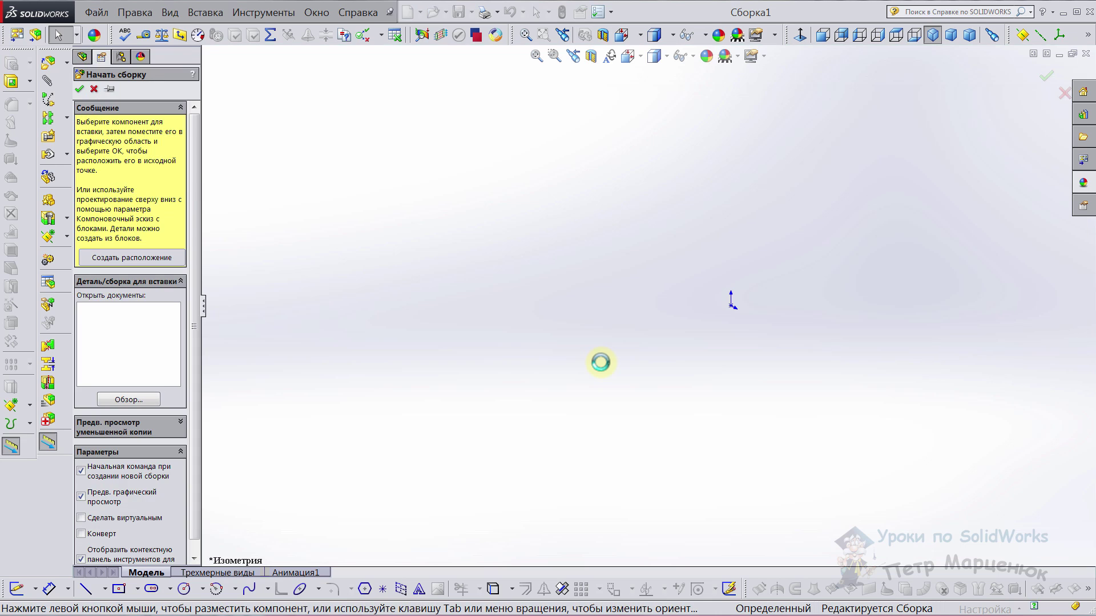
left_click(95, 89)
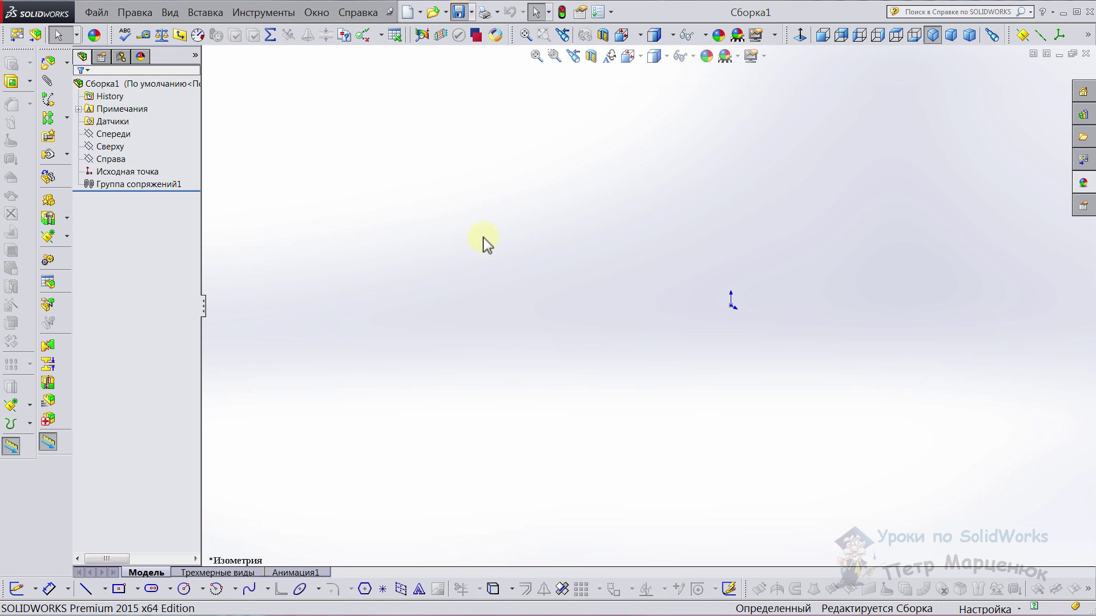
key("ctrl+s")
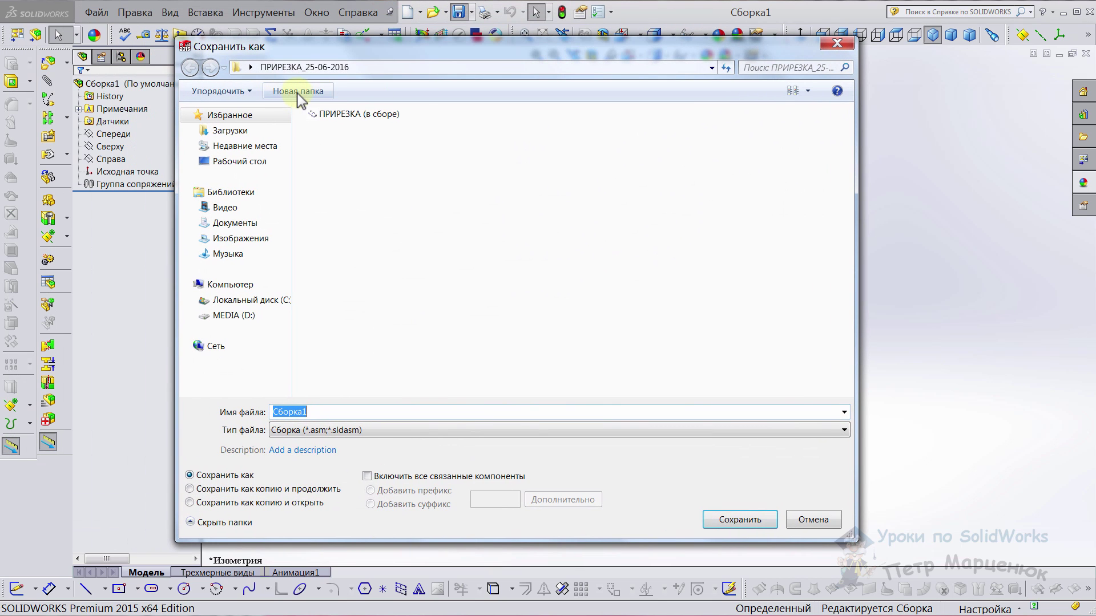
- Create folder ПРИРЕЗКА 2 and save the assembly in it as СБОРКА 001
left_click(297, 91)
type("ПРИРЕЗКА 2")
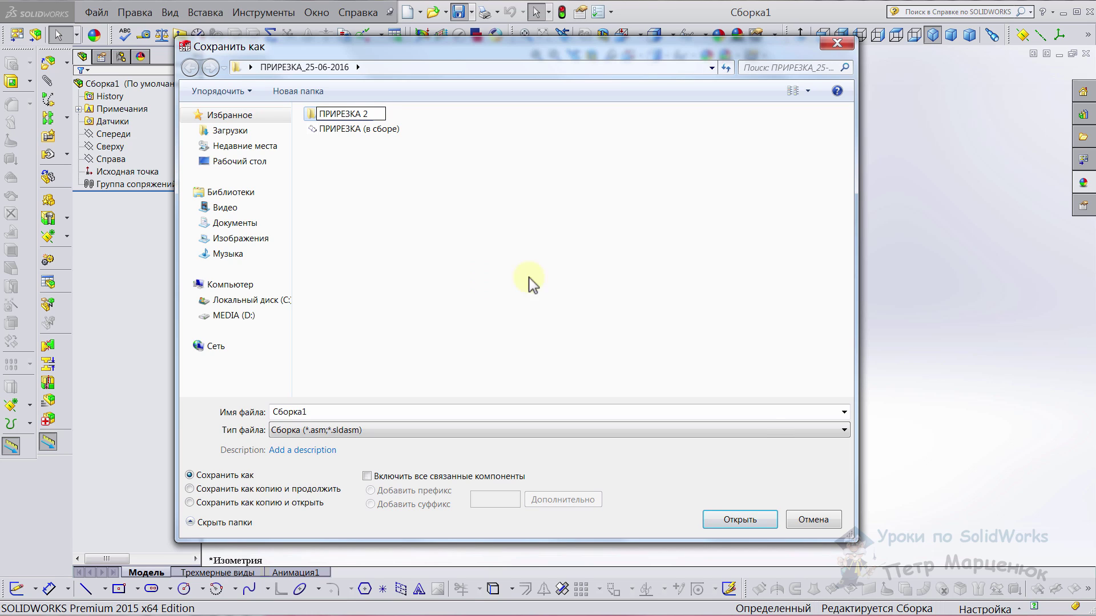
left_click(475, 237)
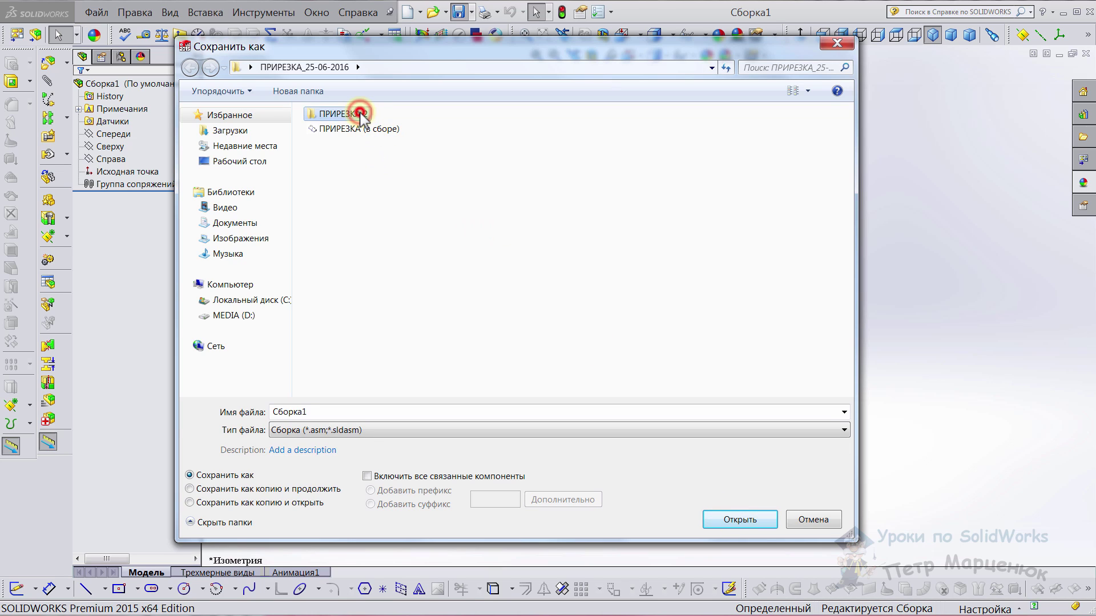
double_click(360, 114)
double_click(323, 411)
type("СБОРКА 001")
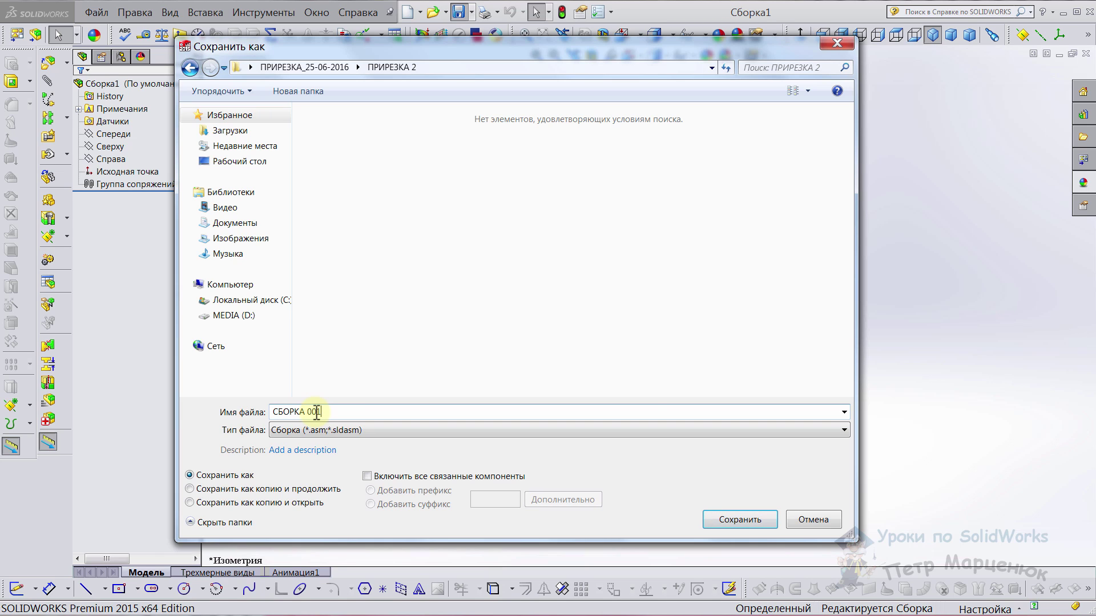
left_click(733, 521)
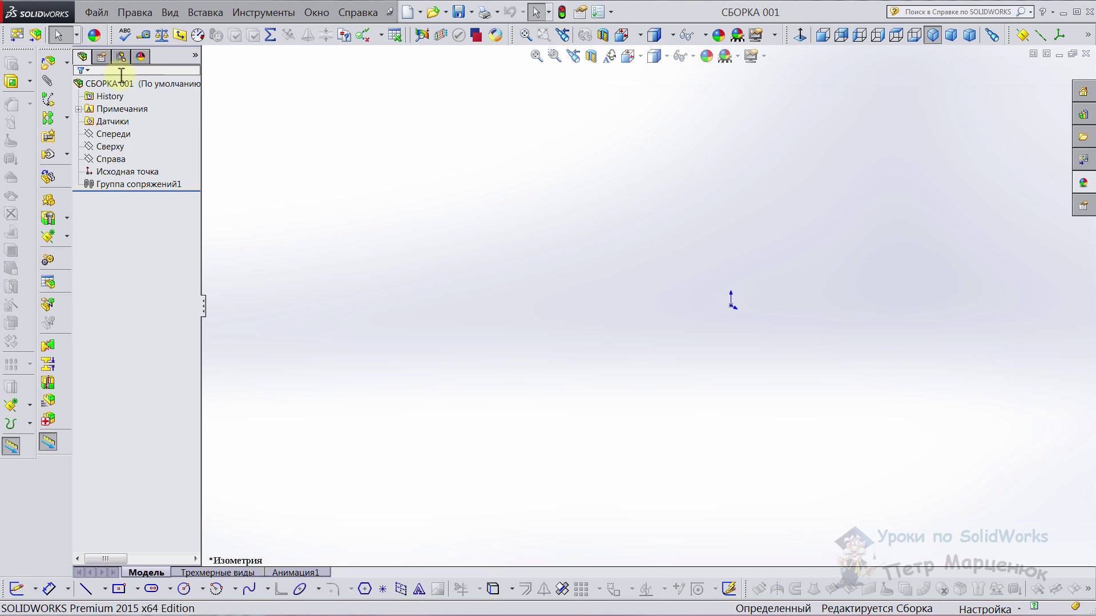
- Start layout sketch Эскиз1 on the assembly's Сверху (Top) plane
left_click(66, 64)
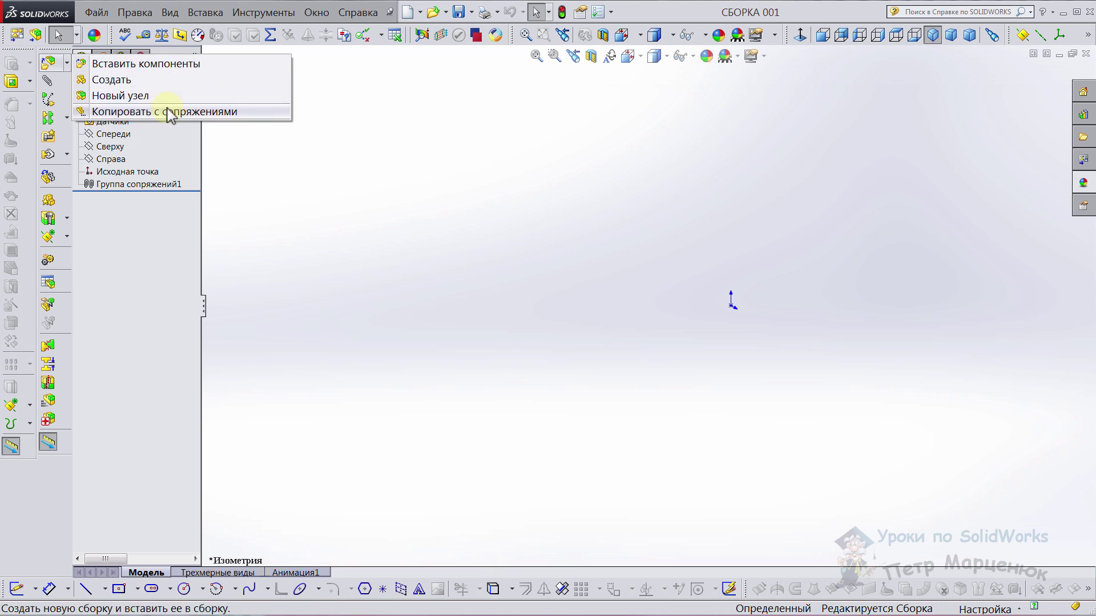
left_click(313, 227)
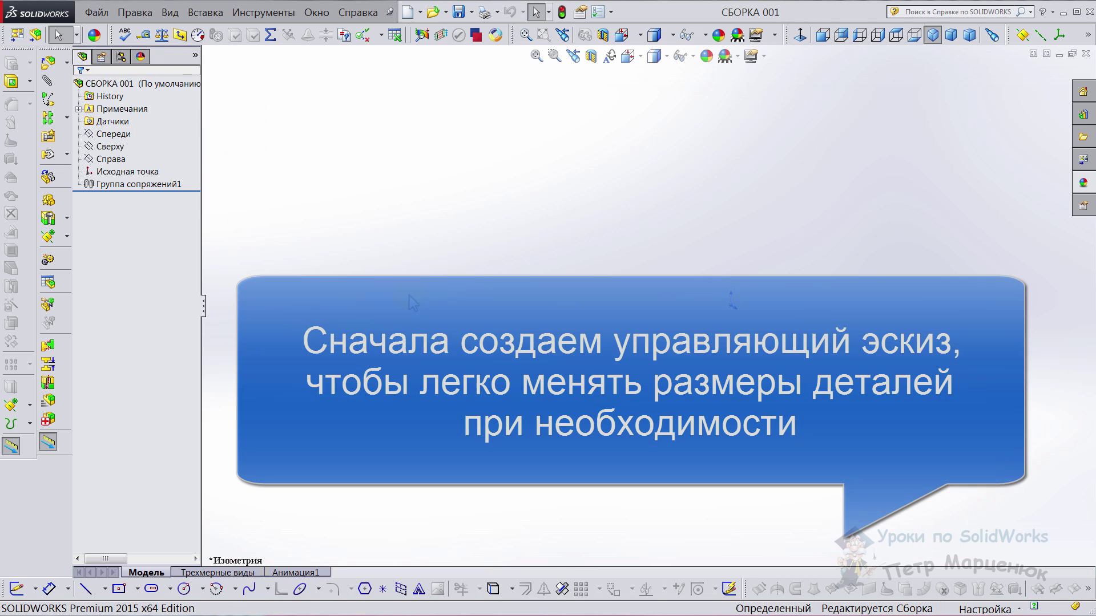
left_click(112, 136)
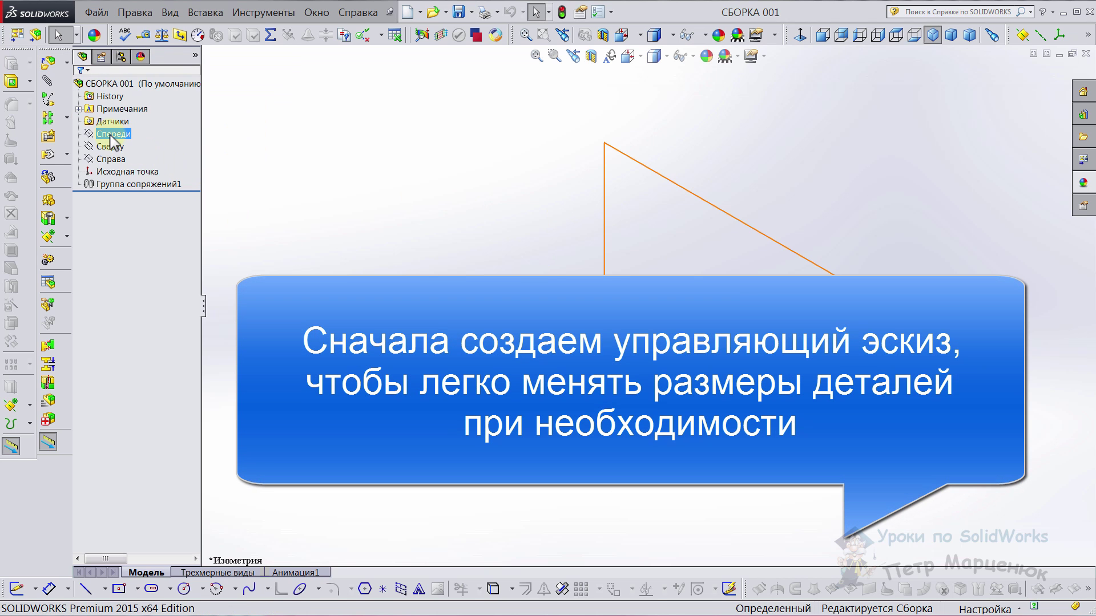
left_click(111, 159)
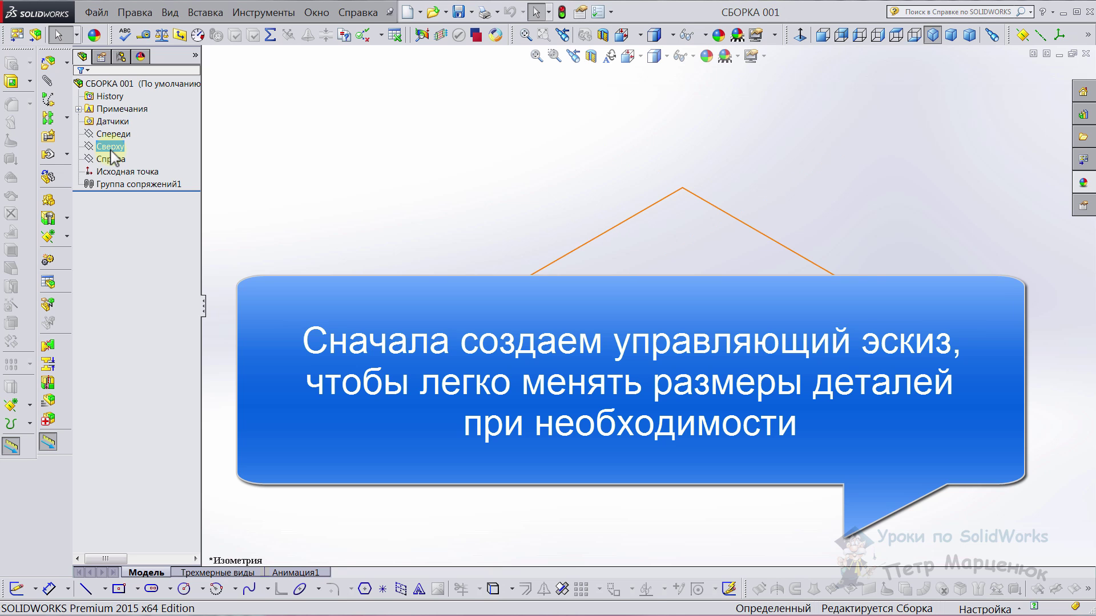
right_click(108, 146)
left_click(113, 129)
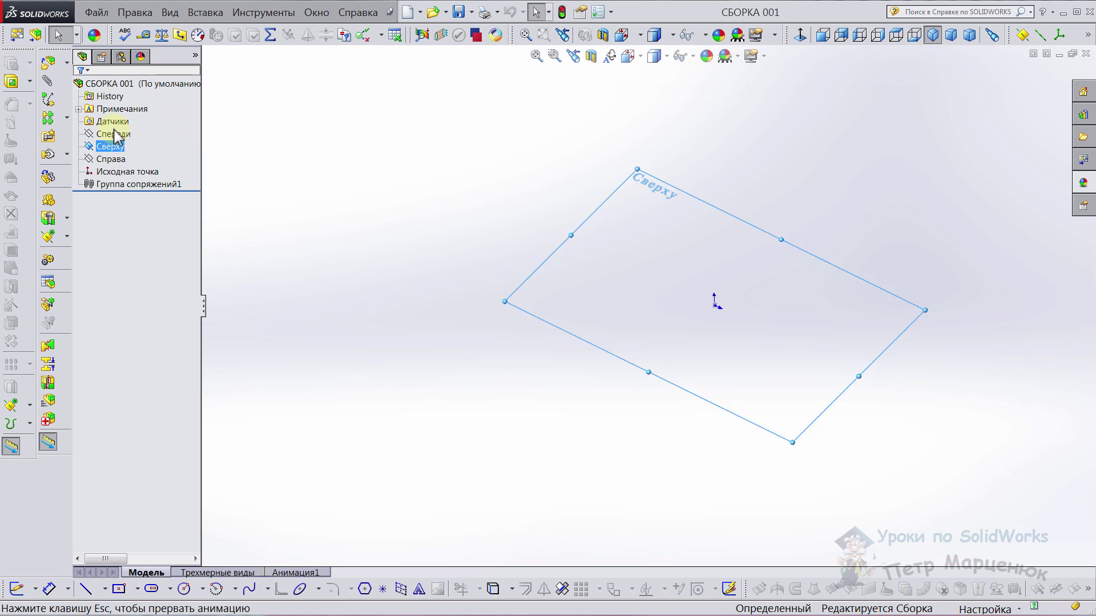
- Draw a center rectangle around the origin and switch to the isometric view
left_click(122, 584)
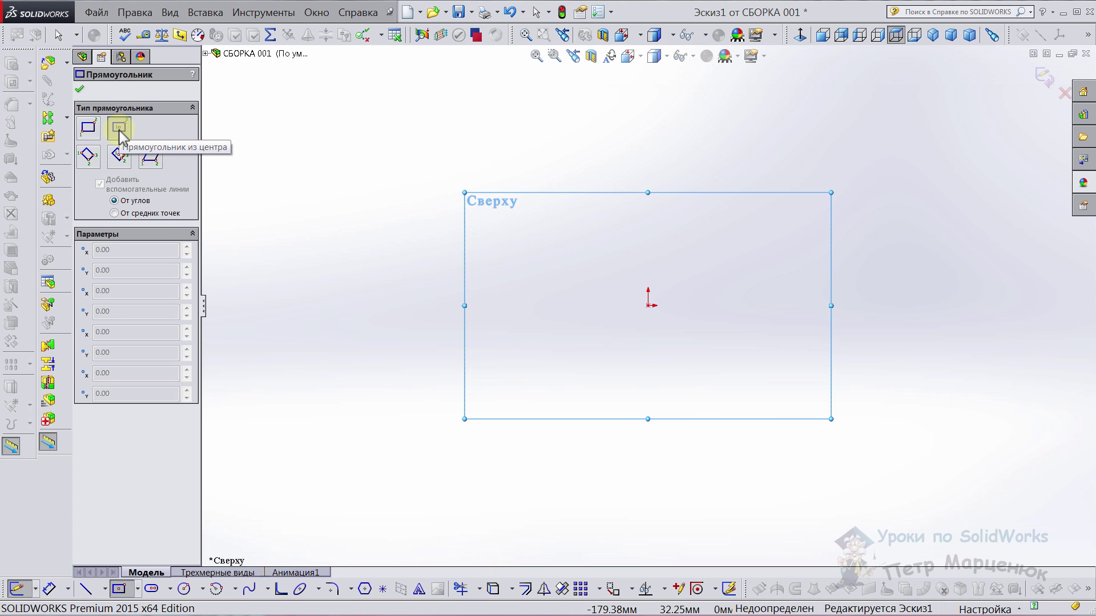
left_click(649, 305)
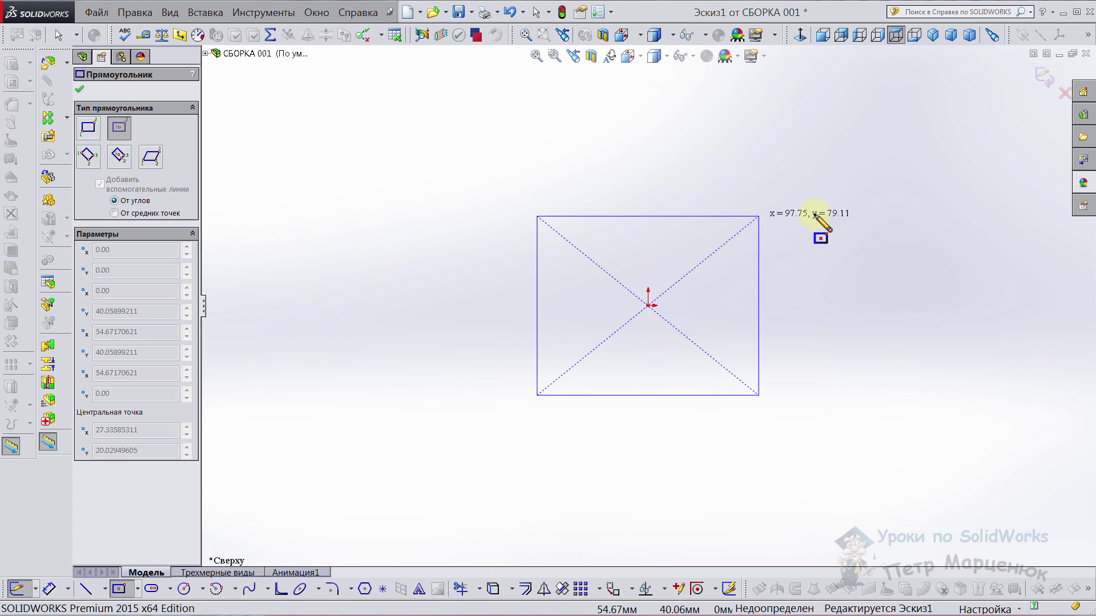
left_click(885, 208)
key("Escape")
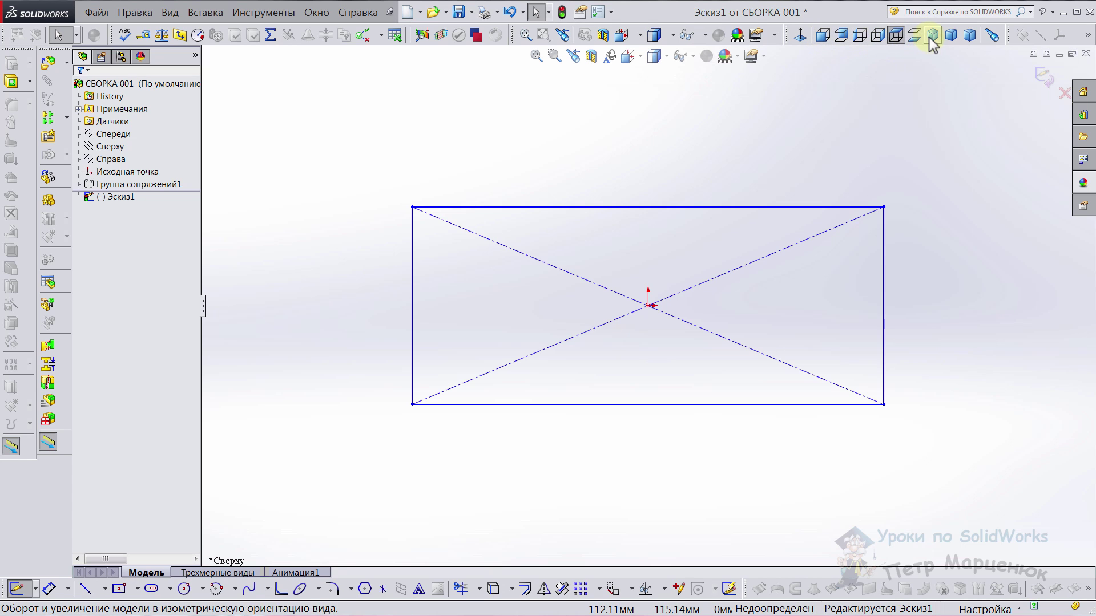
left_click(932, 35)
- Dimension the layout rectangle's length between the short sides to 1000
left_click(49, 589)
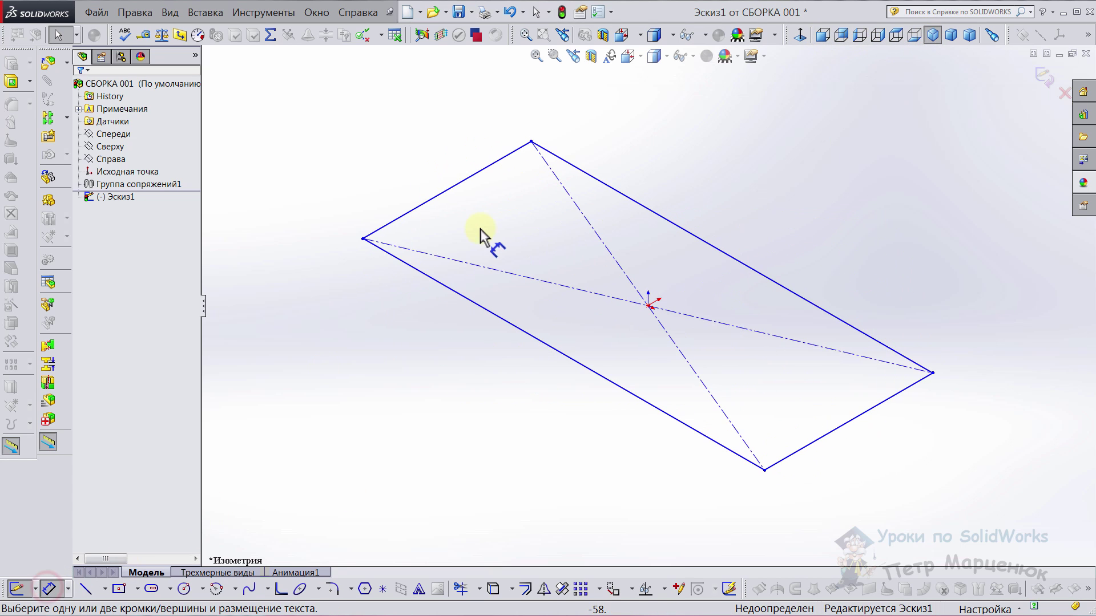
left_click(455, 185)
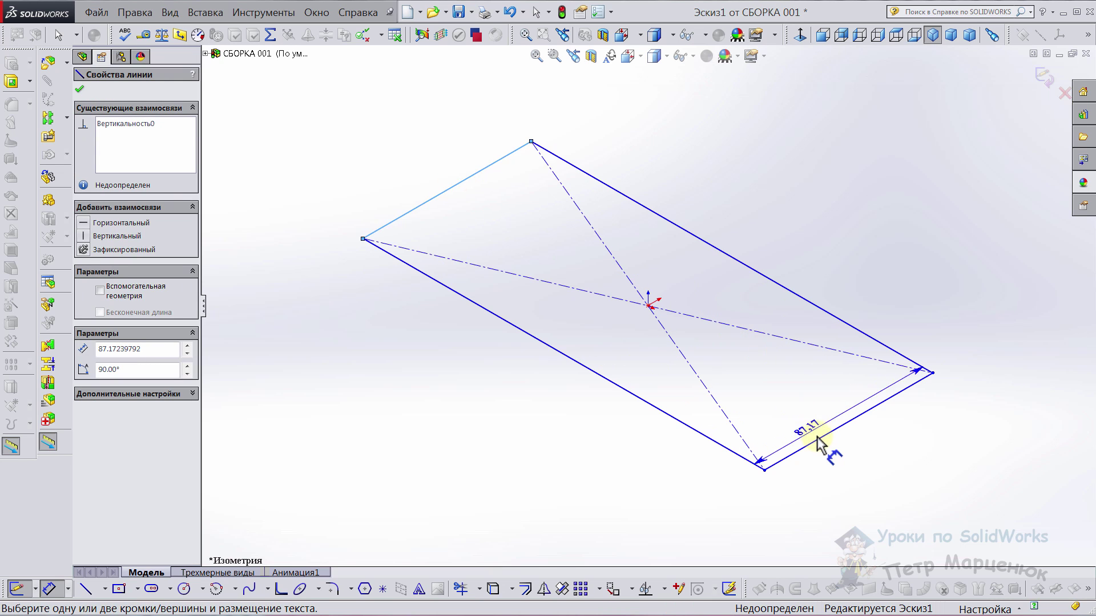
left_click(810, 420)
left_click(791, 186)
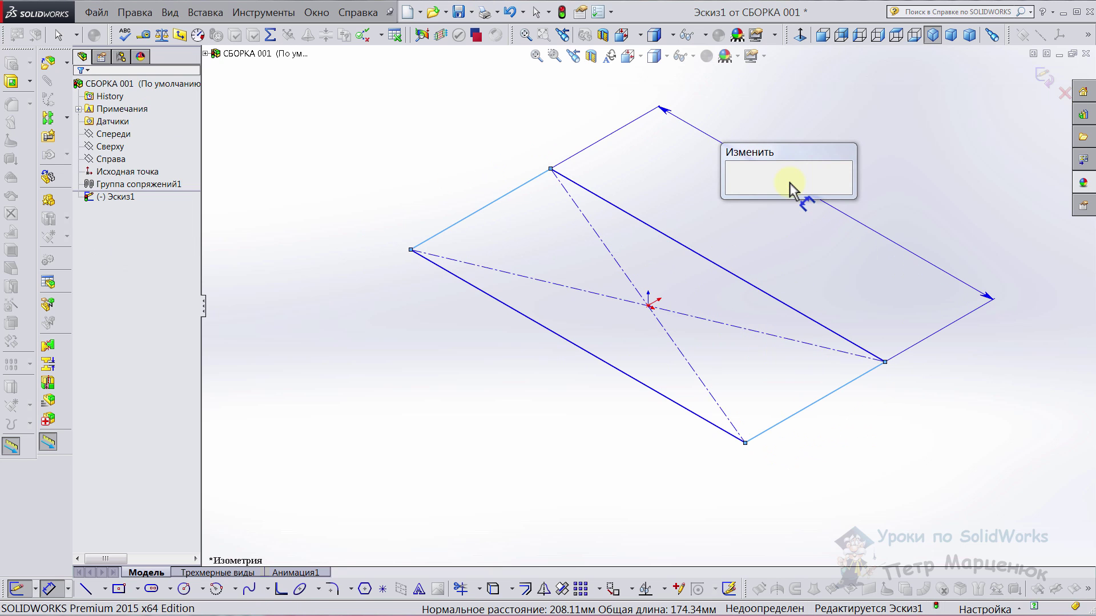
left_click(814, 213)
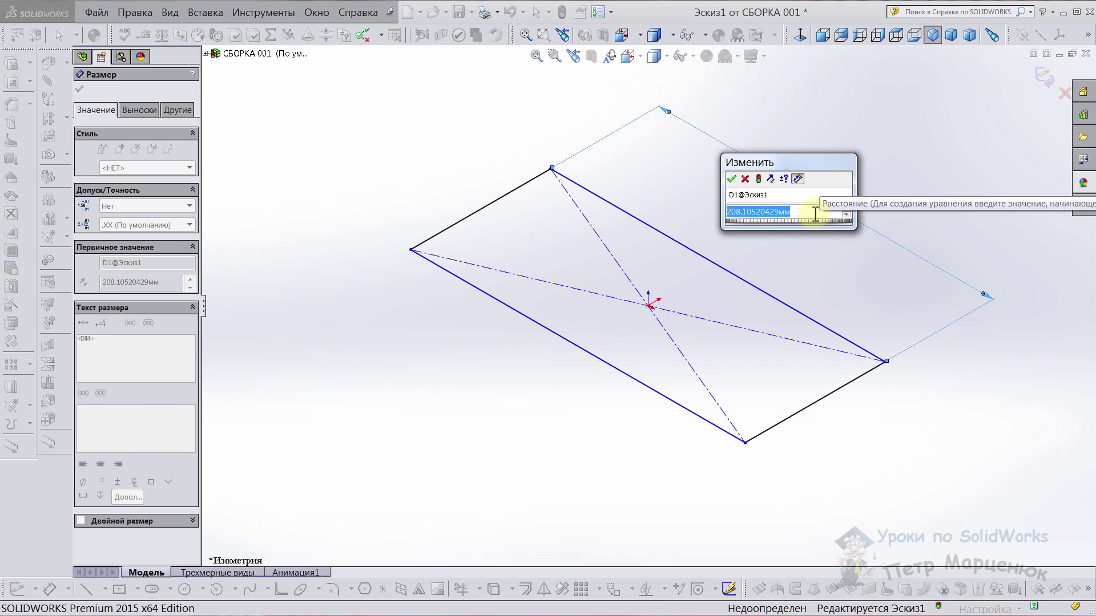
type("1000")
key("Return")
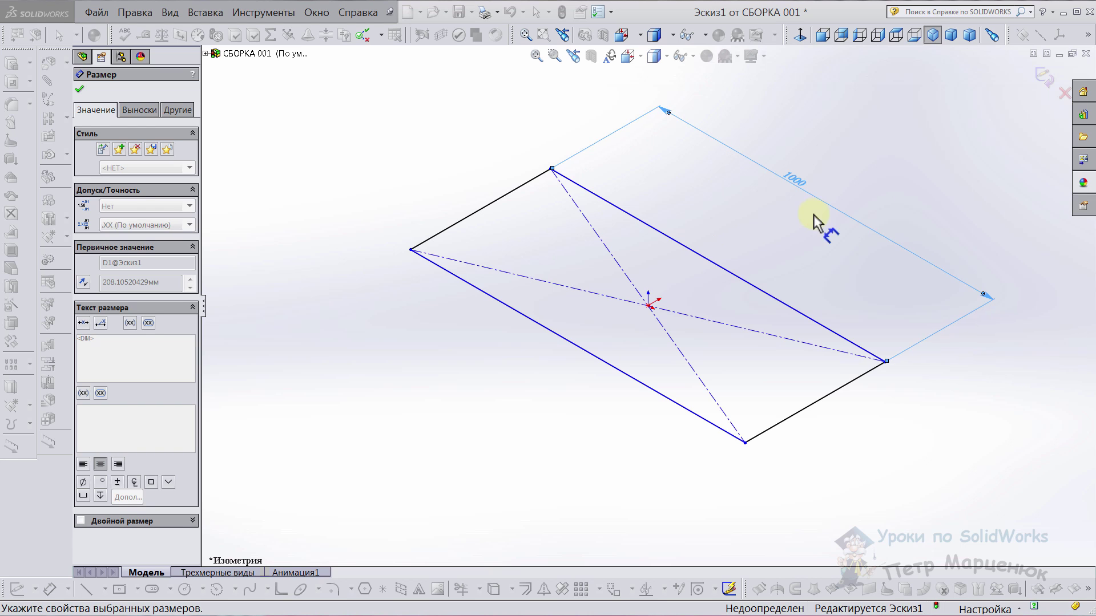
- Dimension the rectangle's width between the long sides to 500 and exit the sketch
left_click(628, 218)
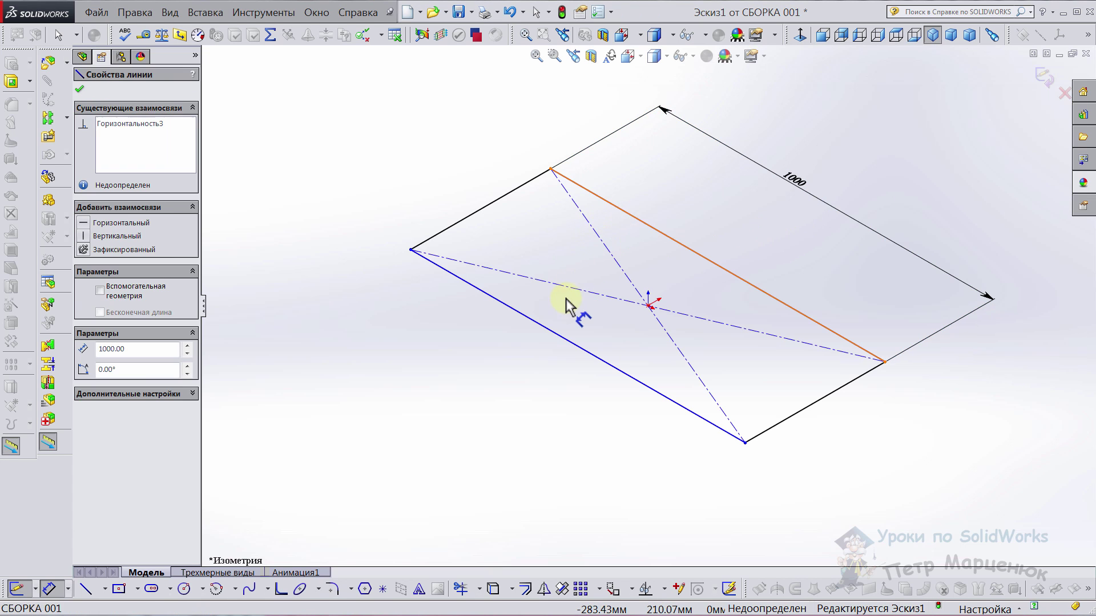
left_click(564, 338)
scroll(470, 200, "down", 3)
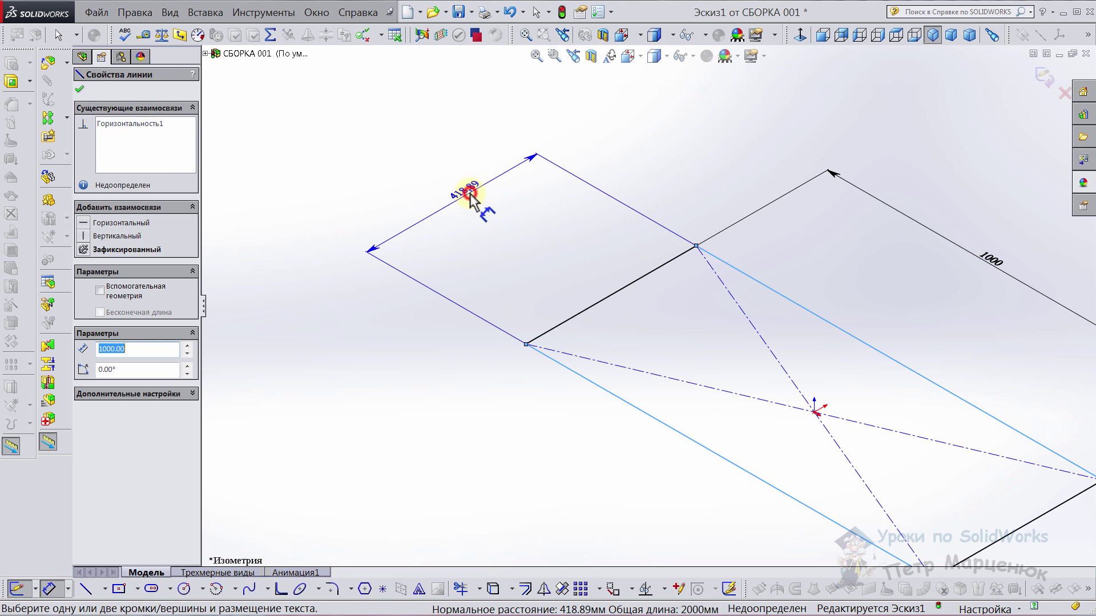
left_click(465, 197)
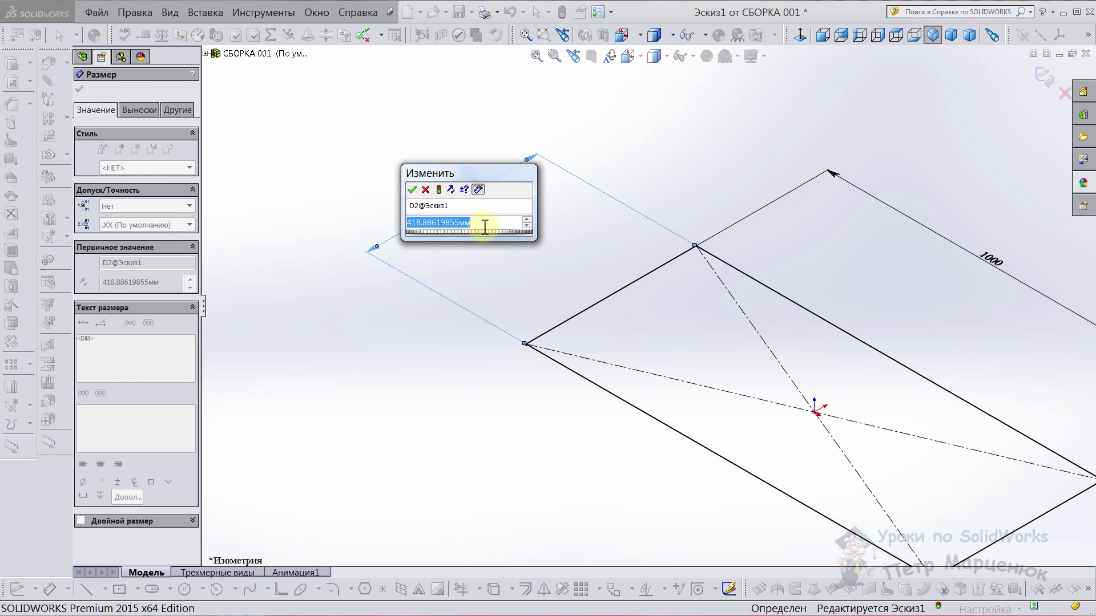
type("500")
key("Return")
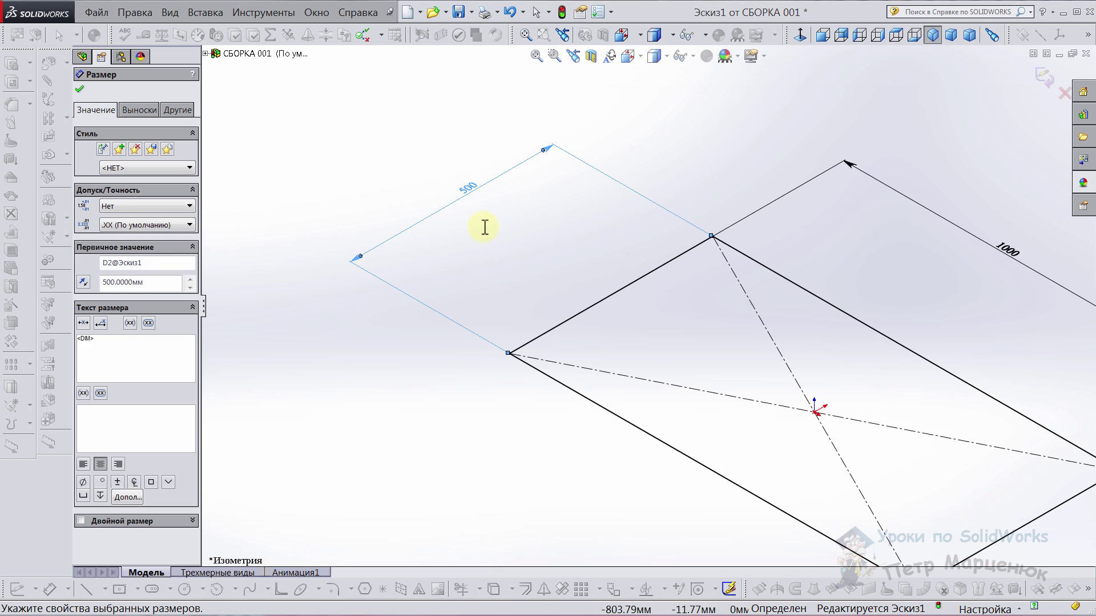
key("Escape")
scroll(727, 382, "up", 2)
scroll(728, 383, "up", 1)
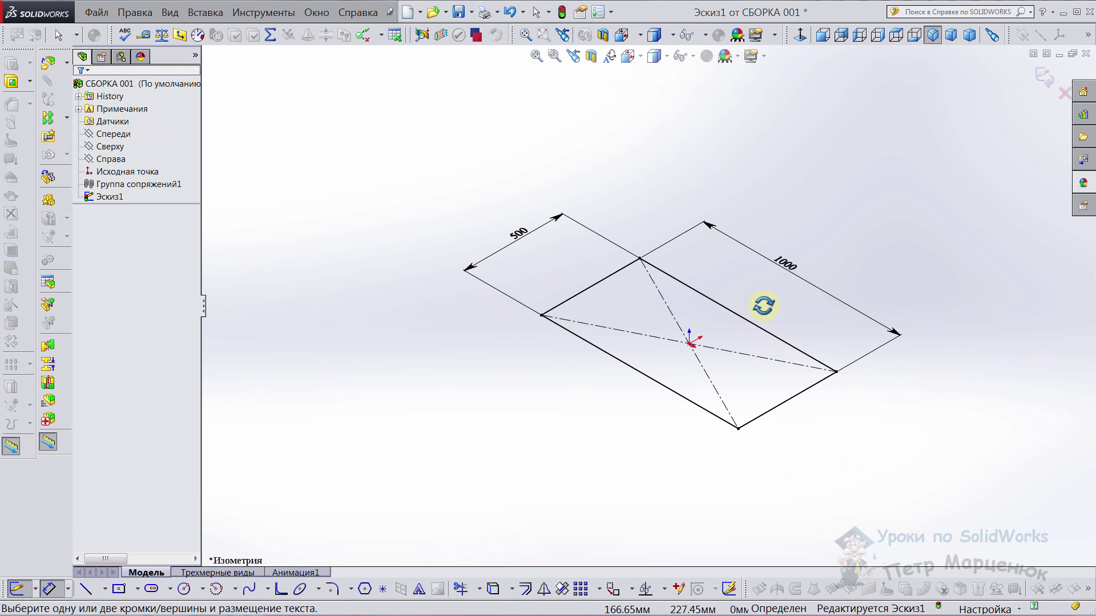
mouse_move(764, 306)
middle_mouse_down()
mouse_move(771, 147)
mouse_move(771, 362)
middle_mouse_up()
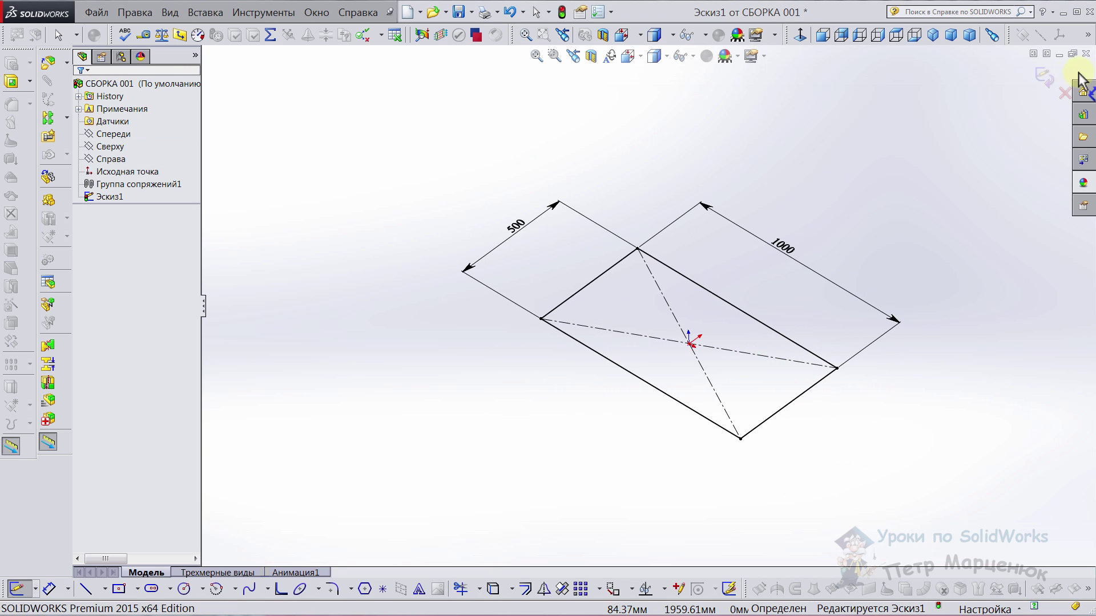
left_click(1044, 77)
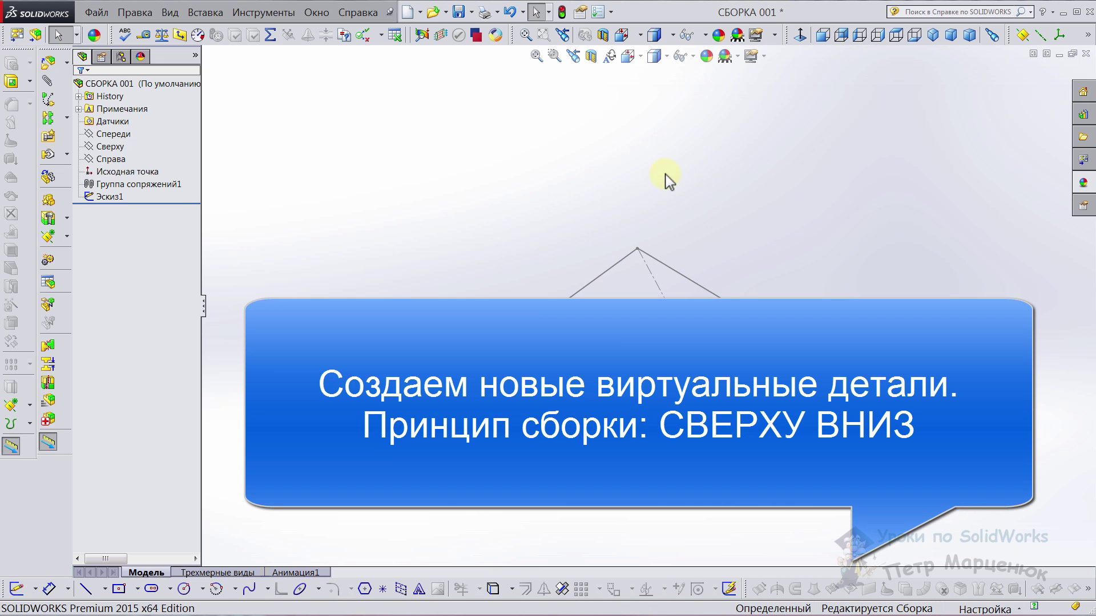
- Insert a new virtual part into the assembly and rename it Деталь 001
left_click(65, 59)
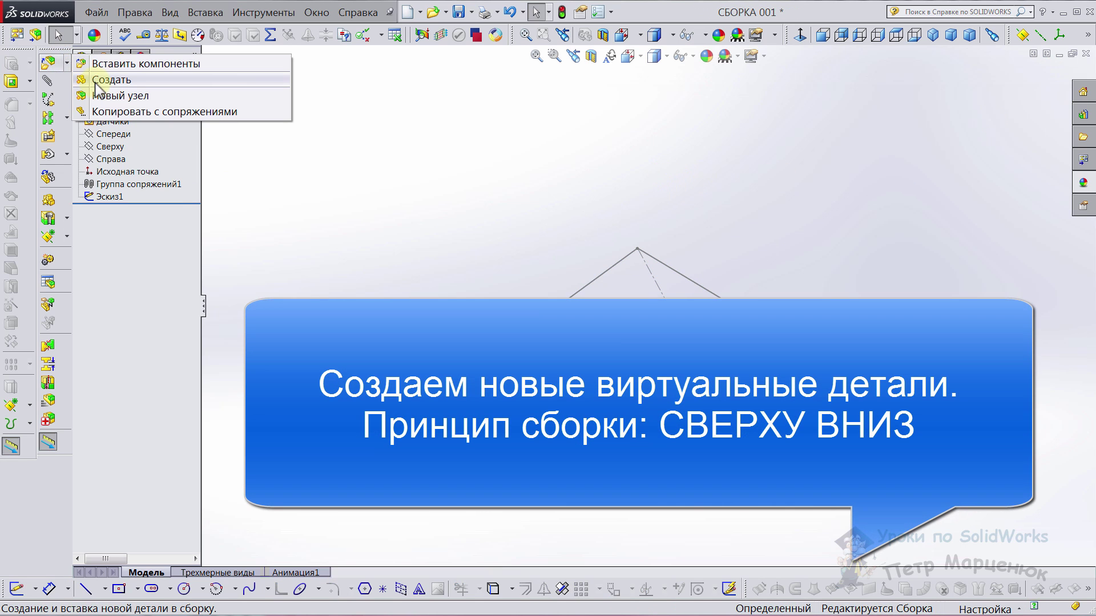
left_click(115, 80)
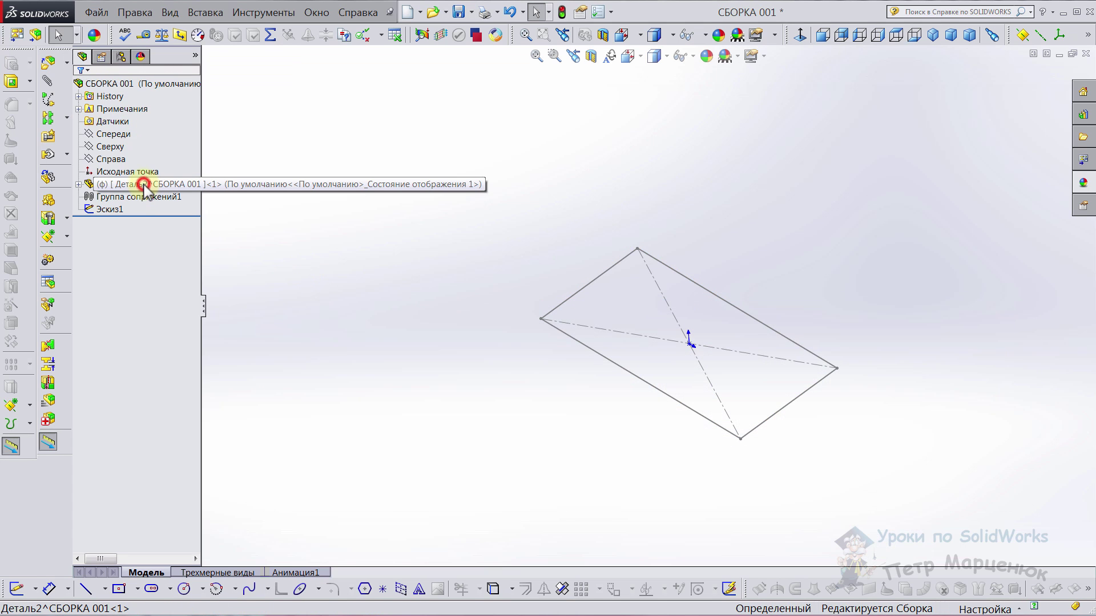
left_click(144, 185)
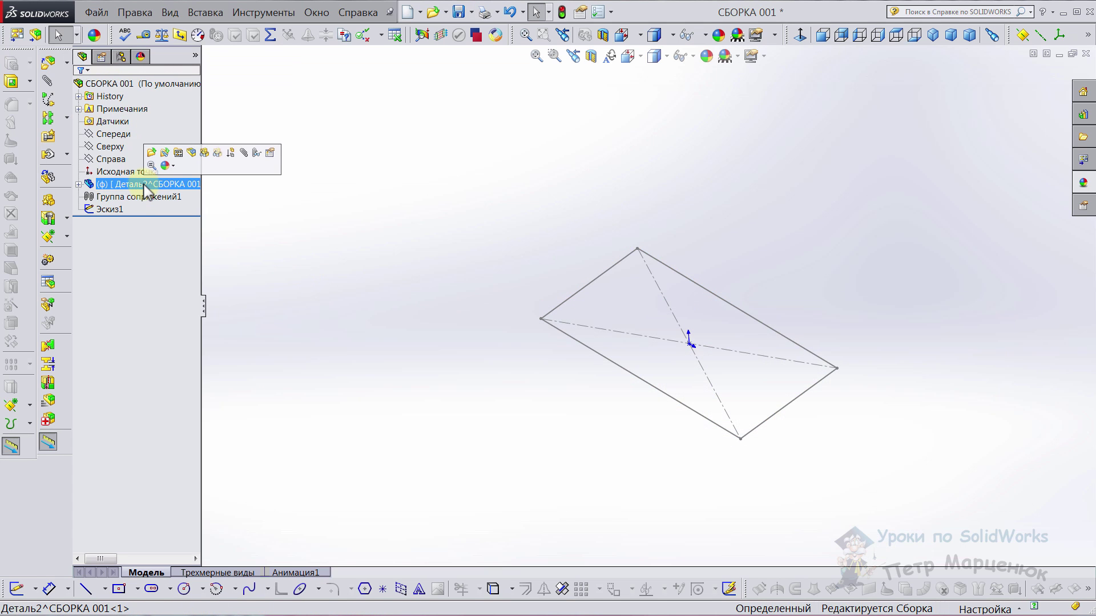
left_click(144, 185)
type("Деталь 001")
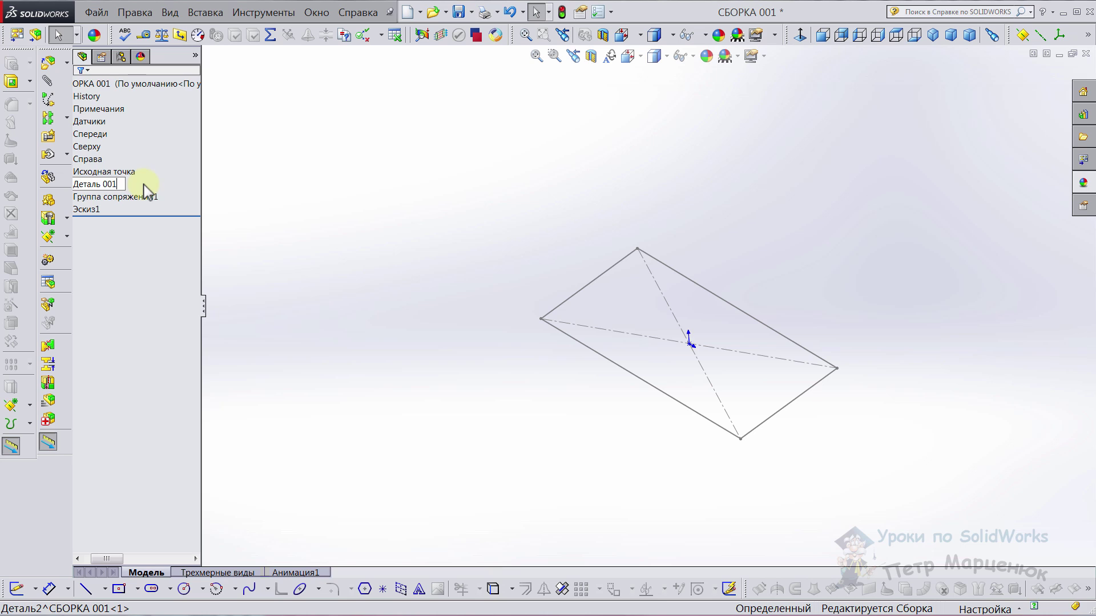
key("Return")
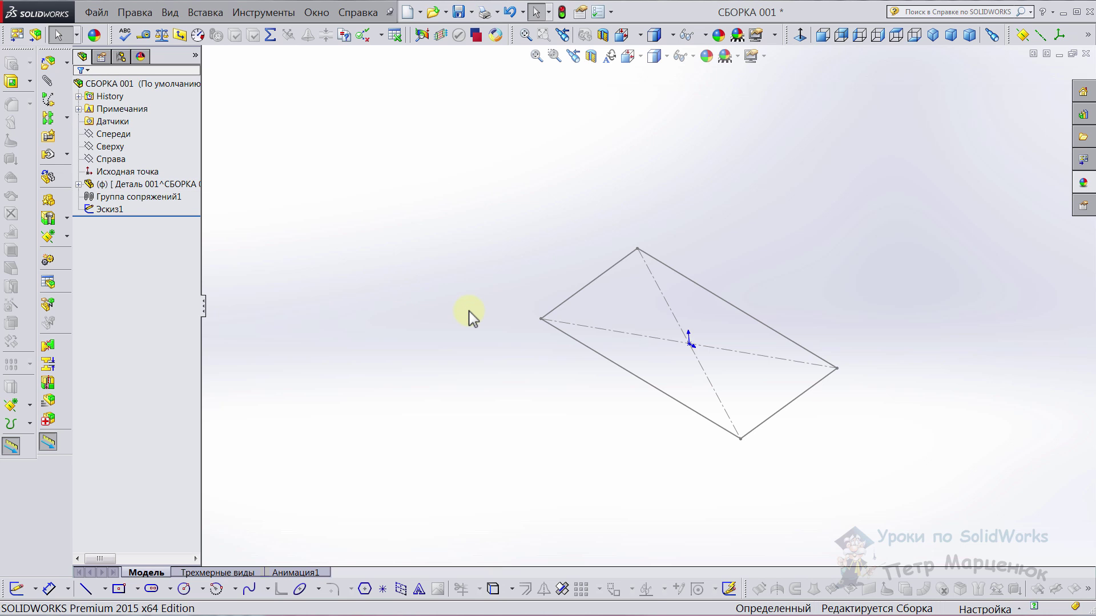
- Save the assembly with the External save (specify paths) option for Деталь 001
left_click(457, 16)
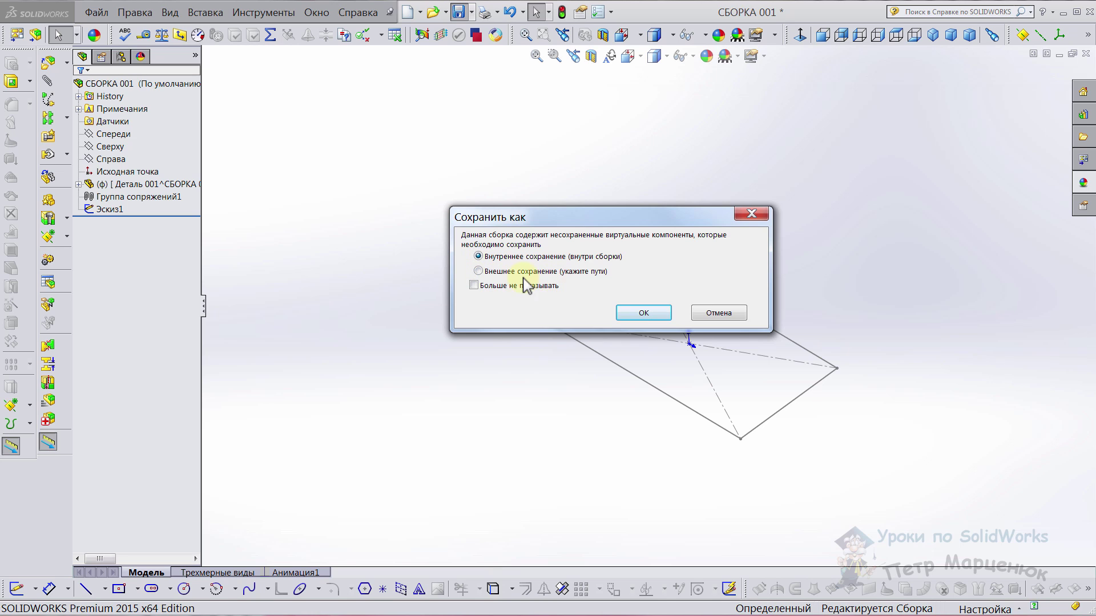
left_click(479, 271)
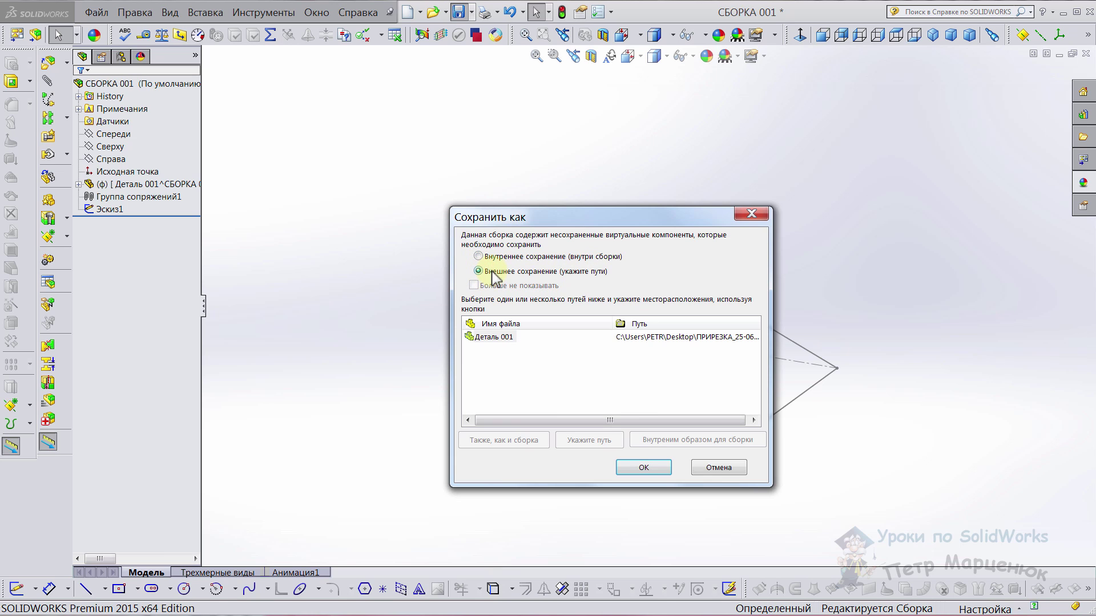
left_click(644, 469)
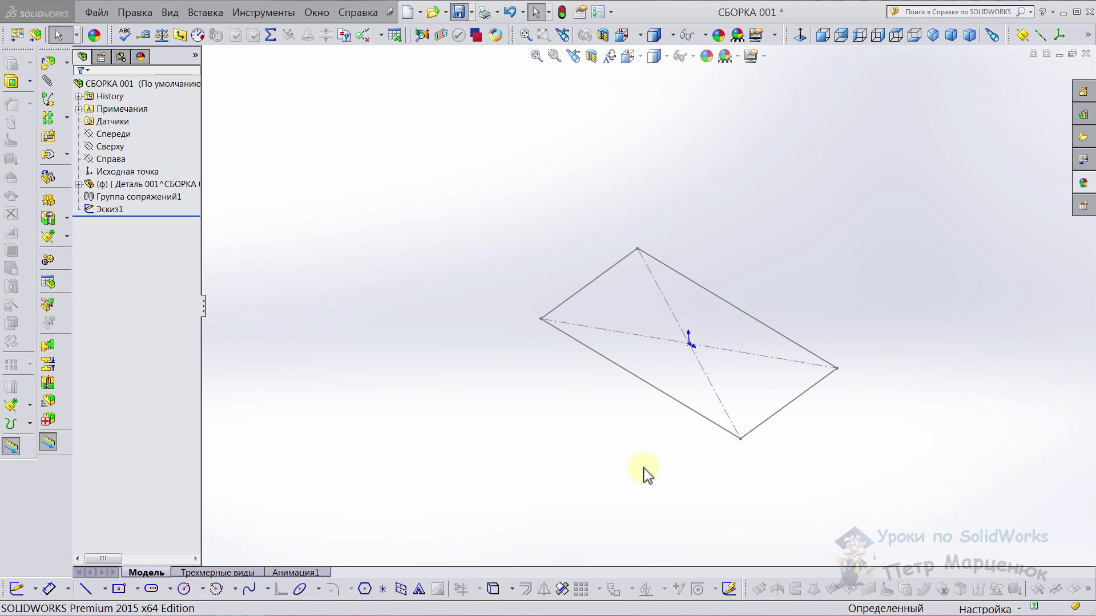
- Edit Деталь 001 in context and select the Справа plane for a new sketch
right_click(131, 184)
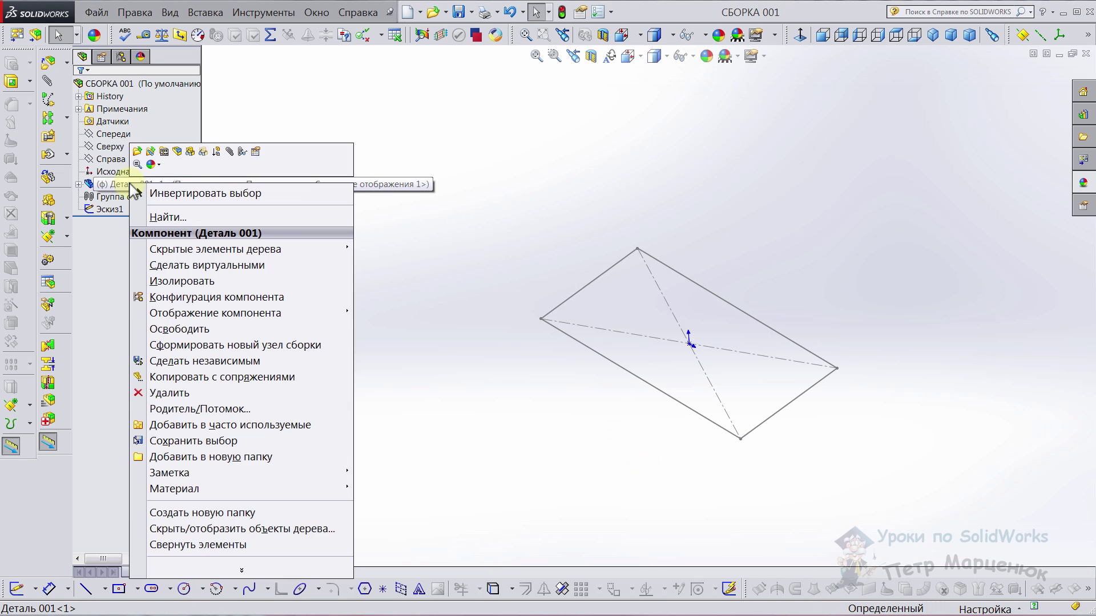
left_click(177, 152)
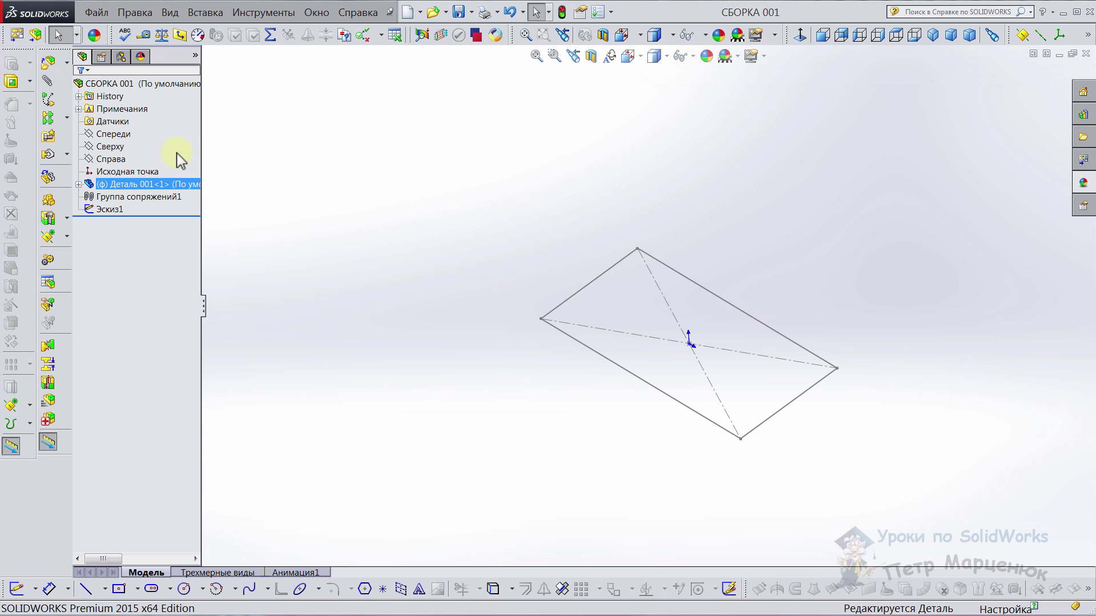
left_click(78, 184)
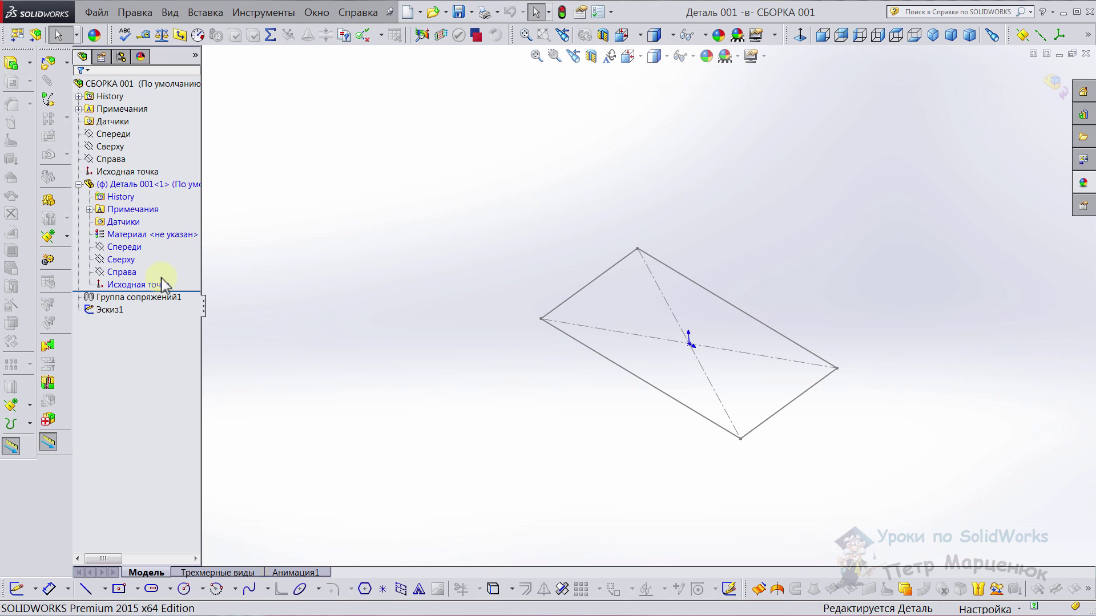
left_click(117, 162)
scroll(820, 372, "down", 2)
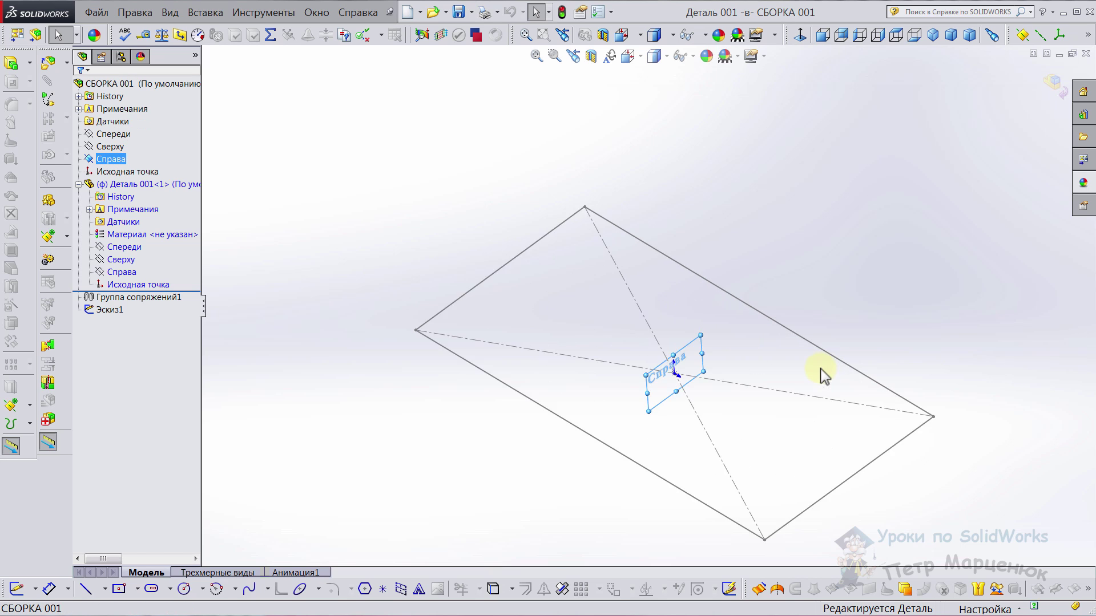
scroll(765, 337, "down", 3)
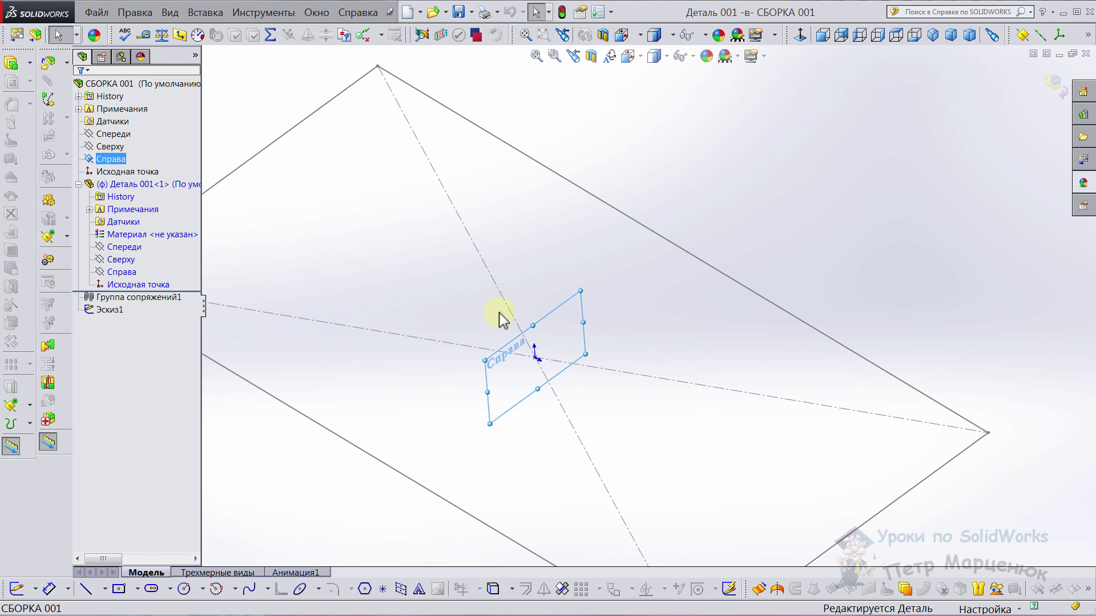
right_click(116, 163)
- Sketch a centre-point parallelogram rectangle on the Справа plane
left_click(127, 148)
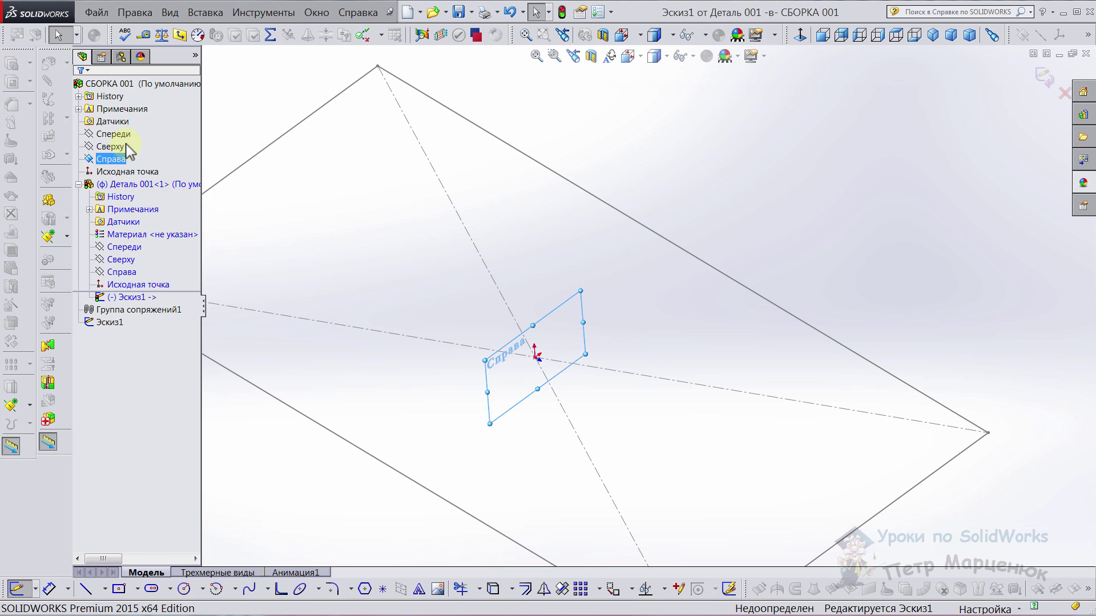
middle_click_drag(688, 317, 666, 286)
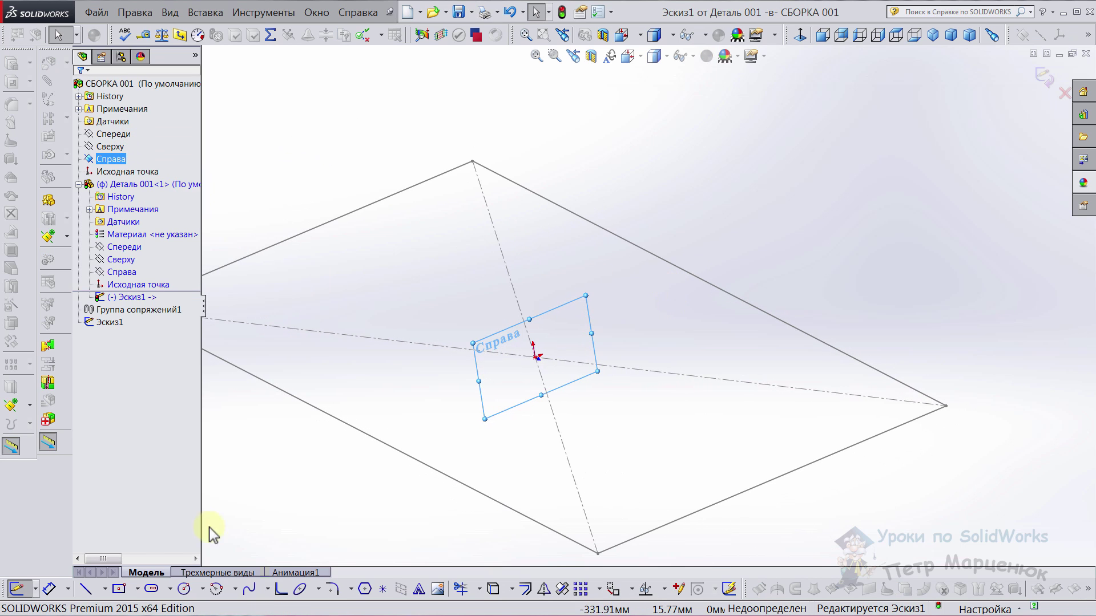
left_click(119, 588)
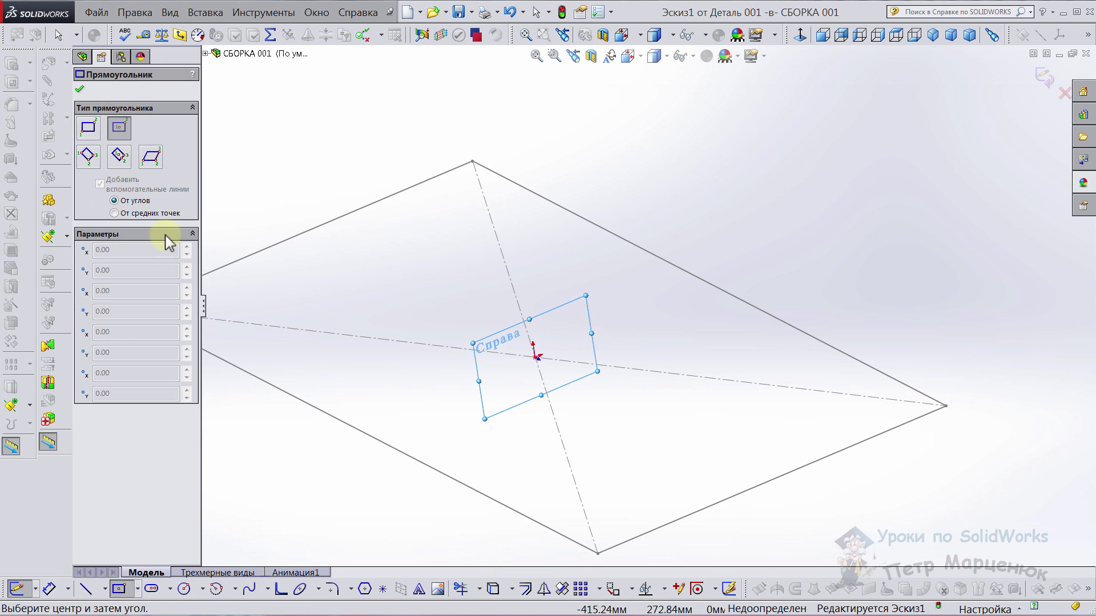
left_click(118, 160)
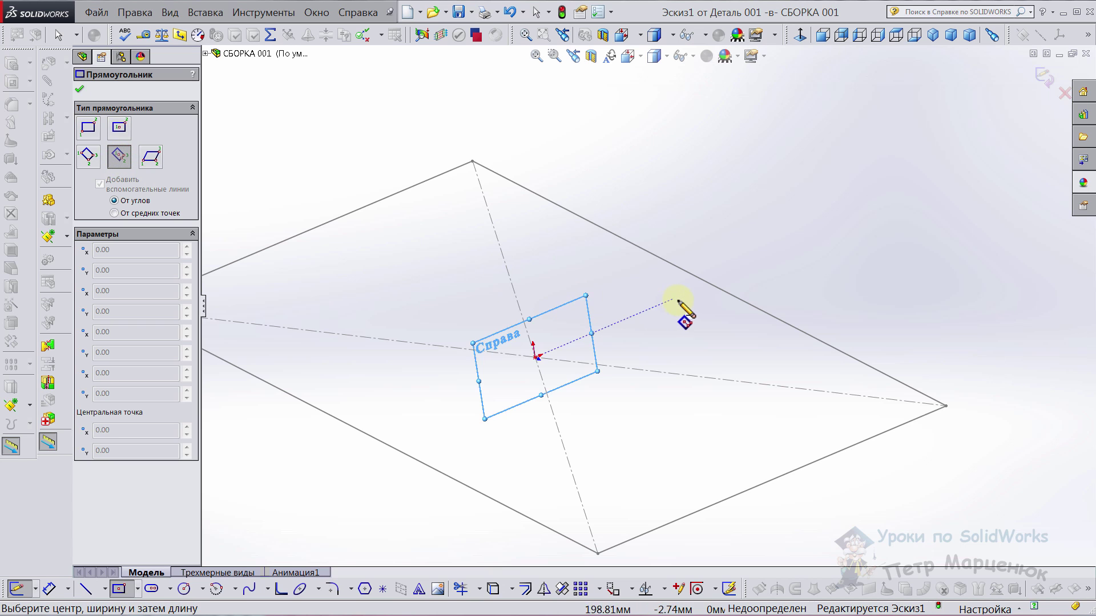
left_click(607, 252)
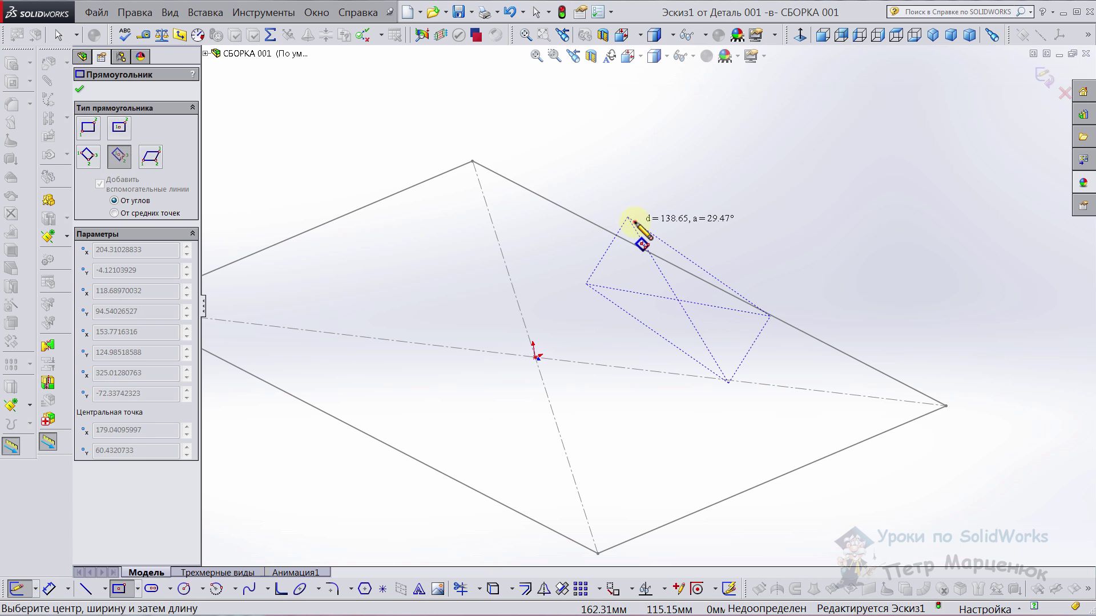
left_click(721, 293)
key("Escape")
- Pierce-relate the rectangle's centre to the layout's top edge, then orbit to a 3D view
scroll(728, 301, "down", 2)
scroll(685, 314, "down", 1)
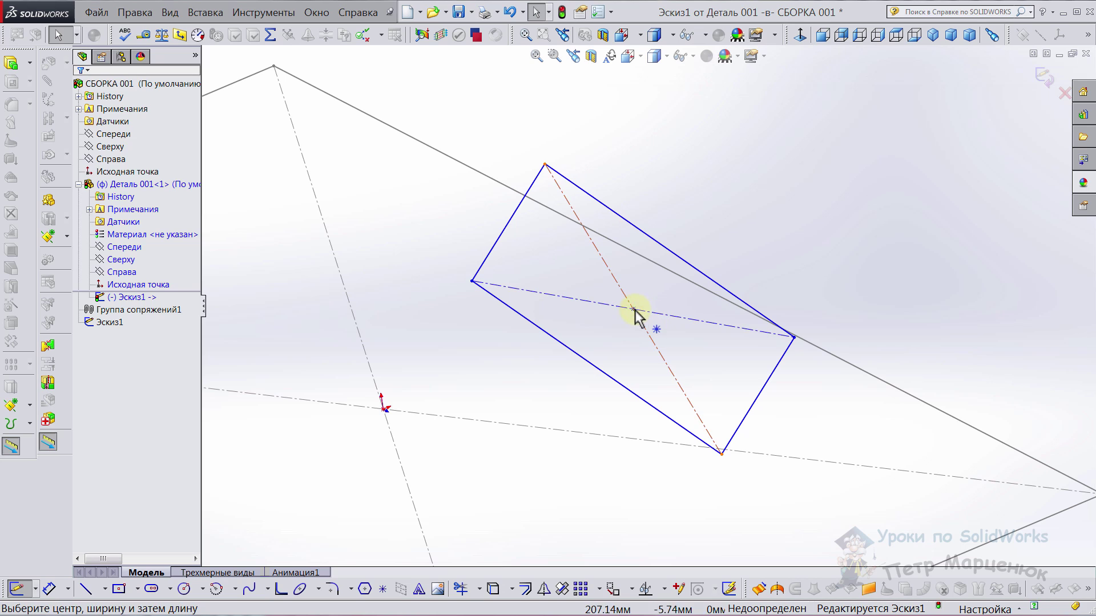
left_click(633, 310)
left_click(682, 278, "ctrl")
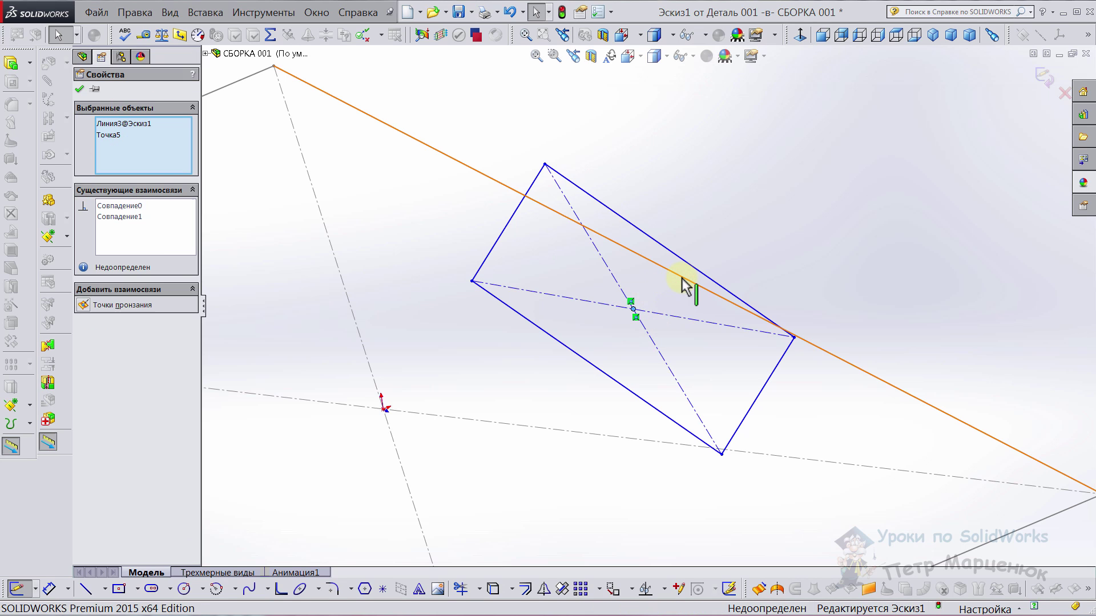
left_click(83, 306)
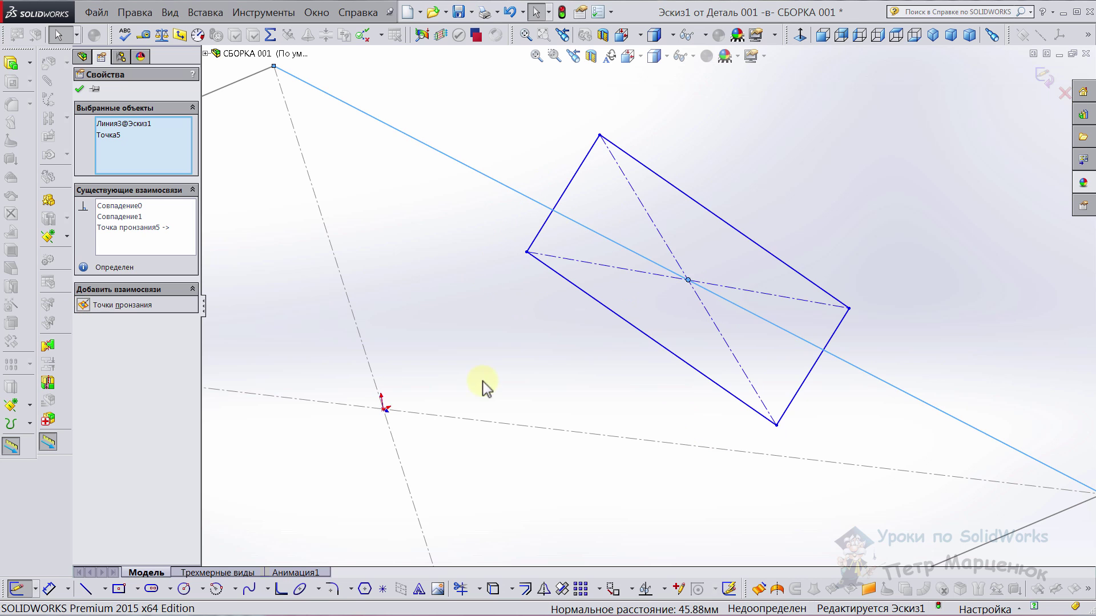
left_click(799, 38)
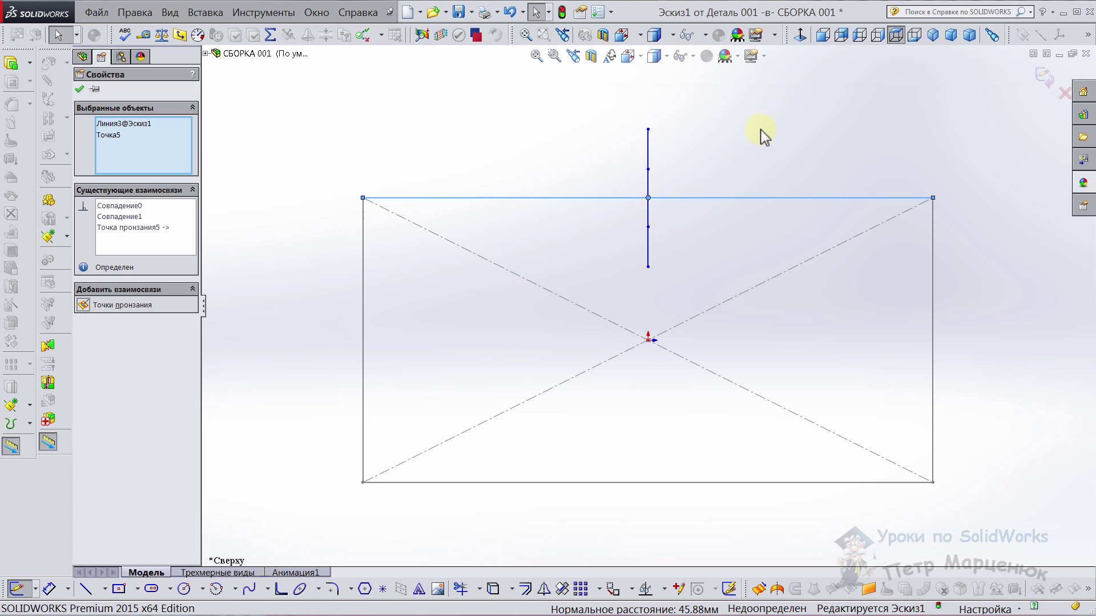
left_click(802, 39)
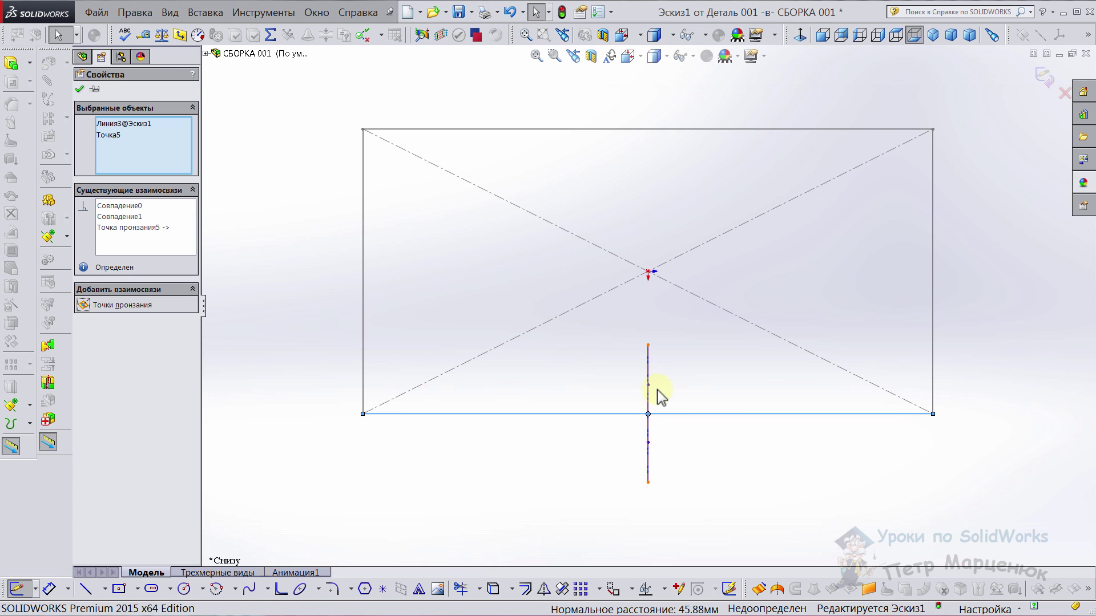
mouse_move(658, 394)
middle_mouse_down()
mouse_move(729, 247)
mouse_move(800, 357)
mouse_move(820, 417)
middle_mouse_up()
- Dimension the profile rectangle's length to 100 in a face-on right view
left_click(847, 431)
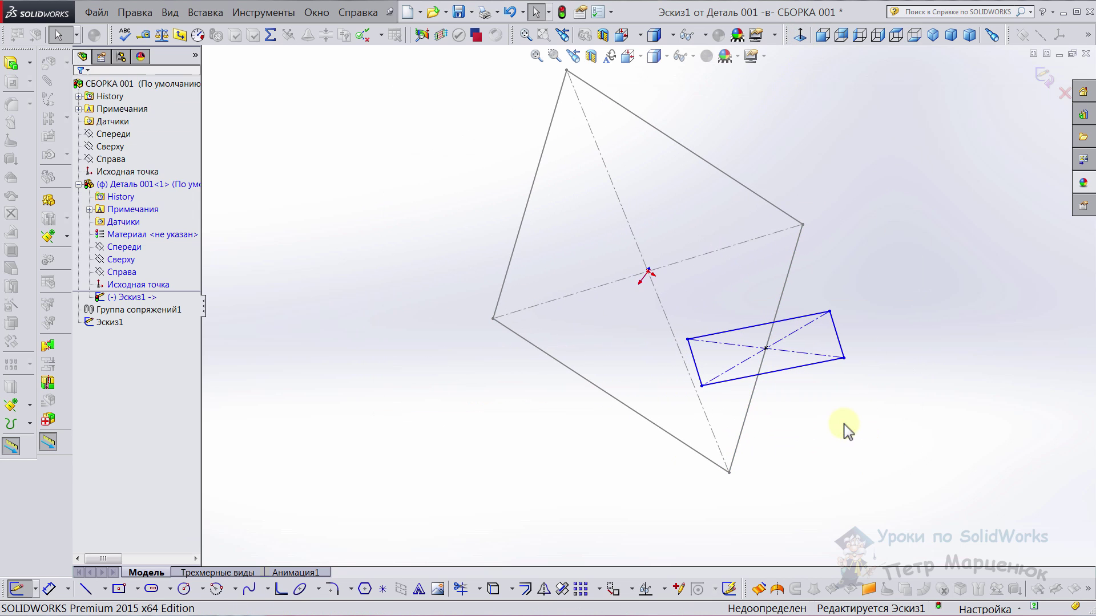
left_click(804, 38)
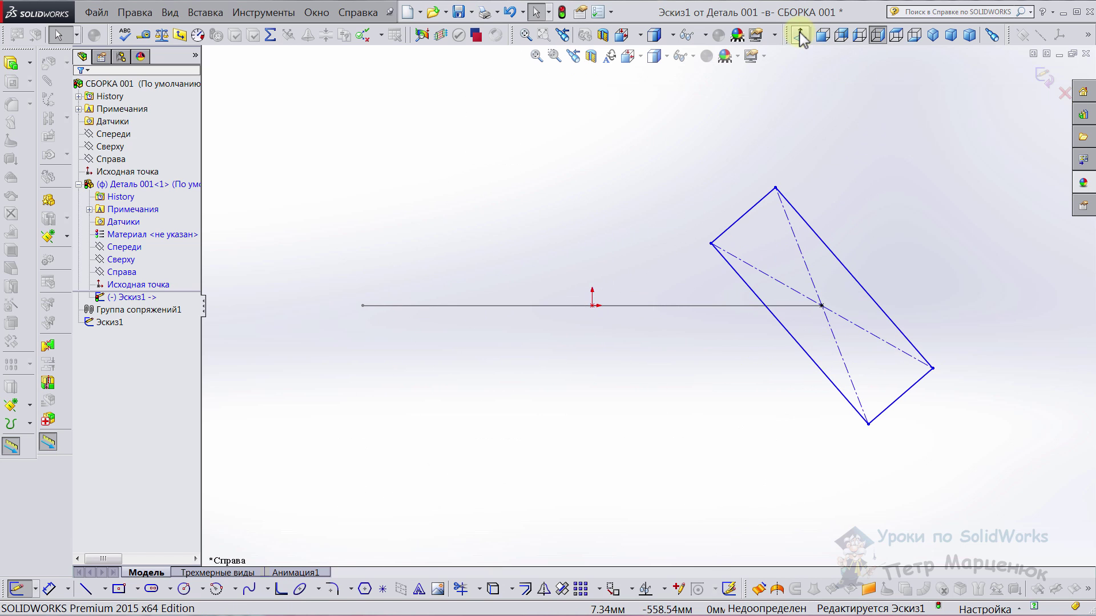
scroll(904, 314, "down", 2)
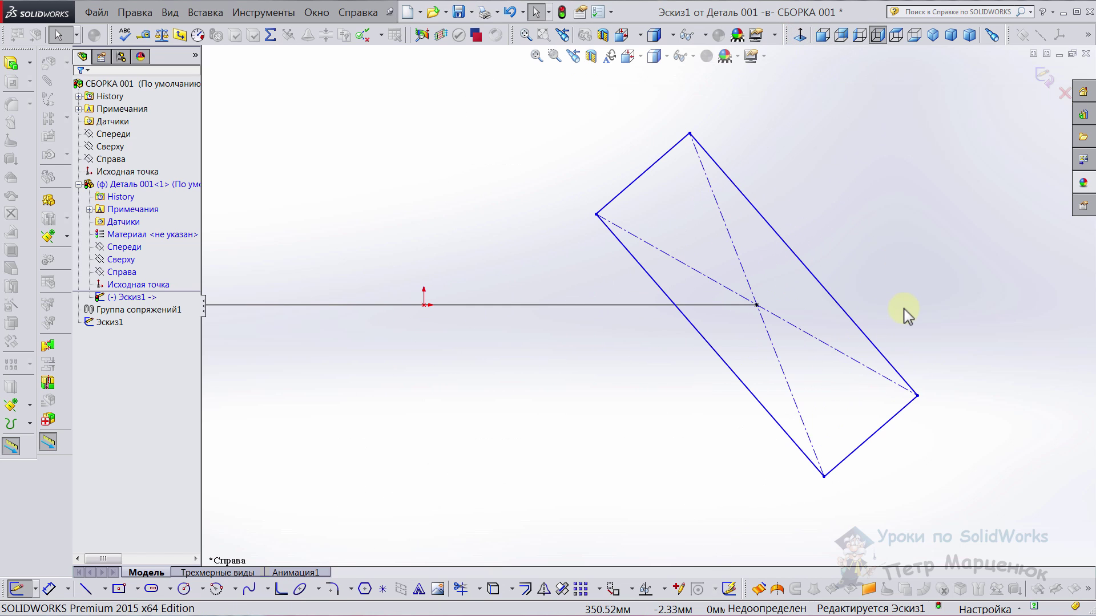
left_click(51, 600)
left_click(641, 175)
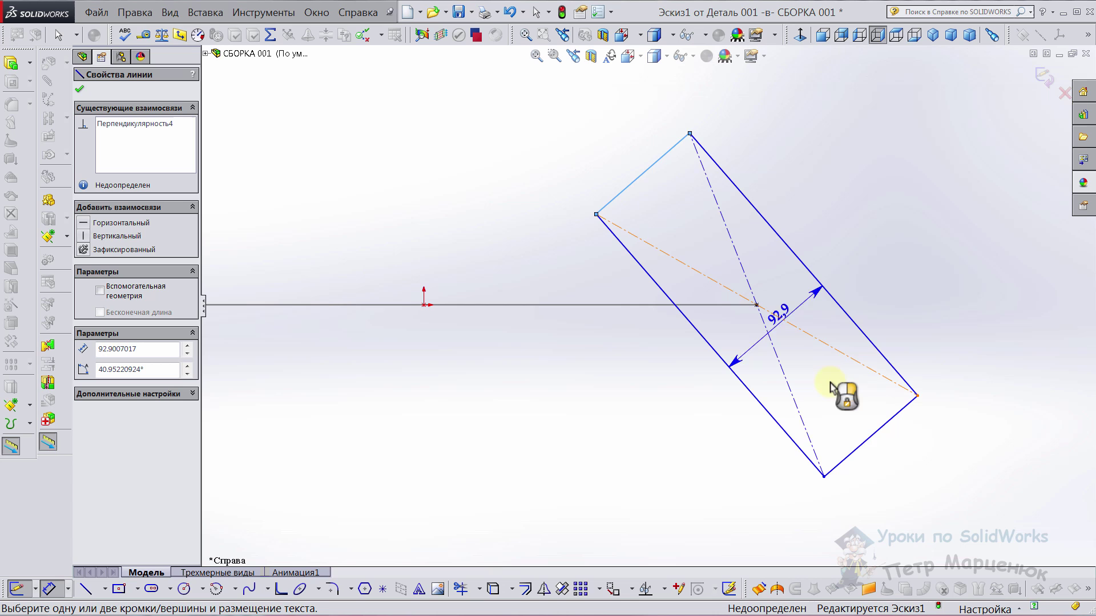
left_click(862, 445)
key("z")
left_click(912, 216)
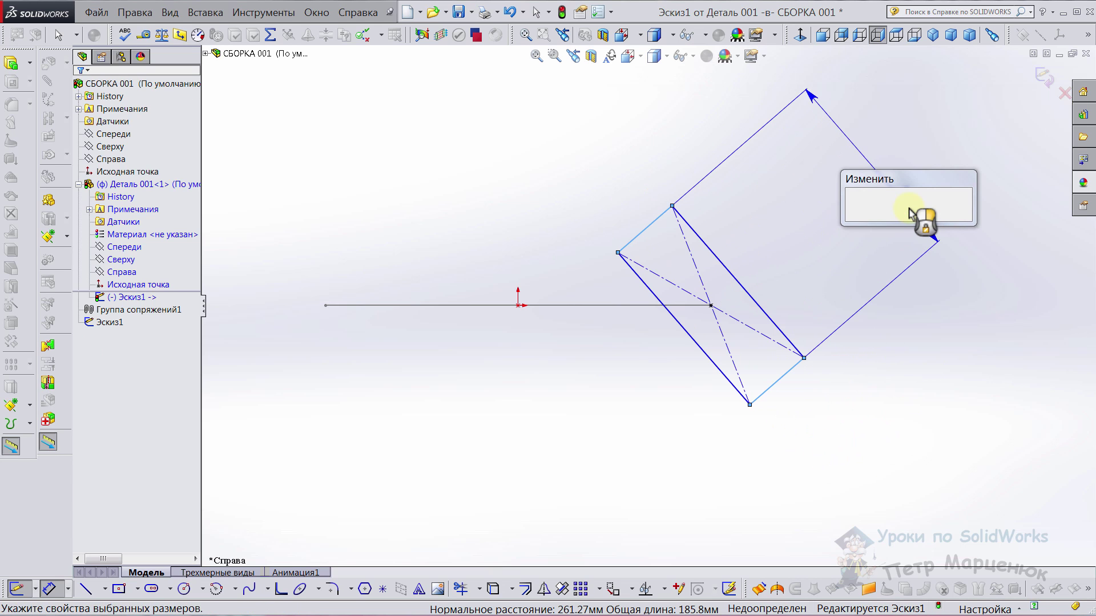
type("100")
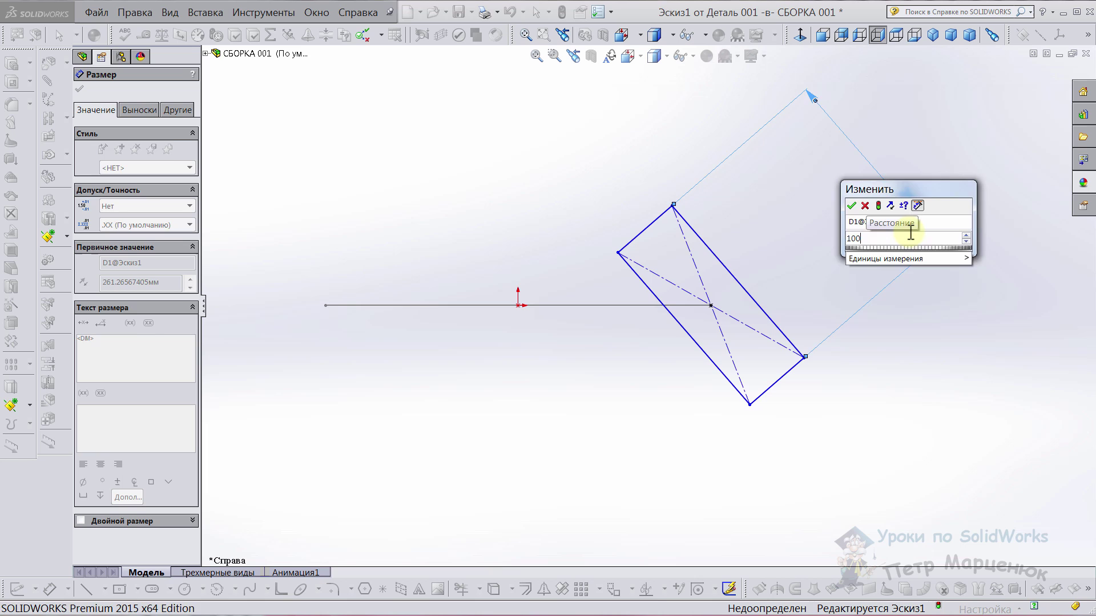
key("Return")
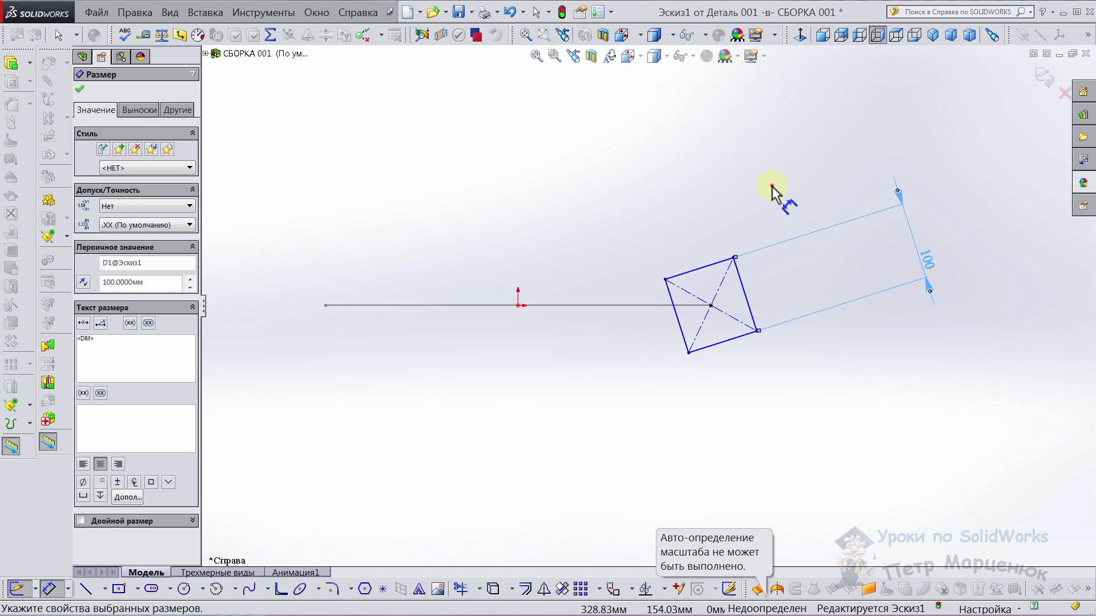
left_click(745, 234)
- Dimension the rectangle's width to 20
scroll(745, 234, "down", 3)
left_click(604, 381)
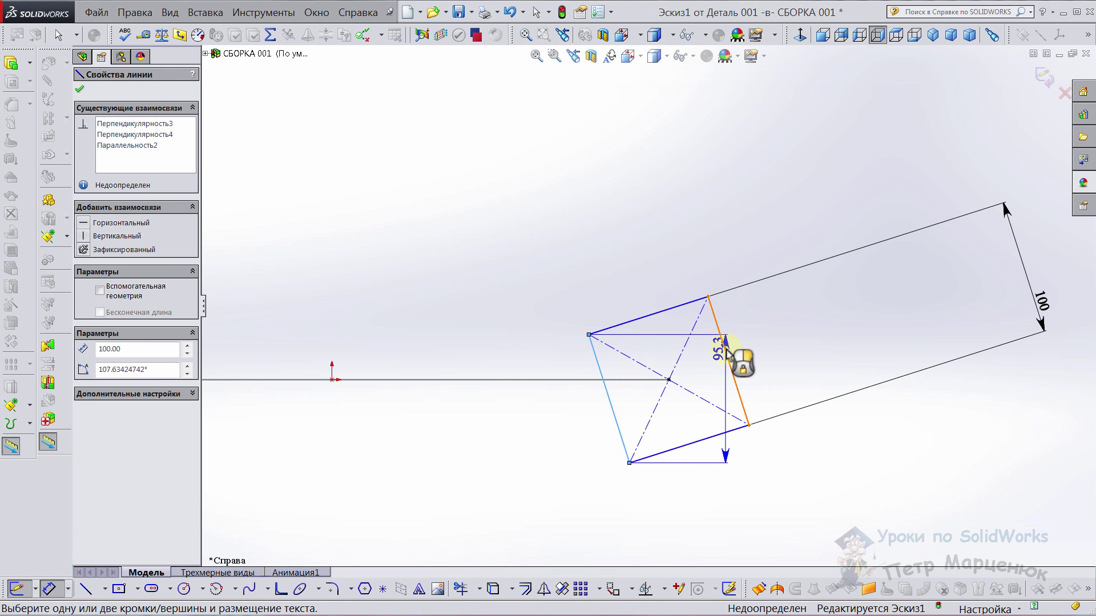
left_click(725, 349)
left_click(588, 172)
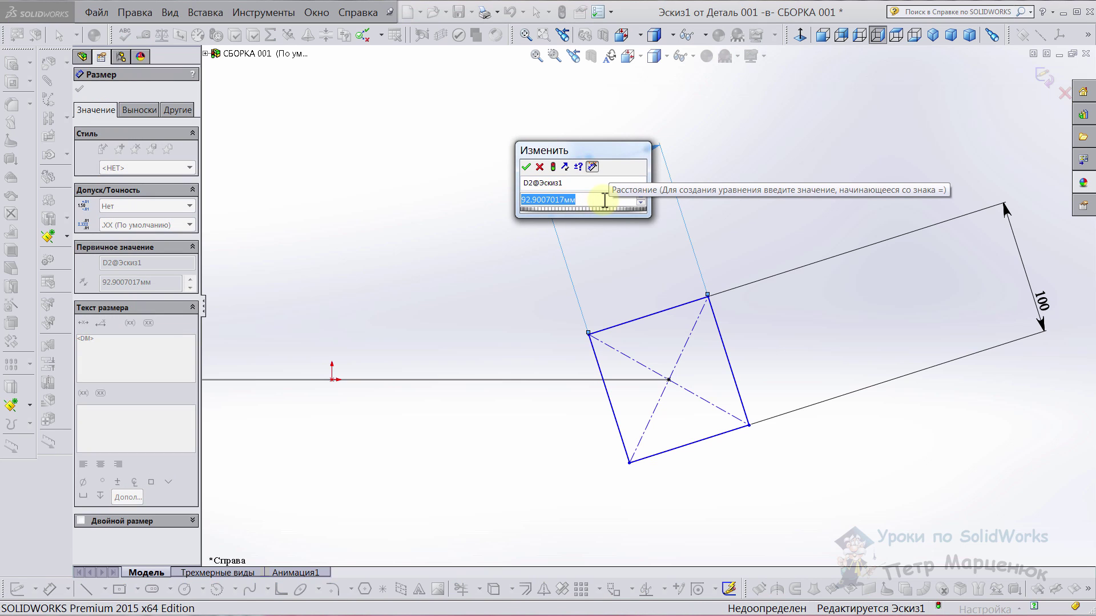
type("120")
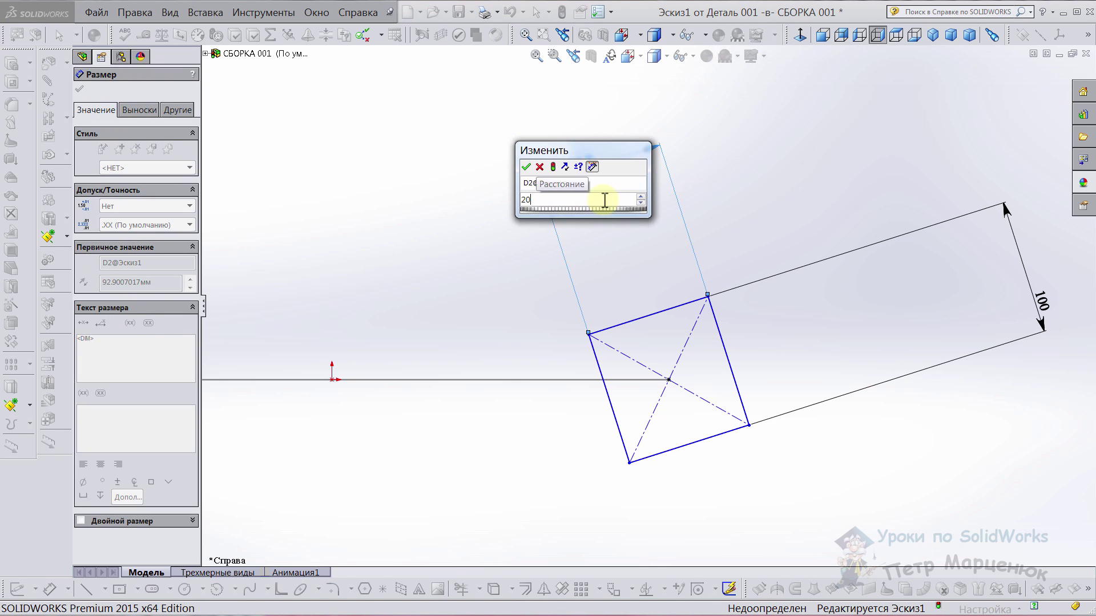
key("Return")
left_click(640, 208)
- Add a 45° angle dimension between the profile edge and the horizontal line
scroll(628, 353, "down", 3)
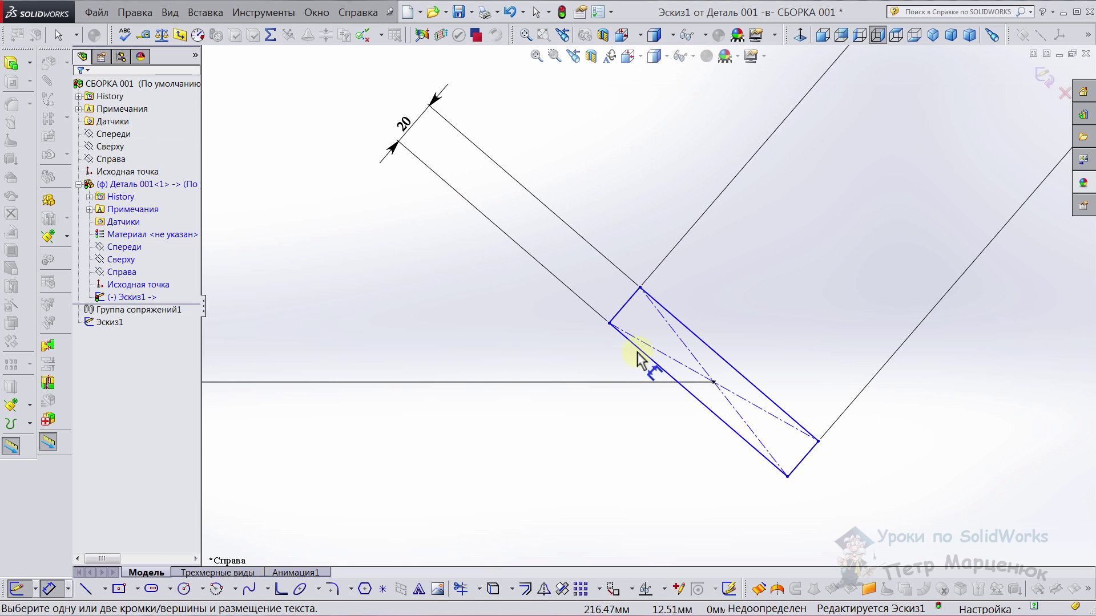
left_click(628, 341)
left_click(594, 382)
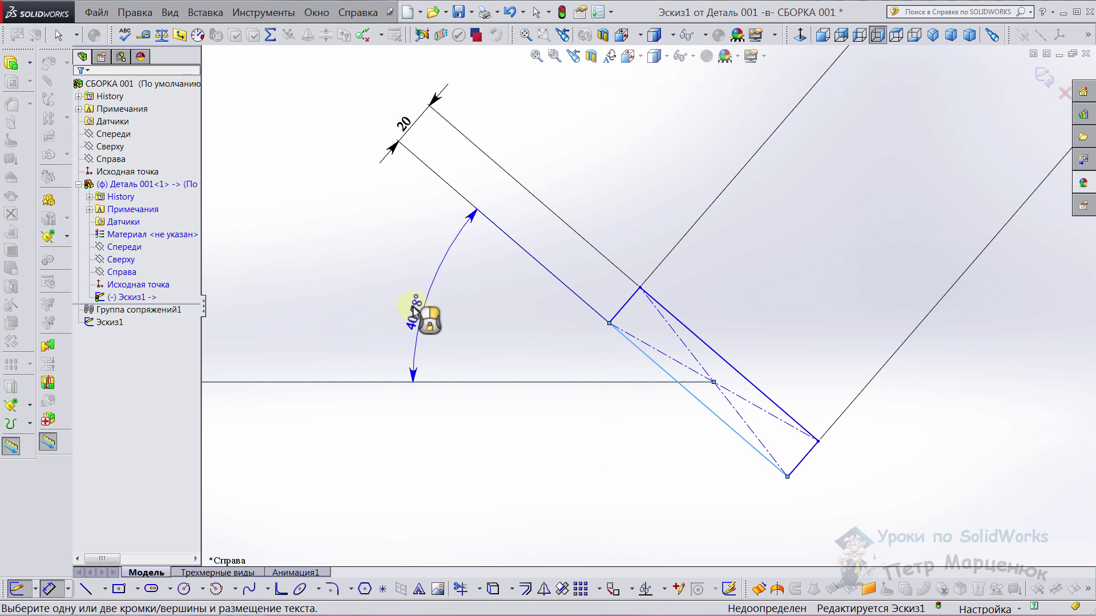
left_click(393, 294)
left_click(421, 318)
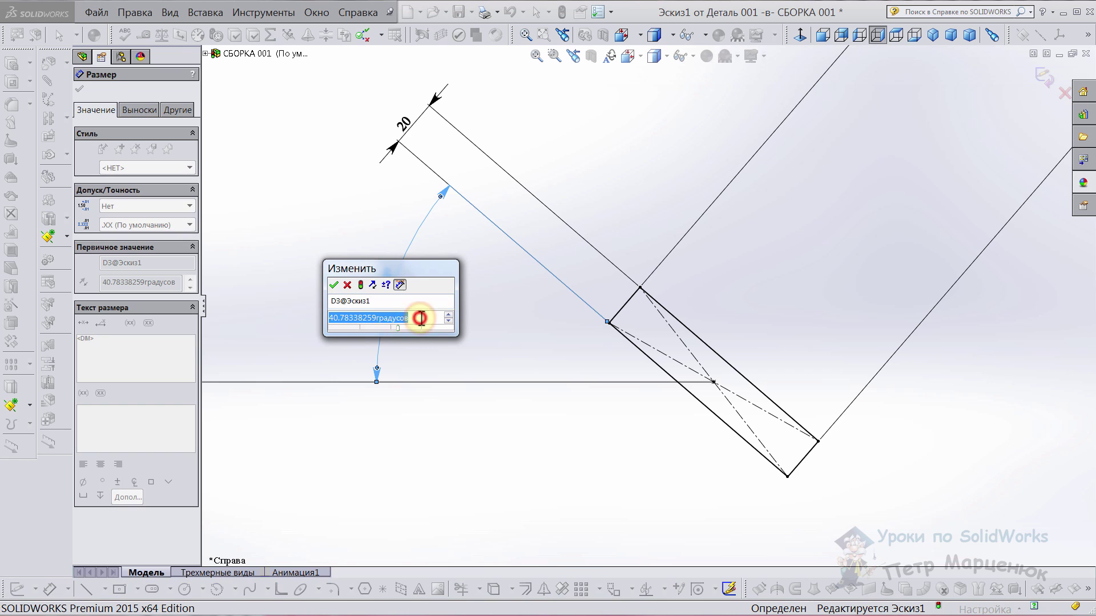
type("45")
key("Return")
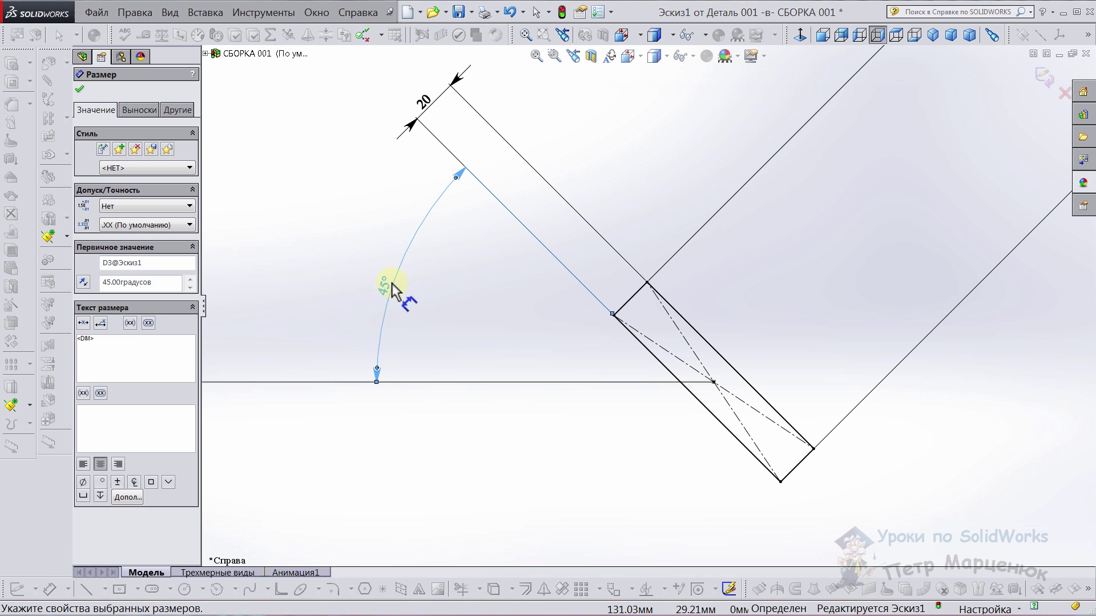
- Change the profile angle from 45° to 60°, fully defining the sketch
left_click(383, 280)
left_click(380, 309)
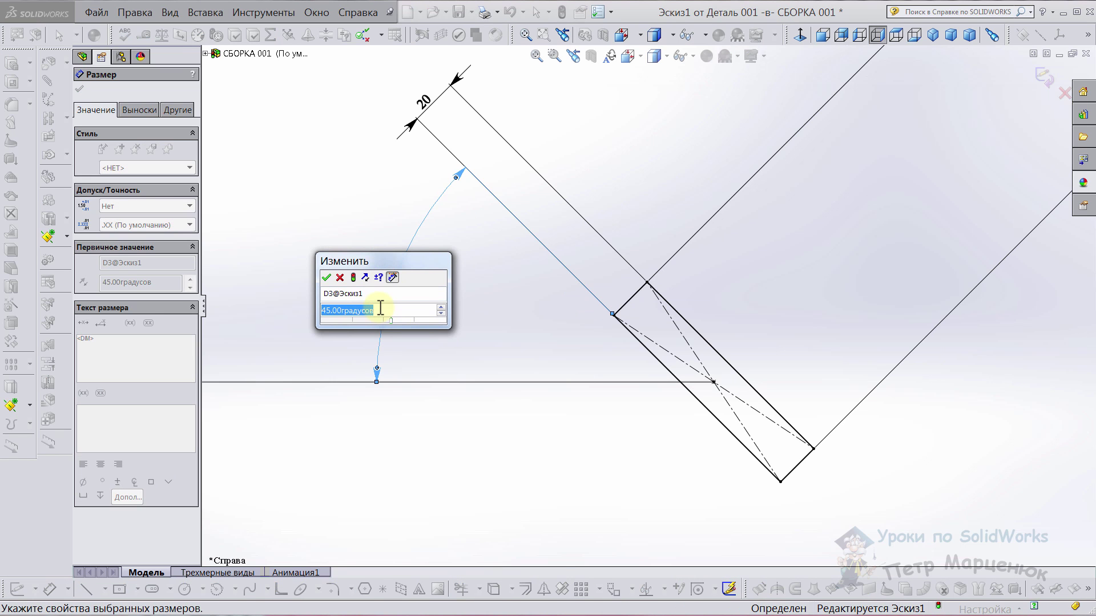
type("60")
key("Return")
left_click(448, 288)
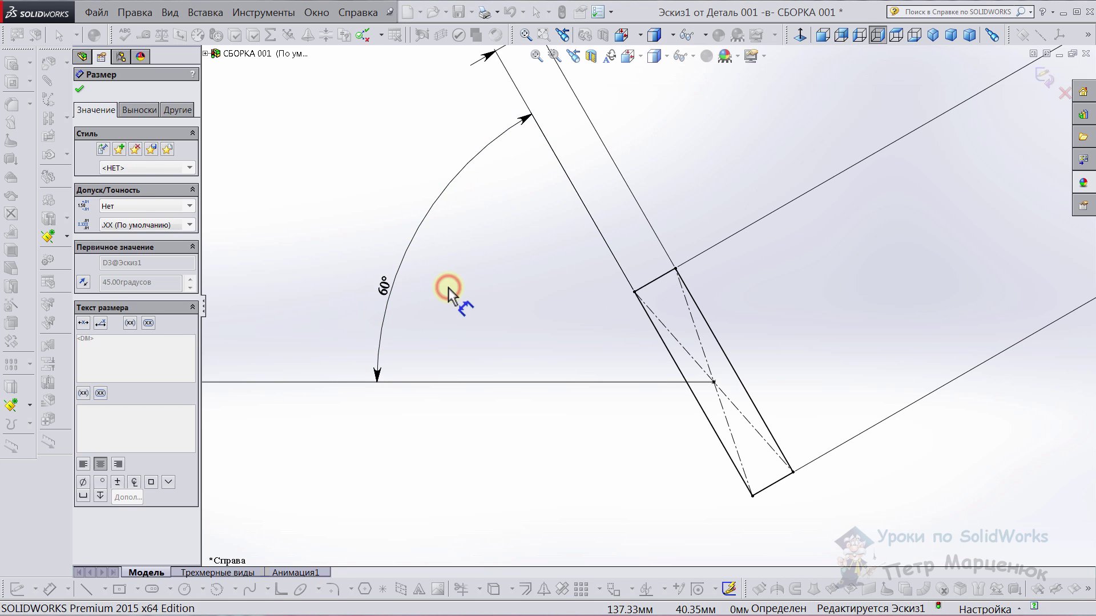
scroll(556, 317, "up", 3)
scroll(594, 335, "up", 3)
mouse_move(594, 335)
middle_mouse_down()
mouse_move(683, 357)
mouse_move(659, 398)
mouse_move(643, 399)
mouse_move(558, 227)
middle_mouse_up()
scroll(558, 227, "down", 2)
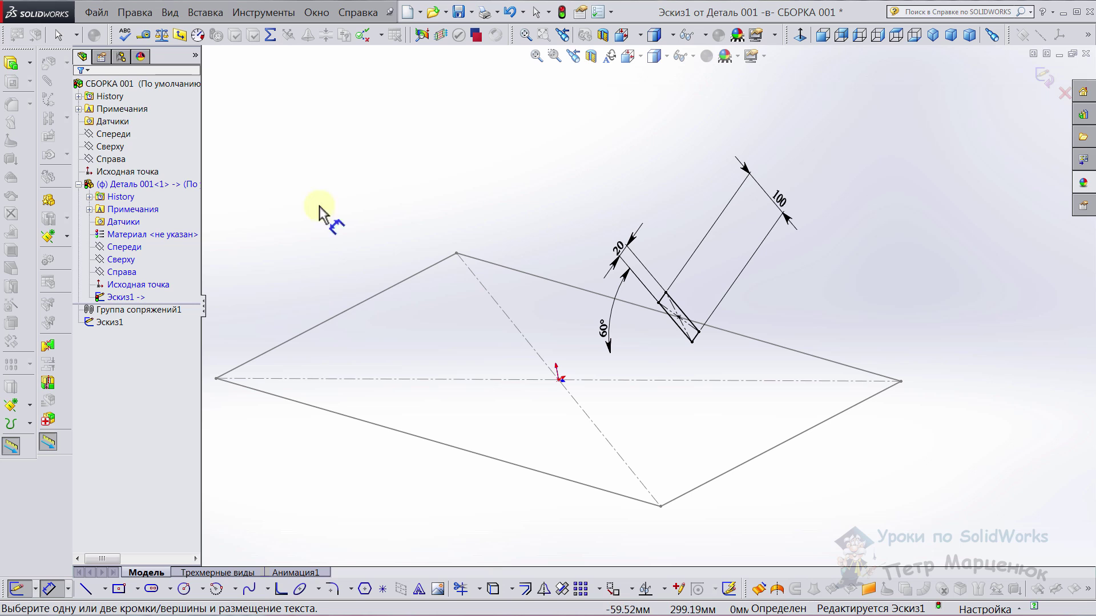
- Extrude Деталь 001's profile Mid Plane to 1080 mm, forming the first bar
left_click(30, 62)
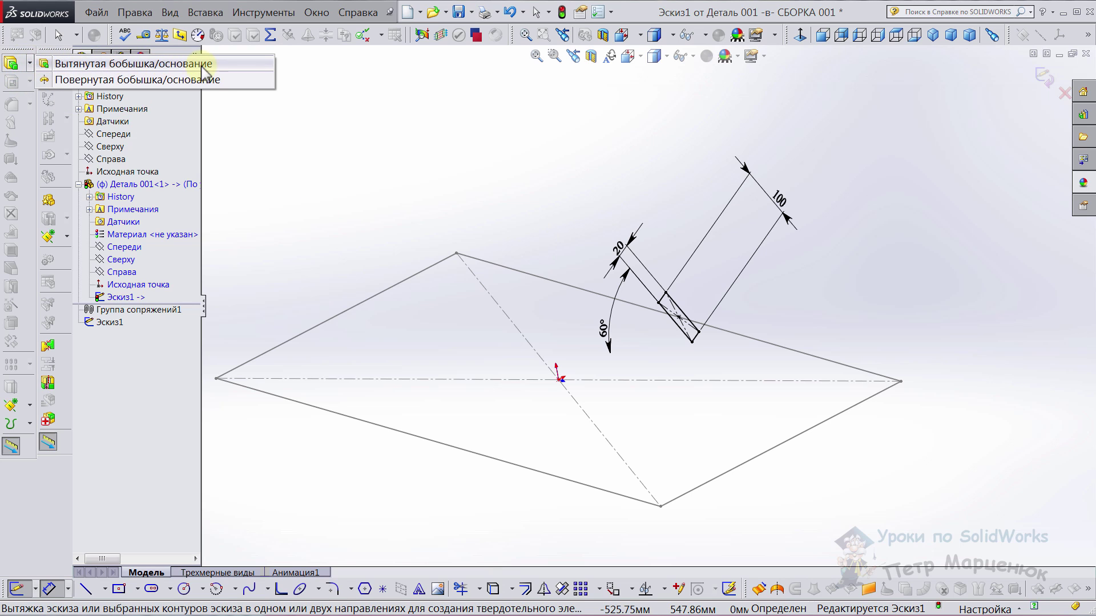
left_click(152, 66)
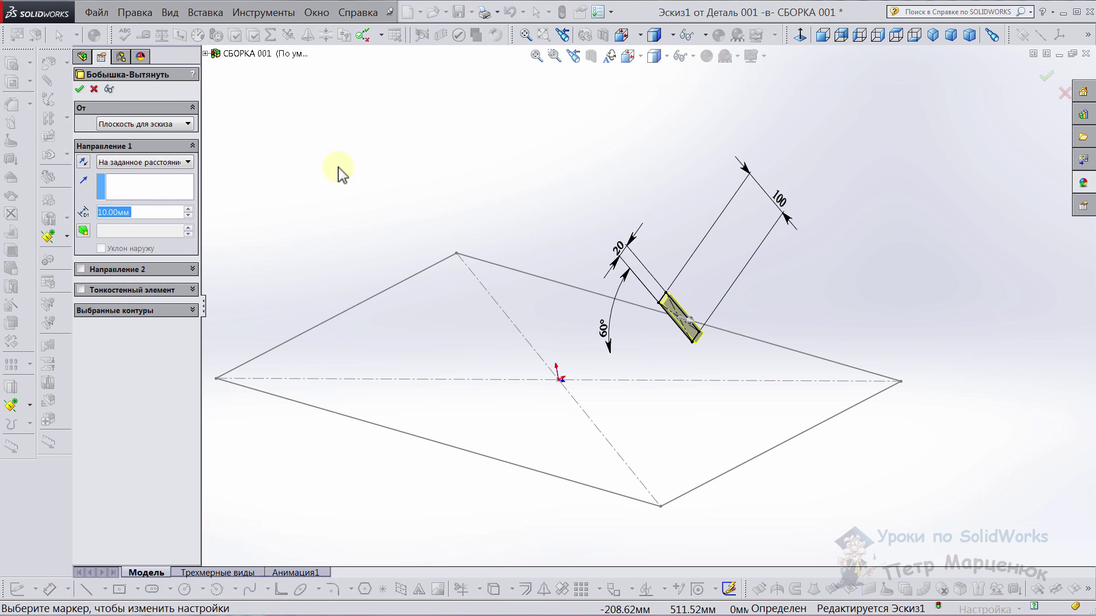
left_click(134, 165)
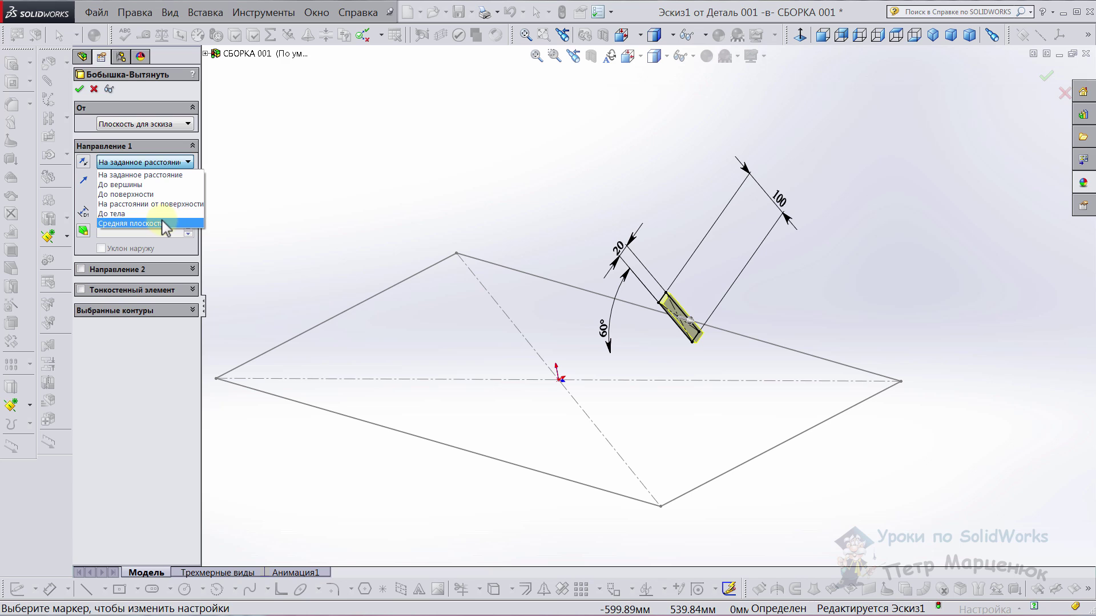
left_click(164, 224)
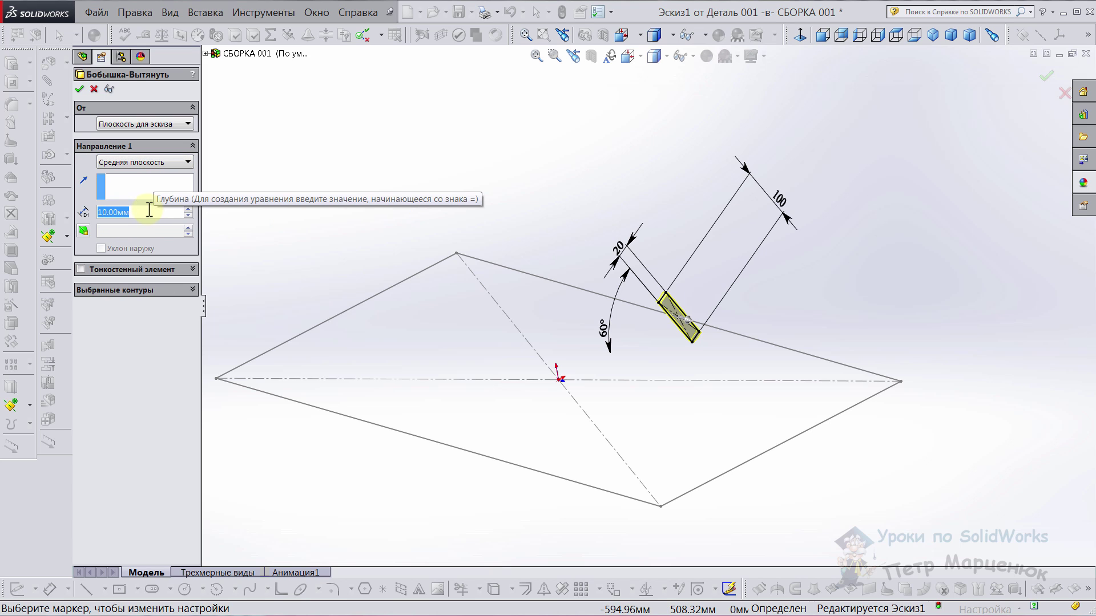
type("1080")
key("Return")
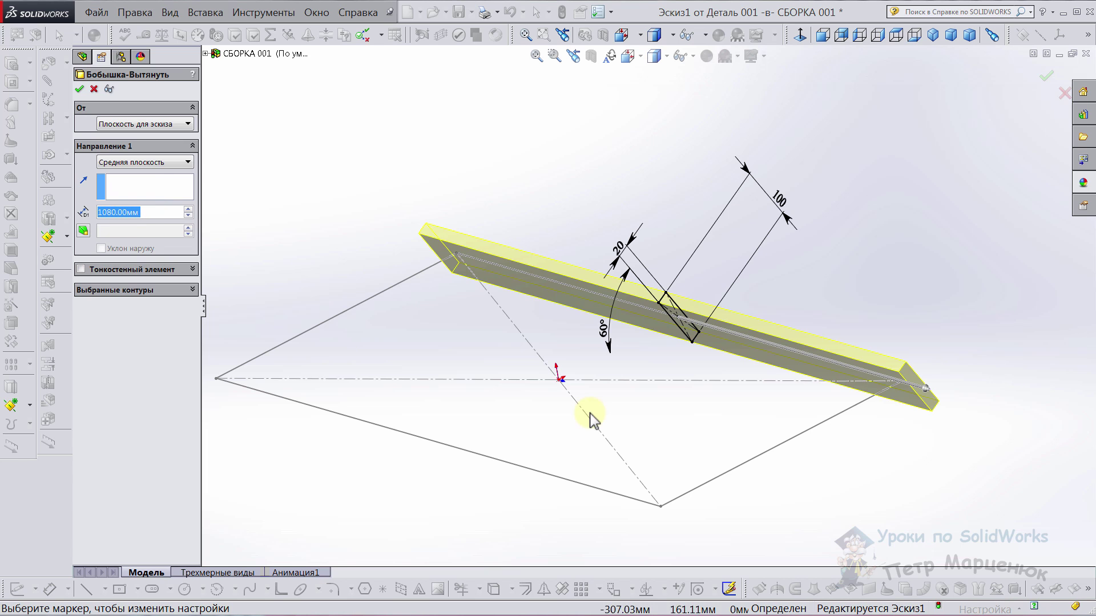
mouse_move(591, 414)
middle_mouse_down()
mouse_move(626, 398)
mouse_move(690, 421)
mouse_move(600, 413)
mouse_move(311, 278)
middle_mouse_up()
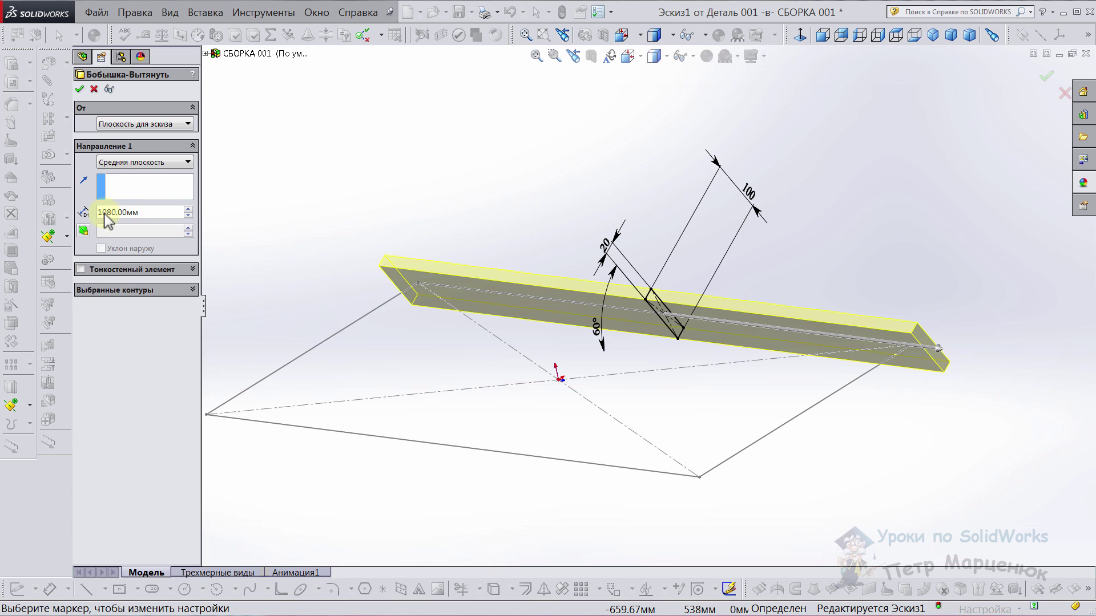
left_click(80, 88)
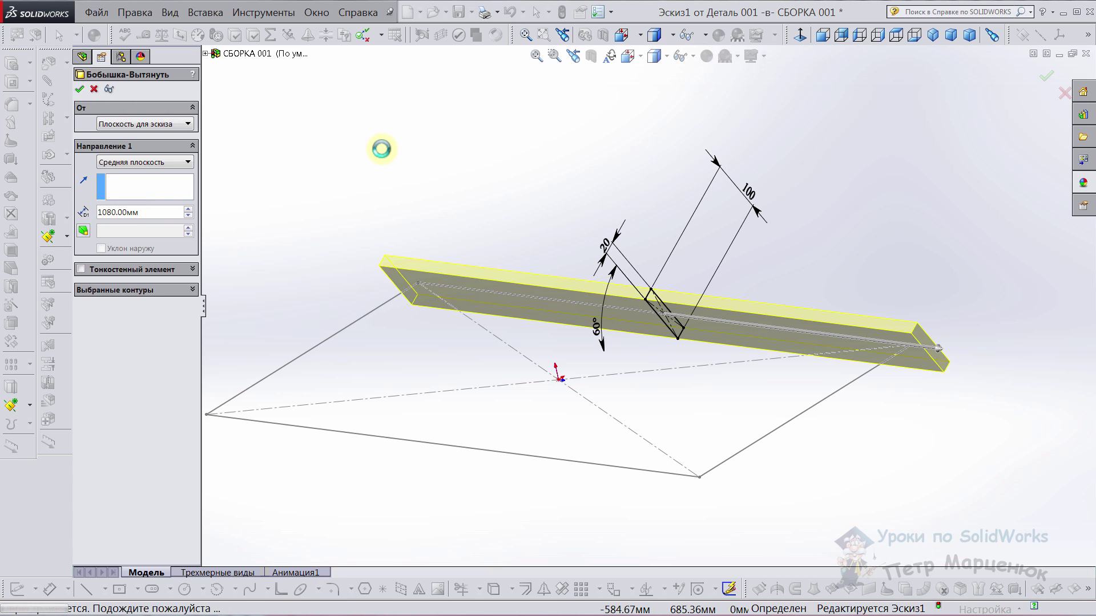
mouse_move(565, 360)
middle_mouse_down()
mouse_move(605, 286)
mouse_move(533, 318)
mouse_move(557, 357)
mouse_move(621, 320)
middle_mouse_up()
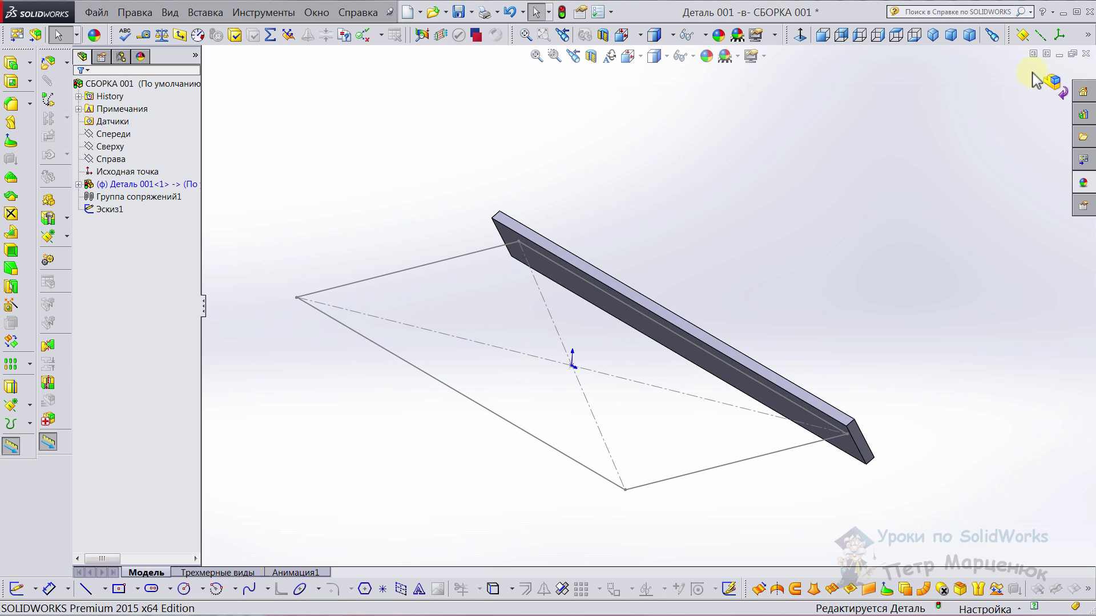
- Exit part editing, insert a new part into the assembly, and name it Деталь 002
left_click(1051, 83)
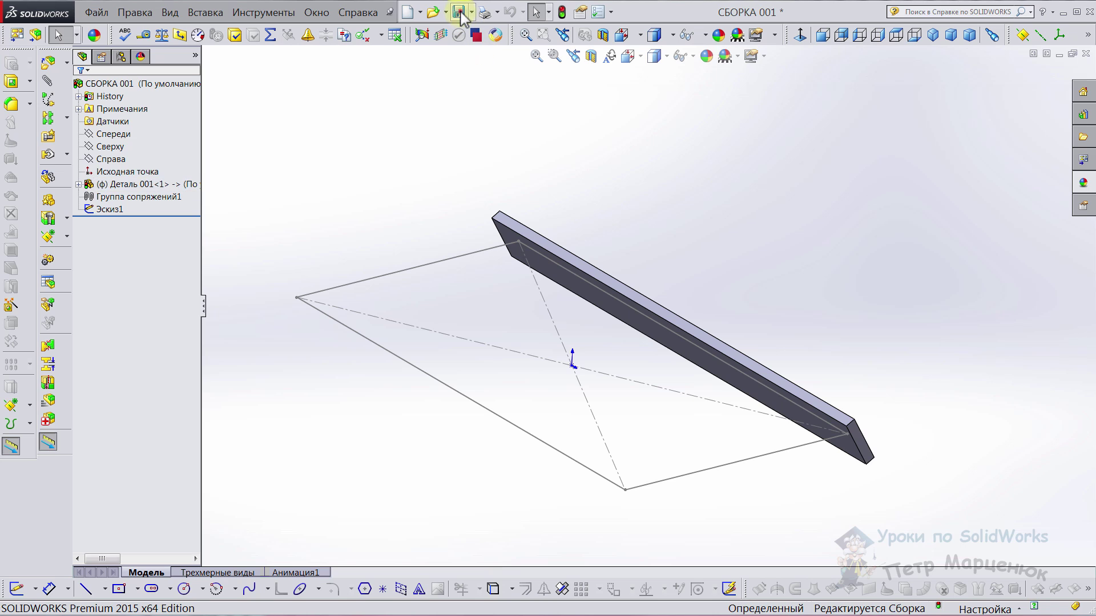
left_click(66, 63)
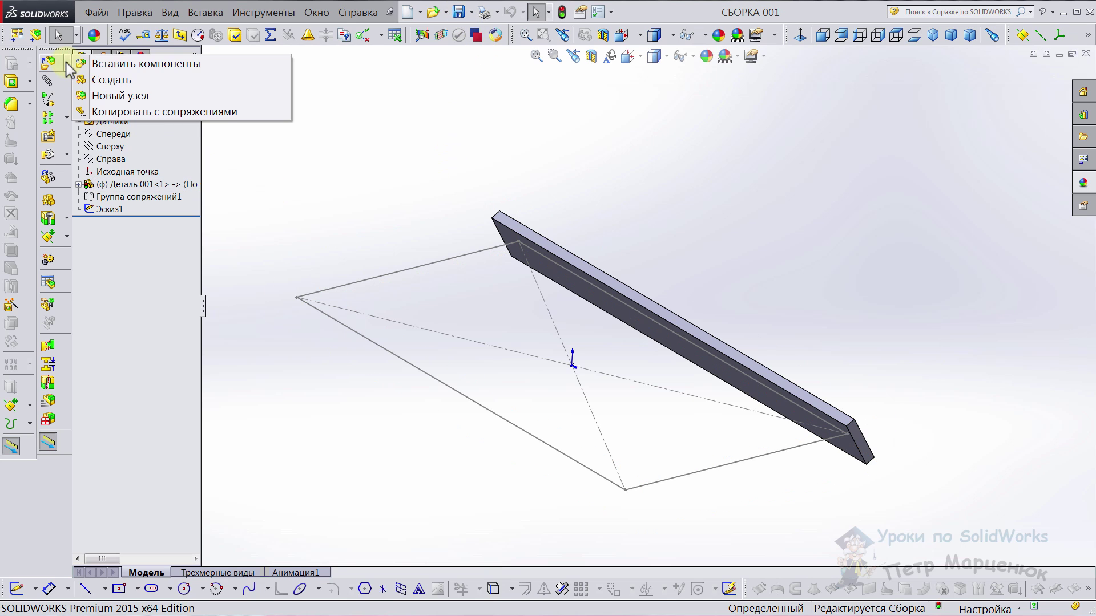
left_click(91, 79)
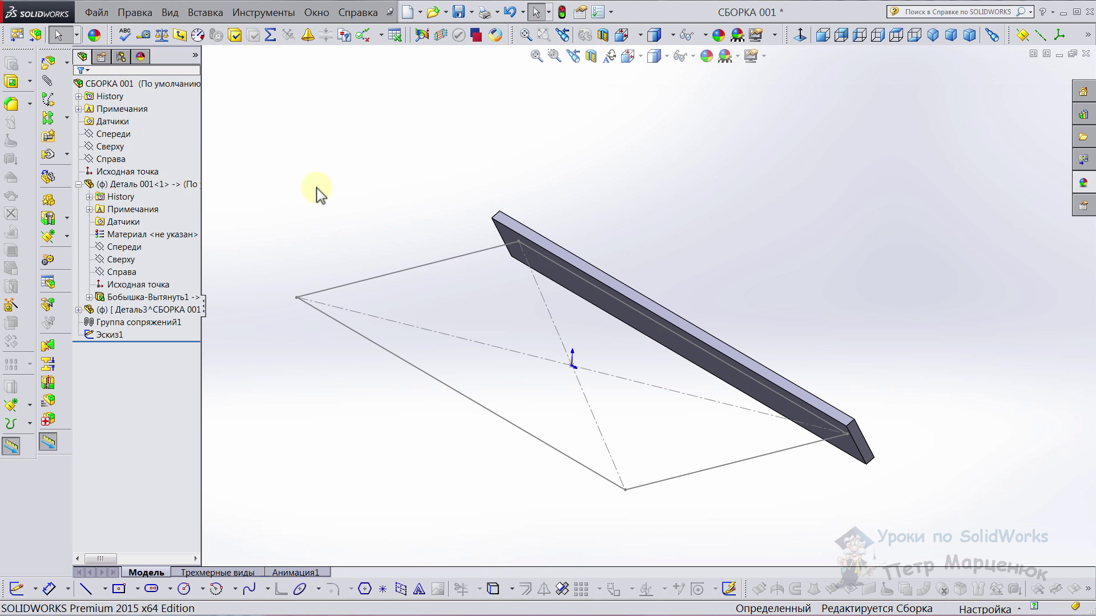
left_click(154, 310)
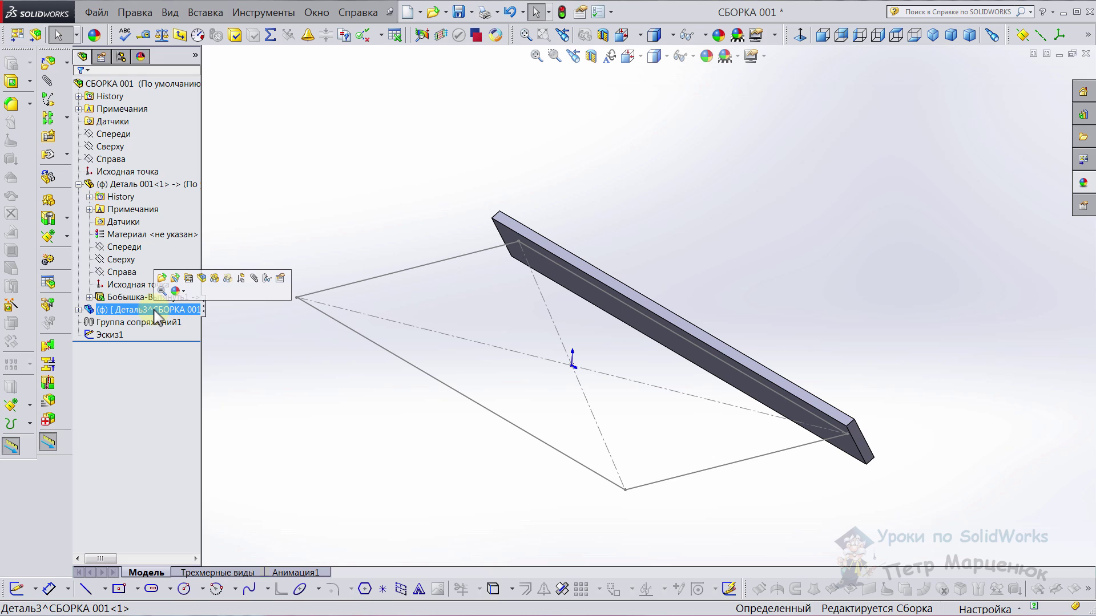
left_click(154, 310)
type("Деталь 002")
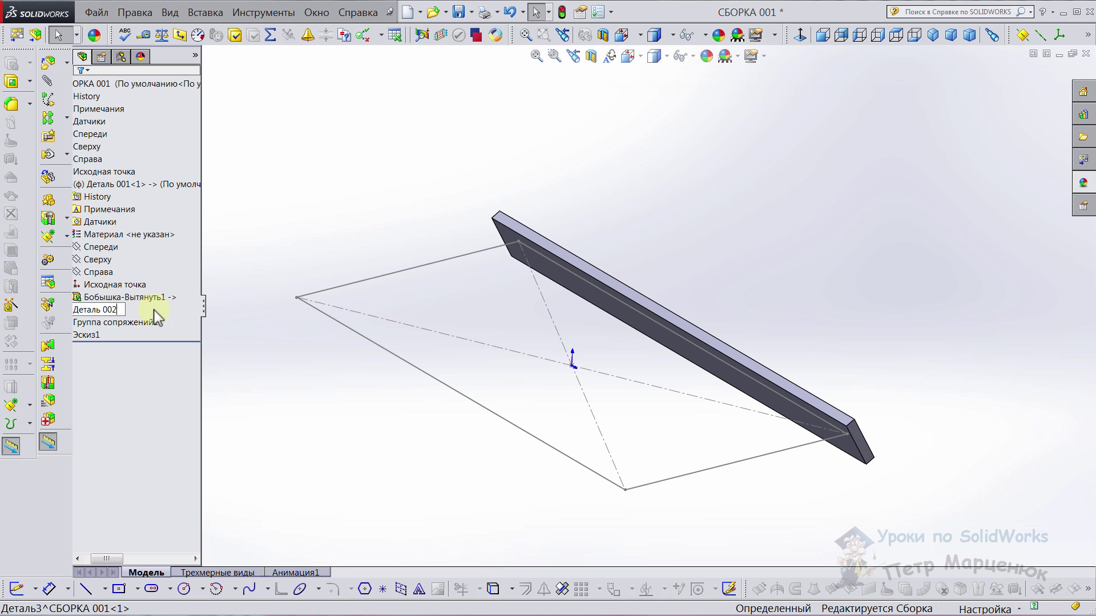
key("Return")
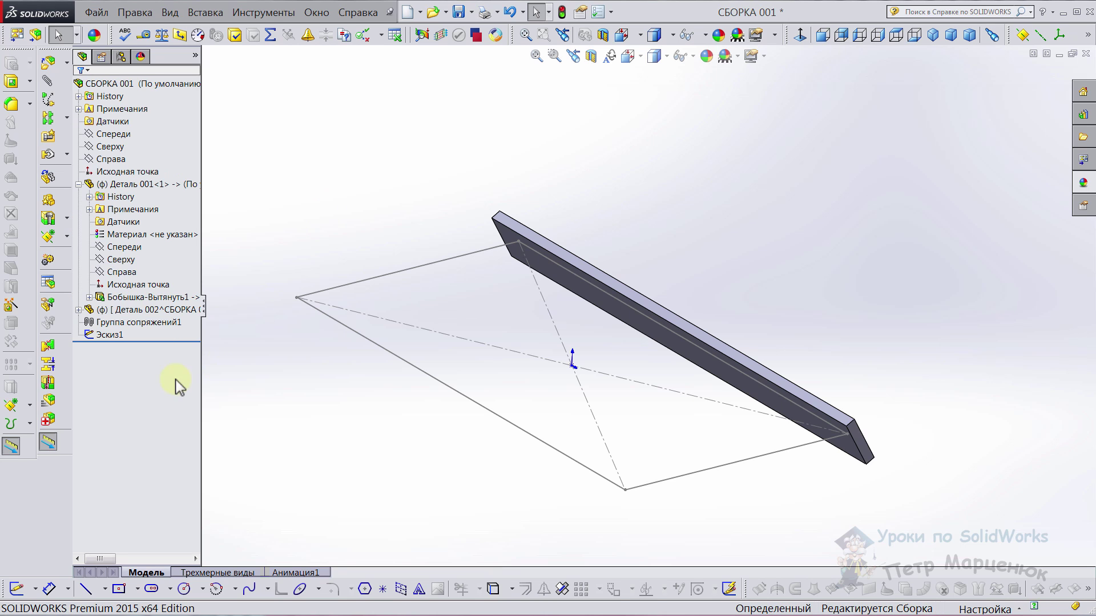
- Open Деталь 002 for in-context editing within the assembly
left_click(78, 184)
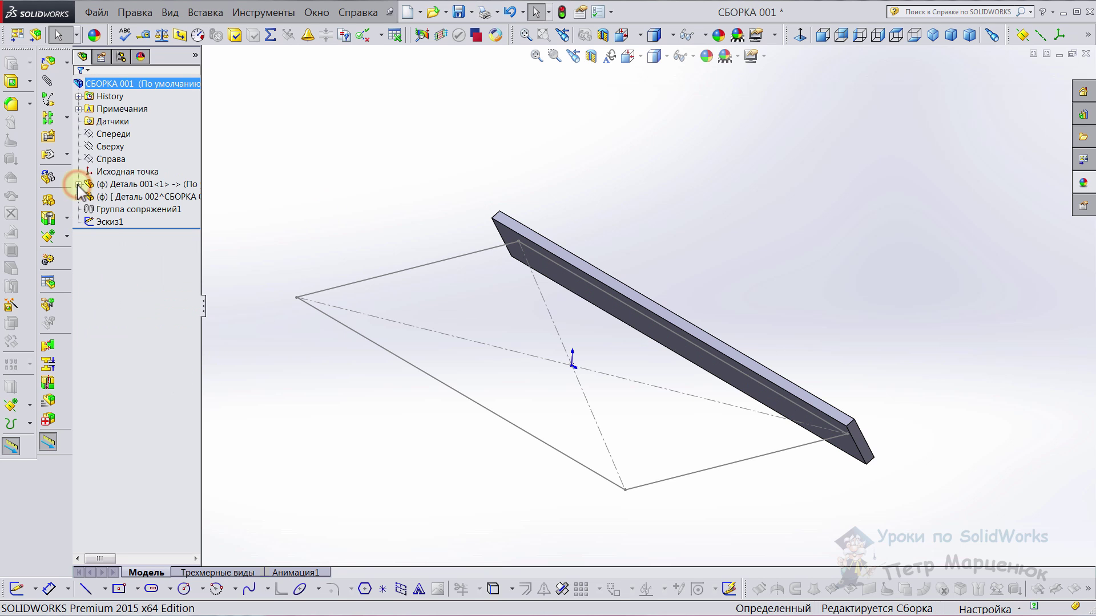
right_click(143, 198)
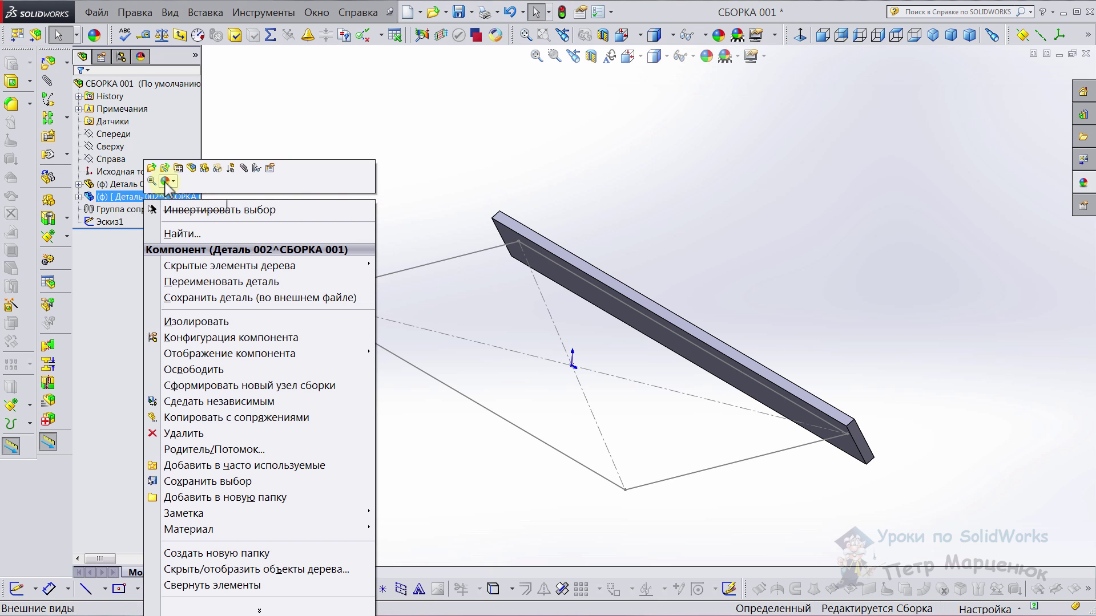
left_click(190, 167)
mouse_move(575, 331)
middle_mouse_down()
mouse_move(570, 344)
mouse_move(648, 348)
mouse_move(584, 369)
middle_mouse_up()
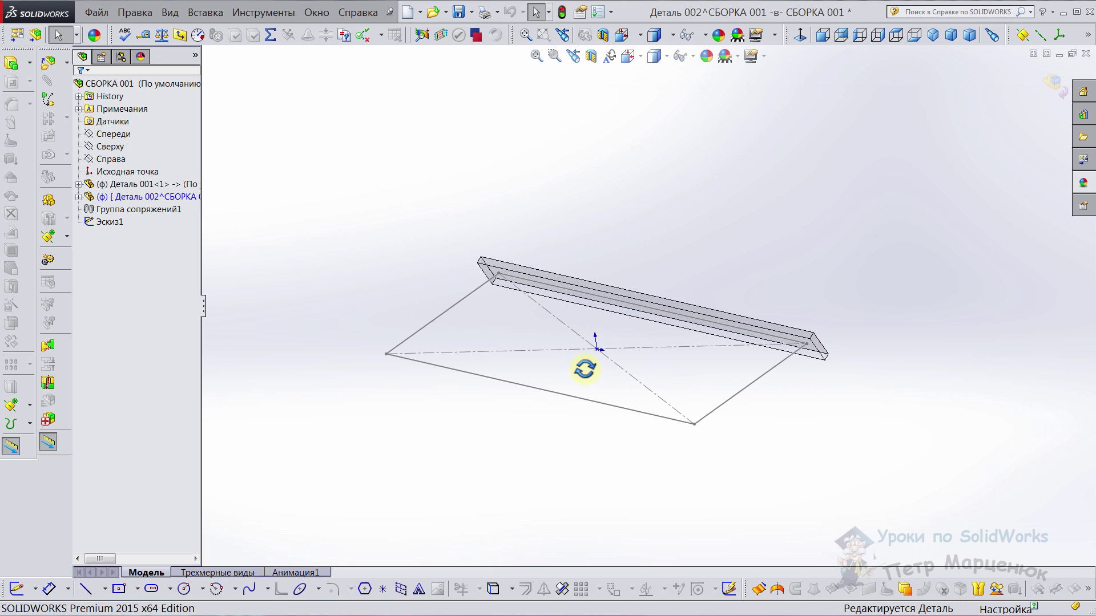
- Start a sketch on Деталь 002's front plane and draw a centre rectangle
left_click(116, 136)
scroll(558, 362, "down", 2)
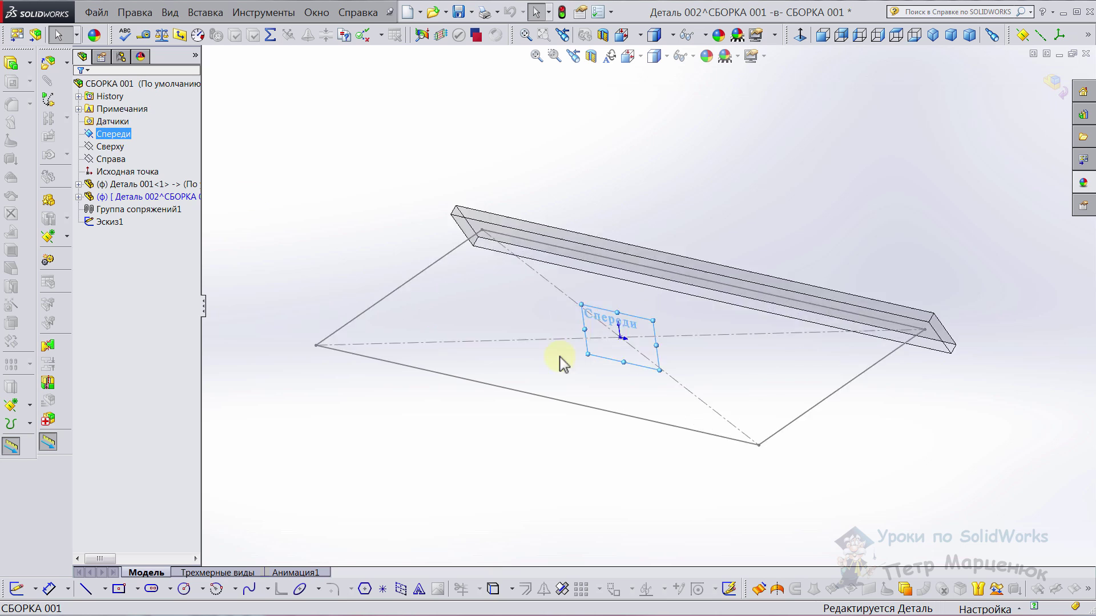
scroll(526, 306, "down", 3)
scroll(526, 302, "down", 3)
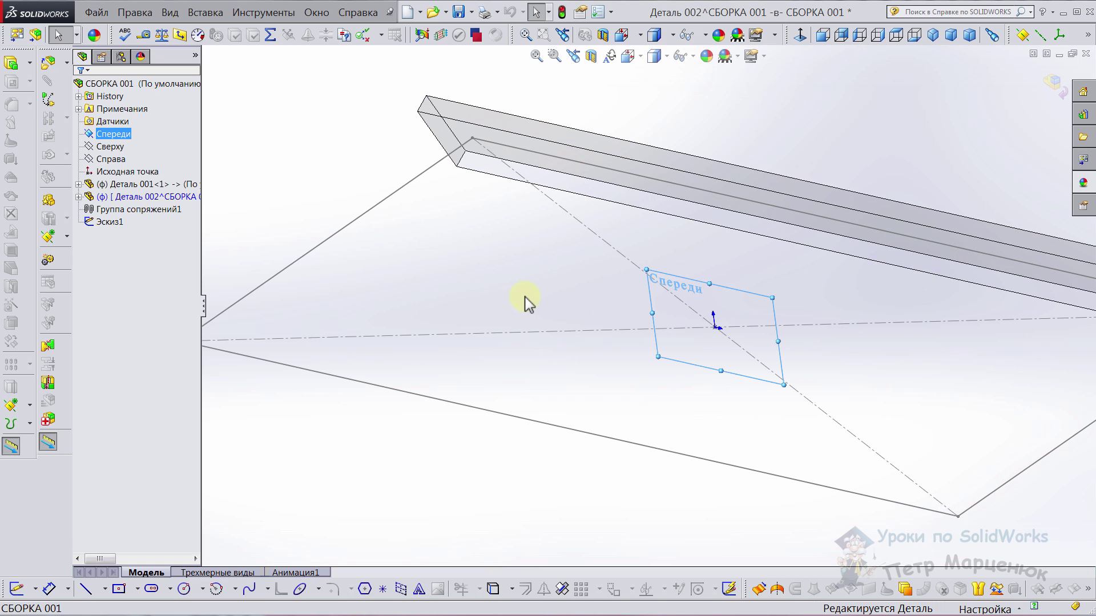
right_click(116, 135)
left_click(128, 117)
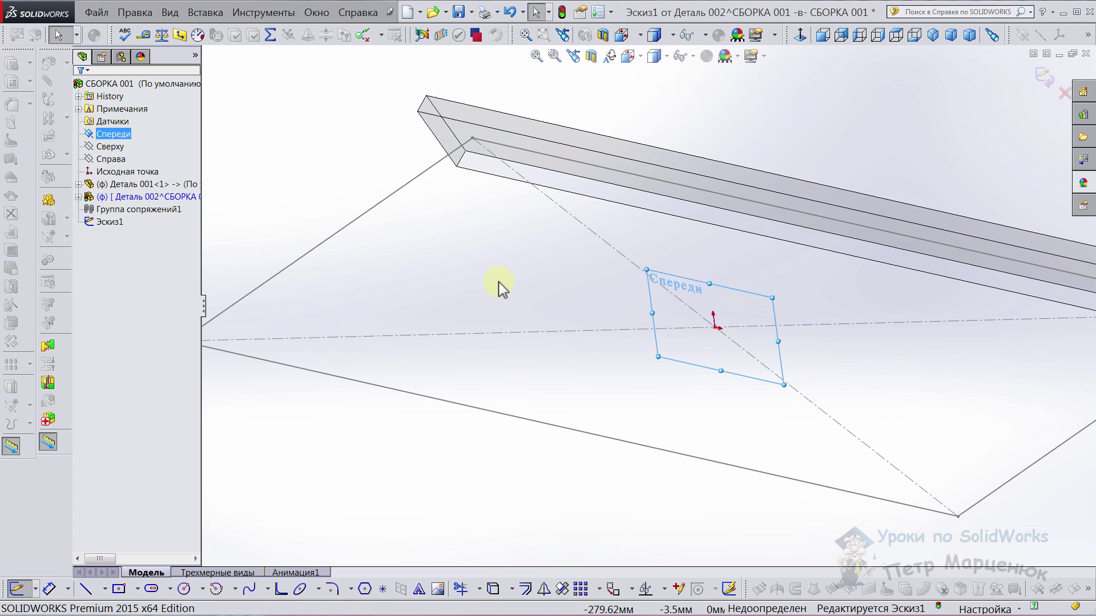
left_click(120, 590)
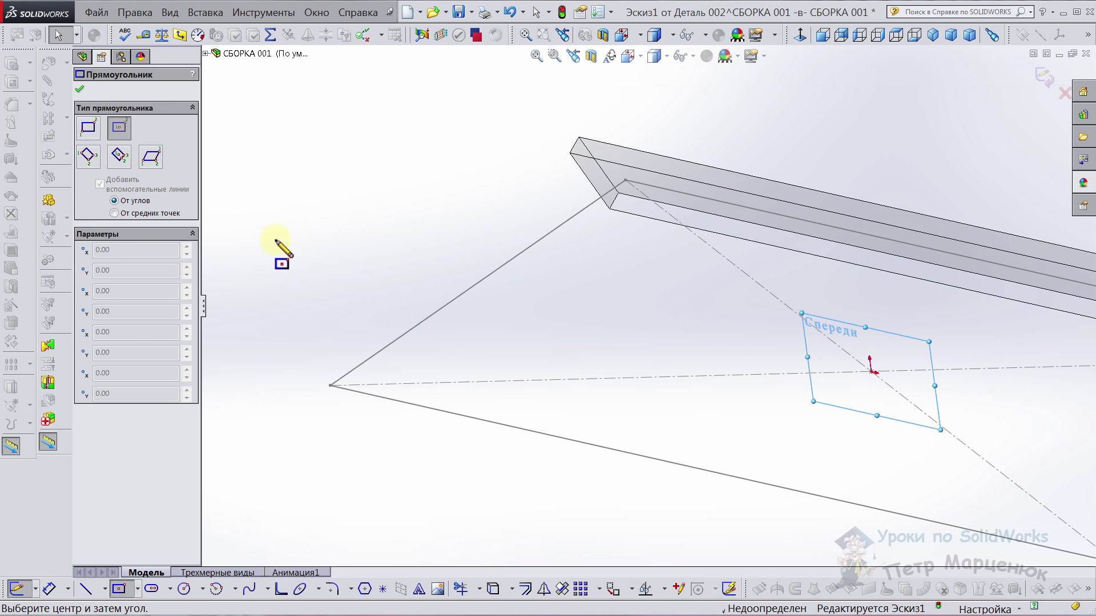
left_click(120, 158)
left_click(512, 297)
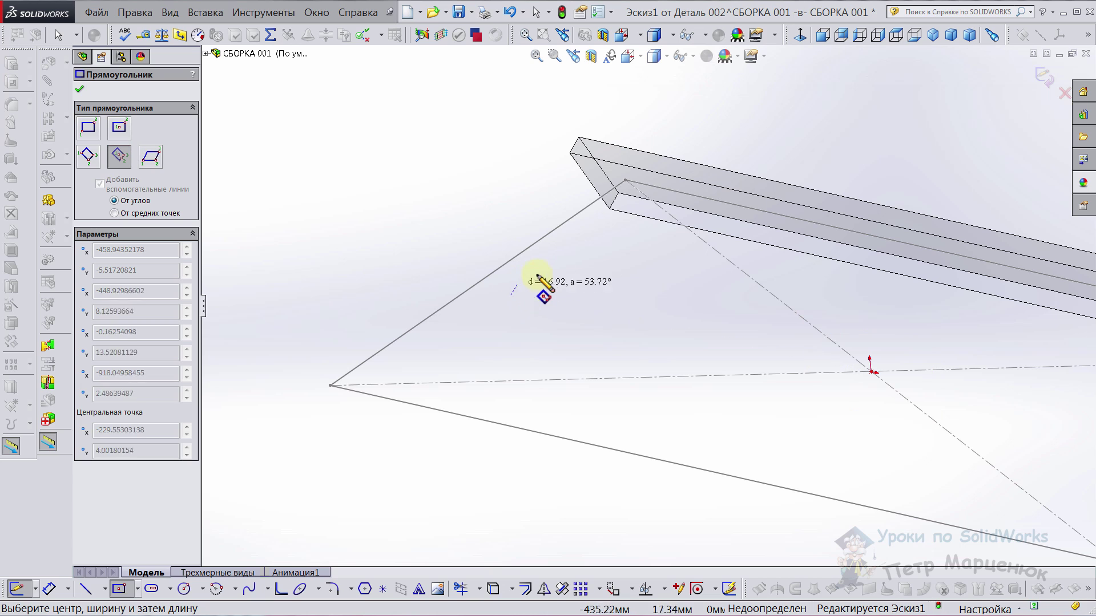
left_click(538, 224)
key("Escape")
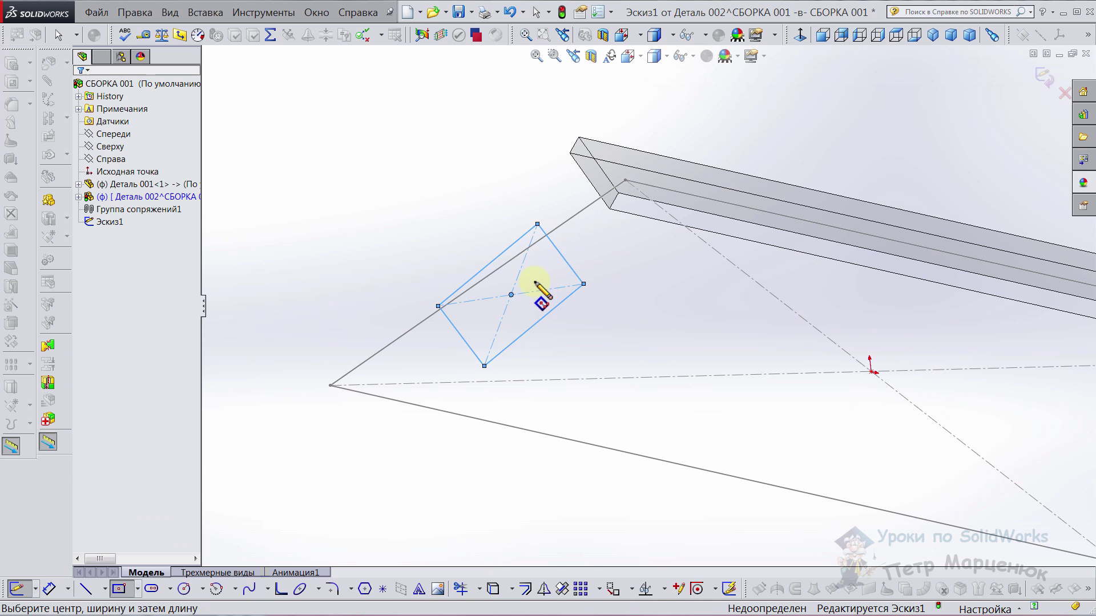
- Make the layout line pierce the rectangle's centre, then view the front plane face-on
scroll(524, 308, "down", 3)
left_click(515, 307)
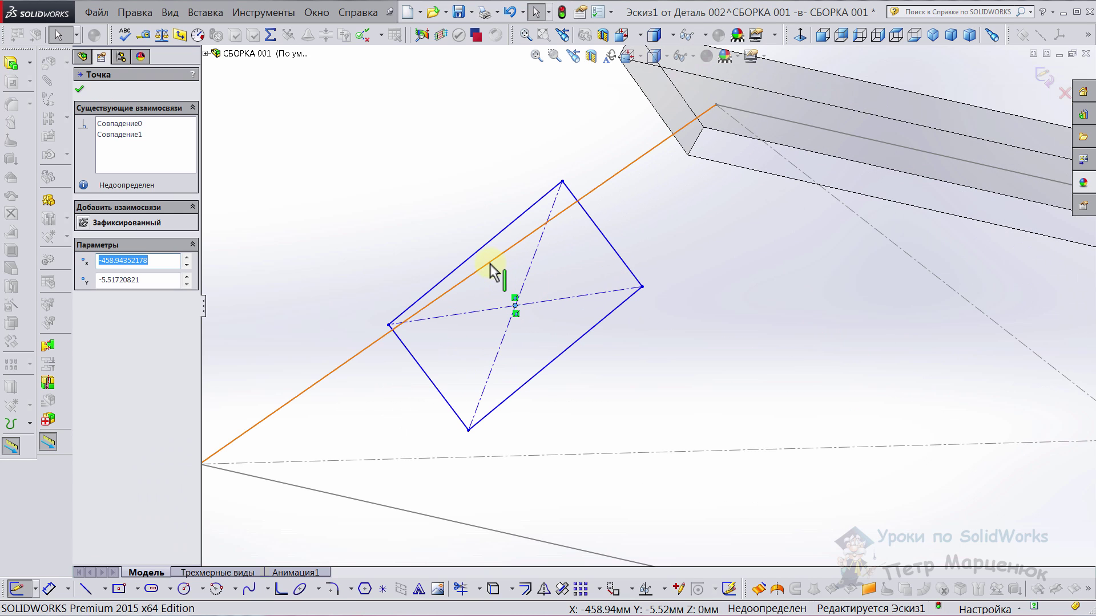
left_click(490, 263, "ctrl")
left_click(86, 308)
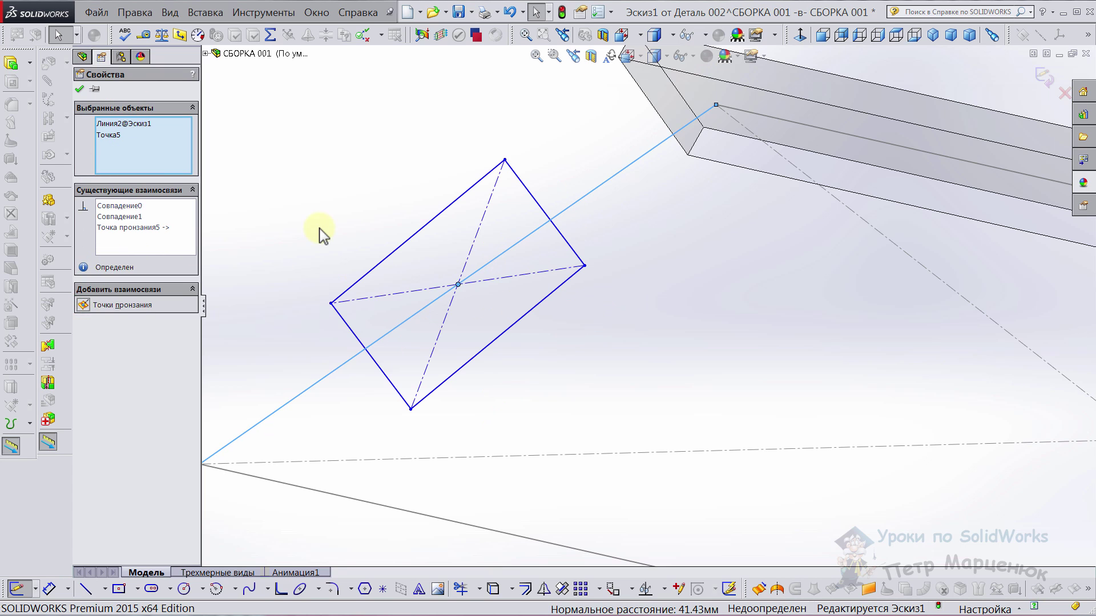
key("Escape")
left_click(786, 39)
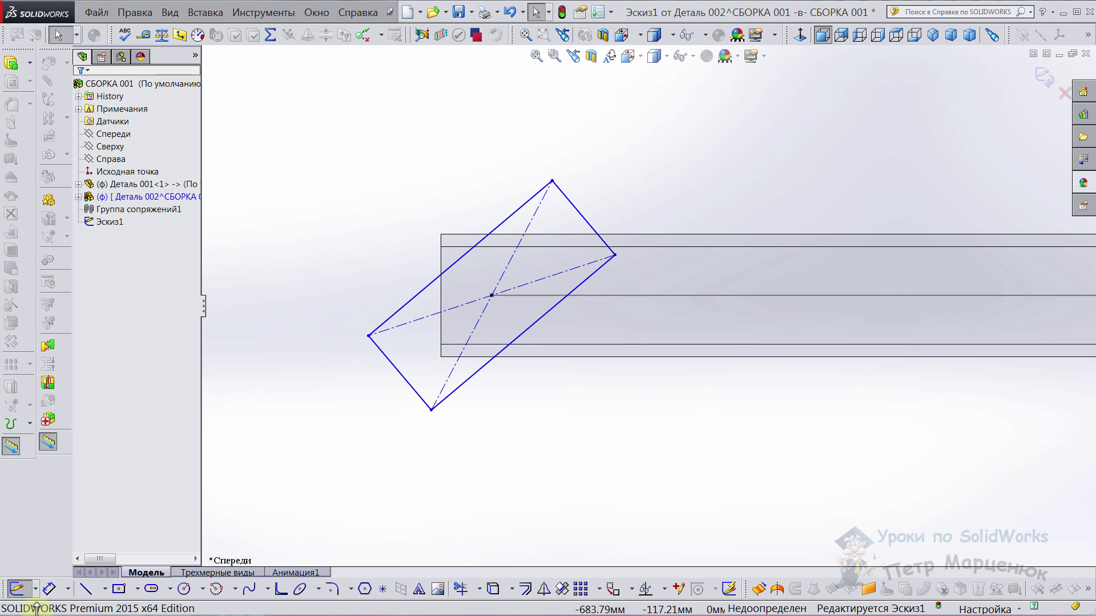
- Dimension the rectangle's width to 100
left_click(48, 588)
left_click(406, 379)
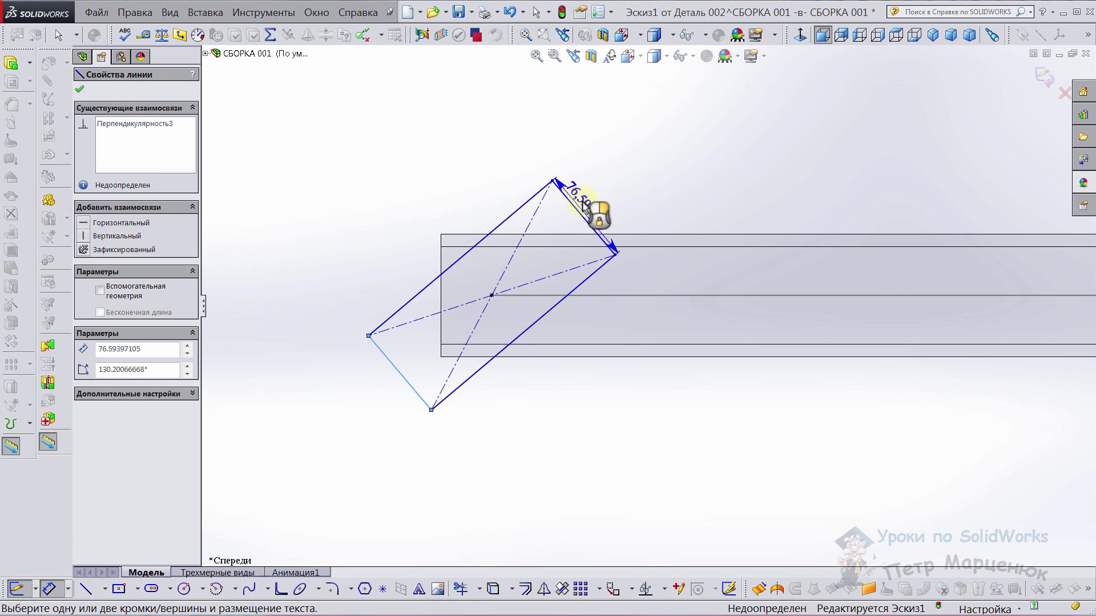
left_click(570, 203)
left_click(384, 150)
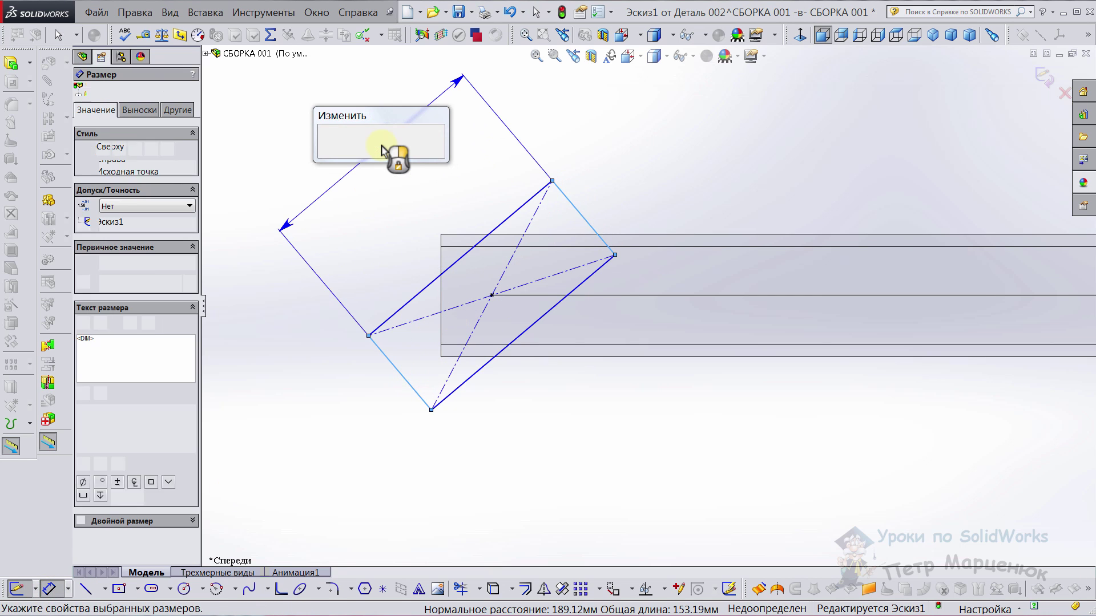
type("100")
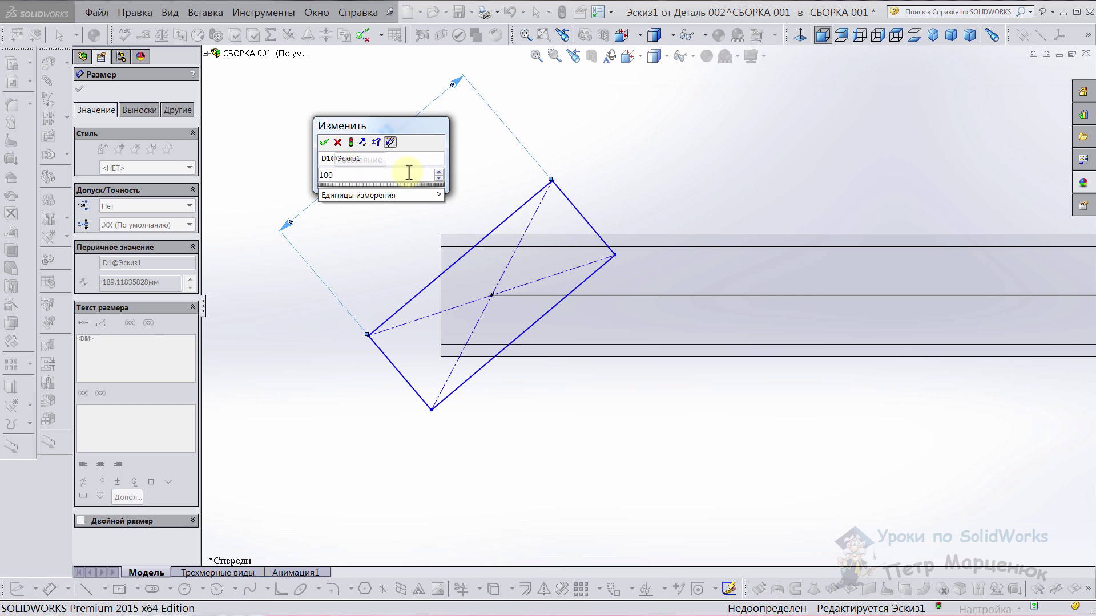
key("Return")
left_click(461, 195)
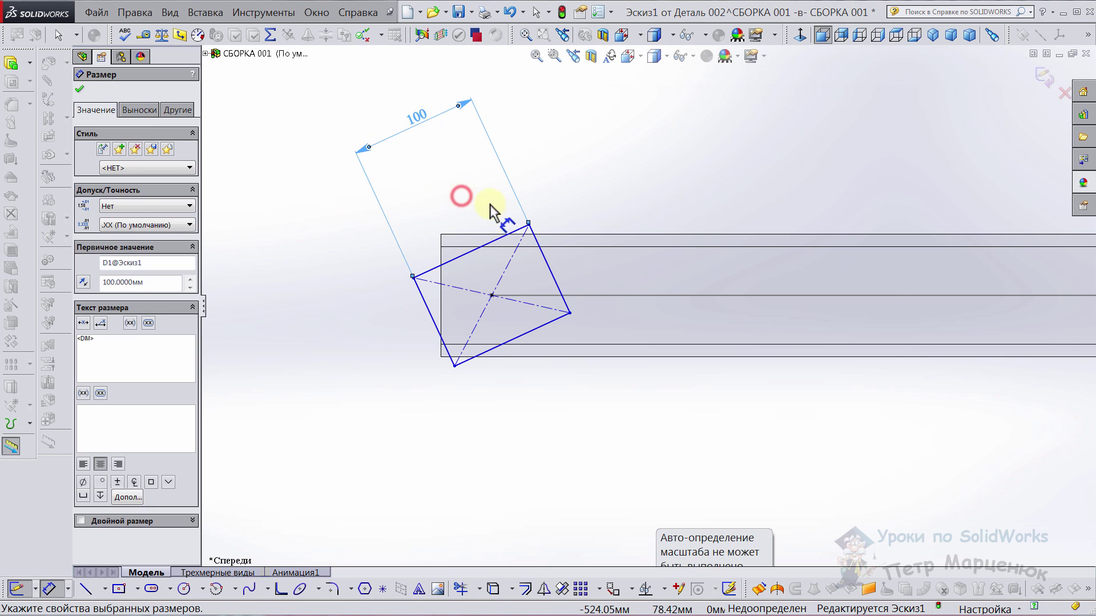
- Make the rectangle's top edge parallel to the existing bar
left_click(489, 247)
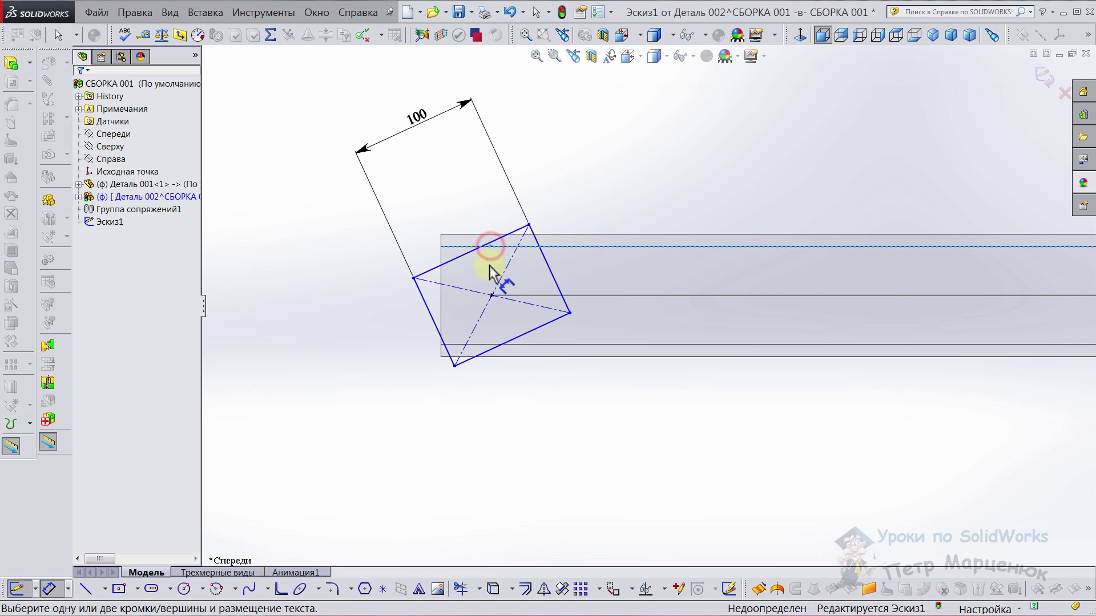
left_click(514, 343)
key("Escape")
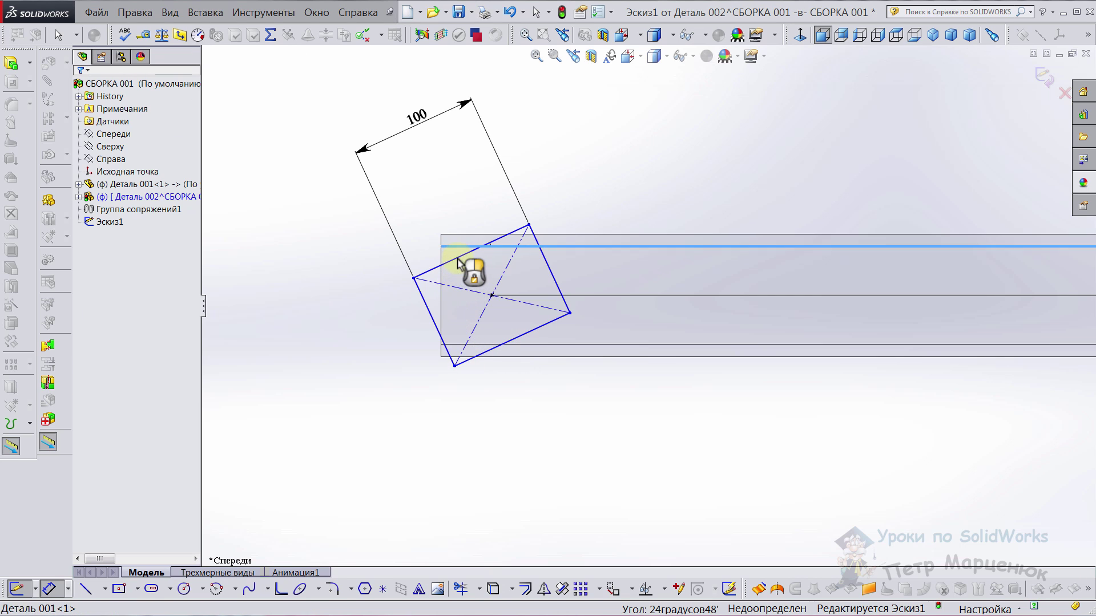
left_click(46, 590)
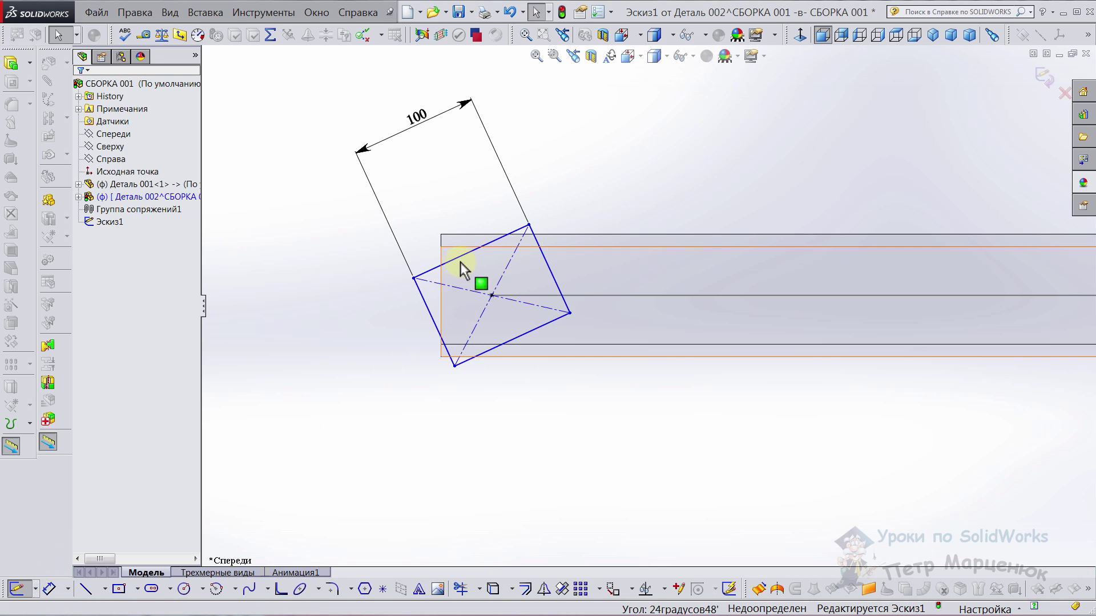
left_click(457, 258)
left_click(50, 590)
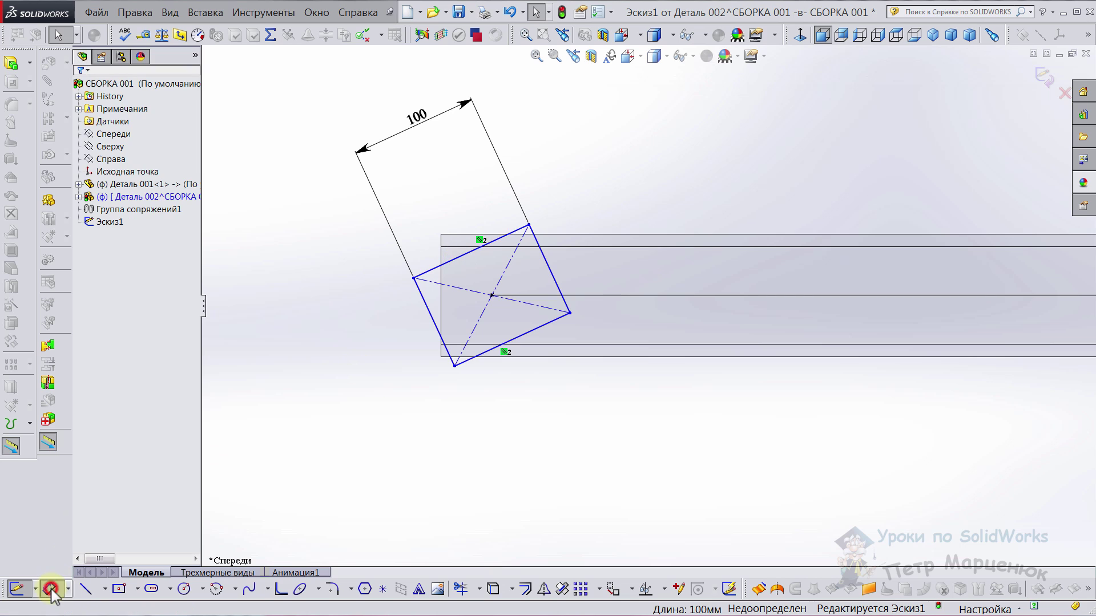
- Dimension the rectangle's thickness to 20
left_click(465, 263)
left_click(522, 336)
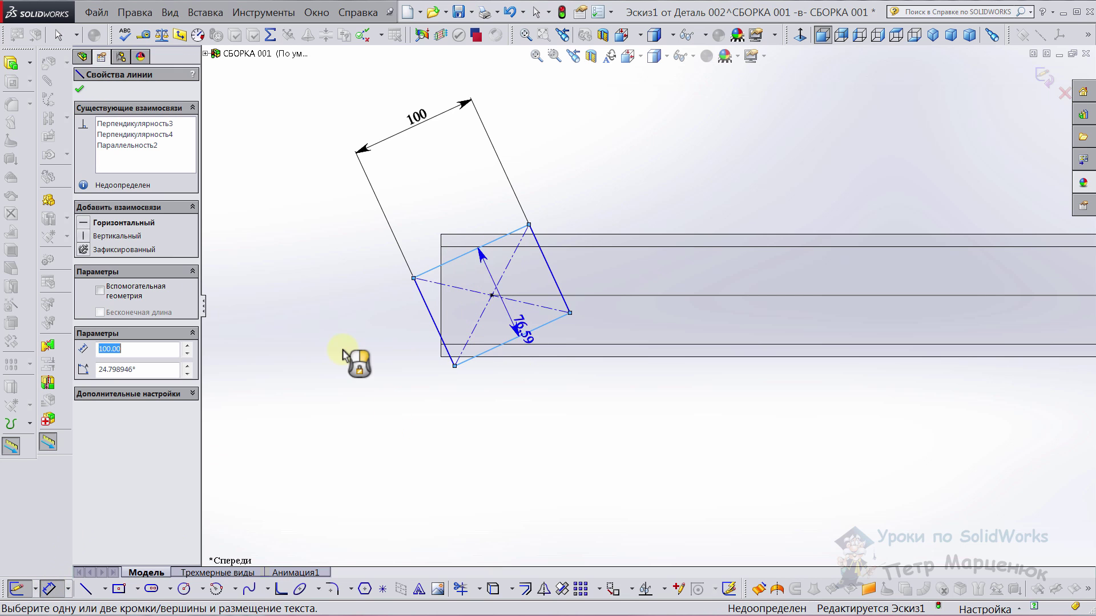
left_click(284, 377)
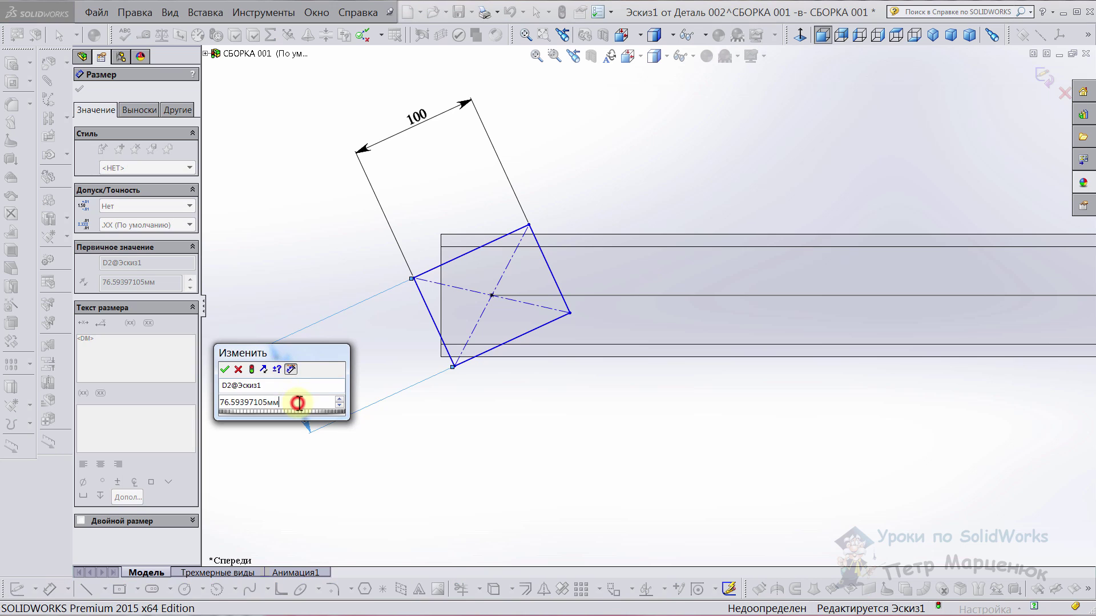
type("20")
key("Return")
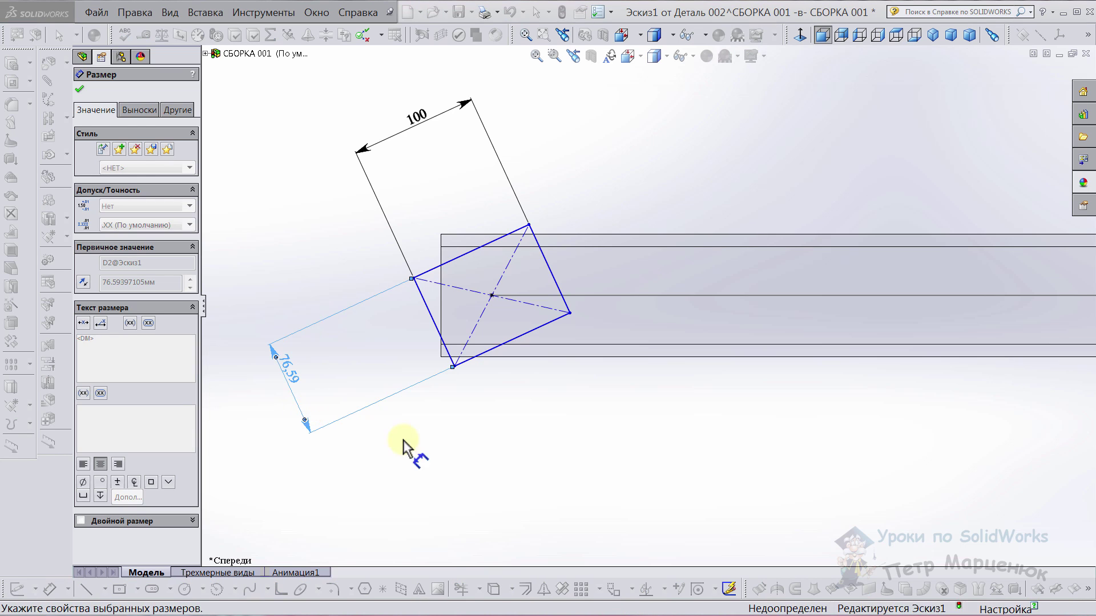
- Set the rectangle side's angle to the horizontal layout line at 60°
scroll(621, 235, "down", 2)
left_click(508, 286)
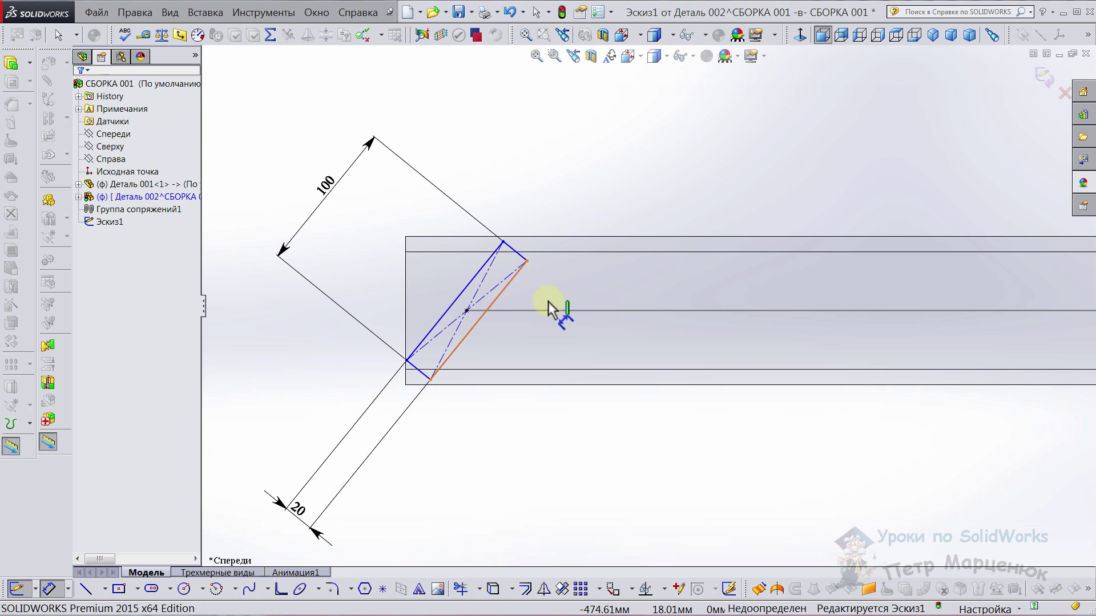
left_click(559, 310)
left_click(774, 165)
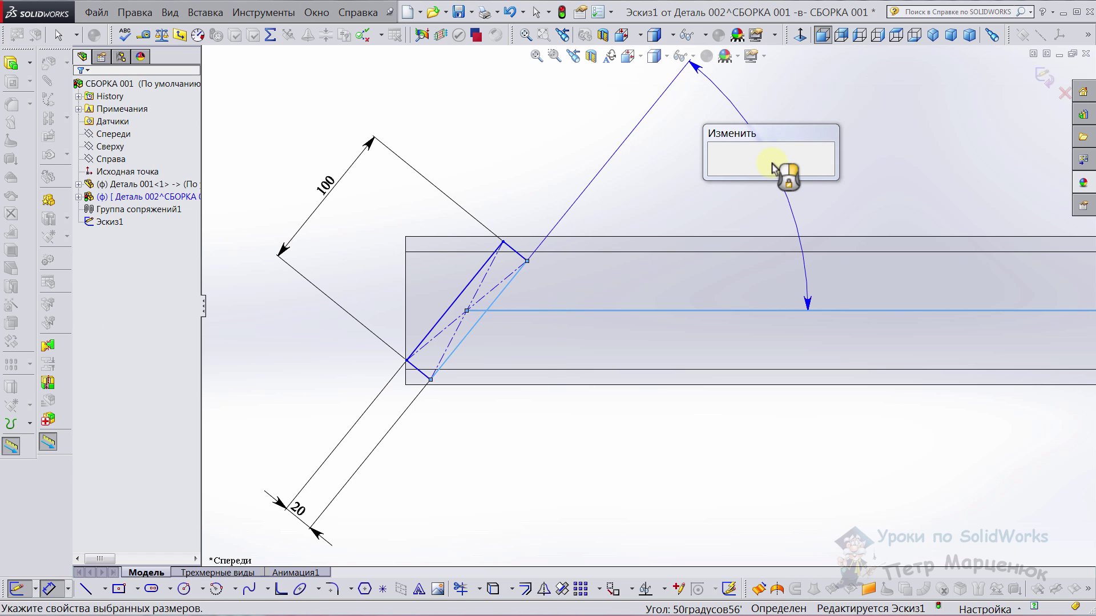
type("60")
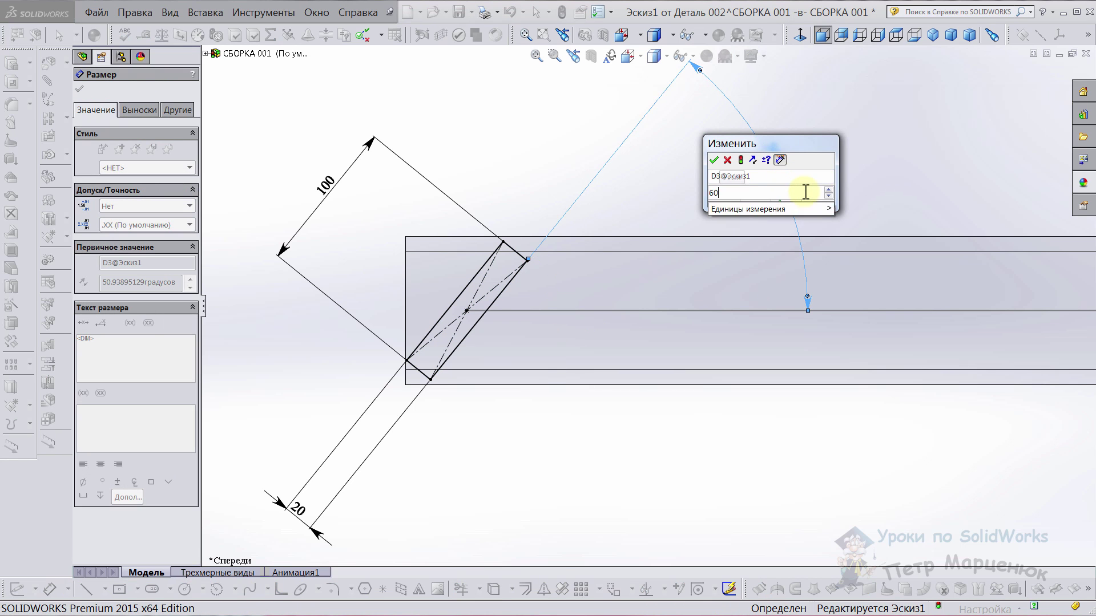
key("Return")
left_click(666, 187)
scroll(662, 239, "up", 2)
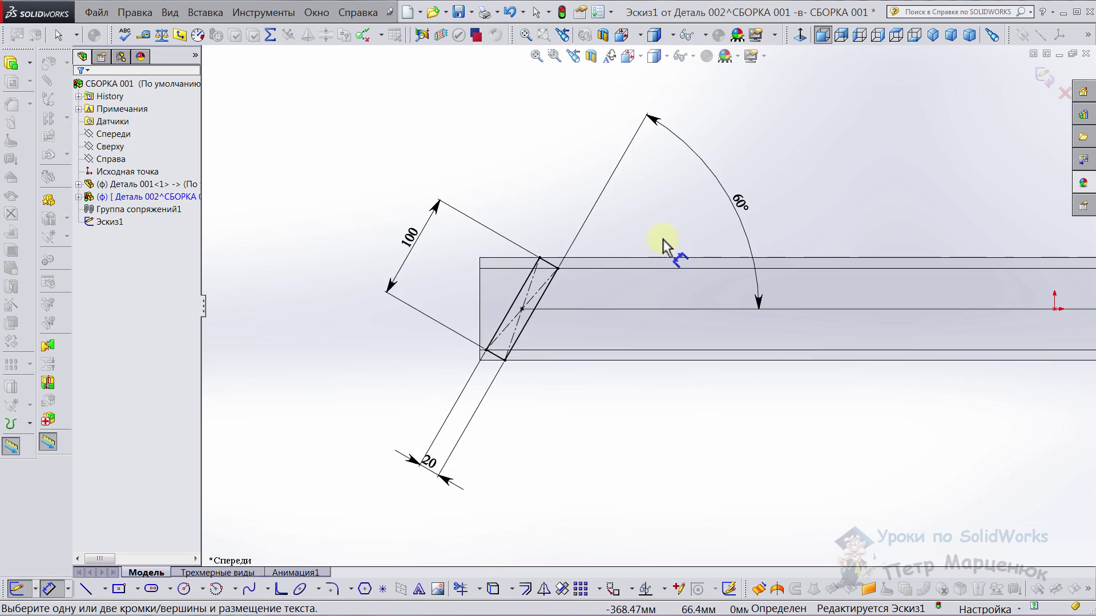
mouse_move(662, 246)
middle_mouse_down()
mouse_move(757, 412)
mouse_move(697, 409)
mouse_move(697, 437)
mouse_move(727, 428)
mouse_move(719, 410)
middle_mouse_up()
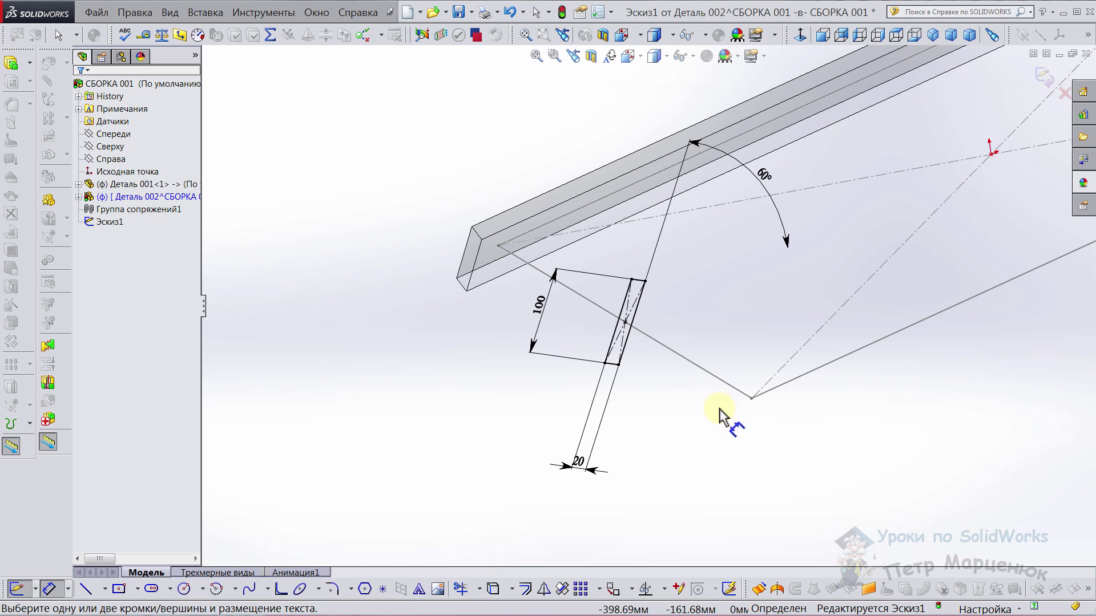
- Extrude Деталь 002's profile Mid Plane to 580 mm as the second bar
left_click(10, 62)
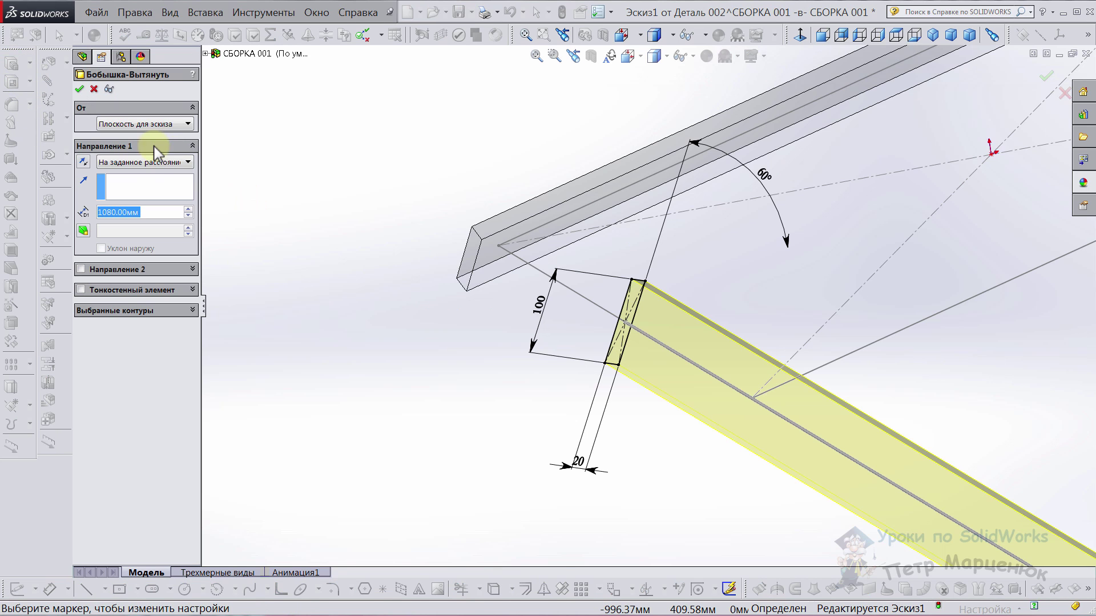
left_click(136, 162)
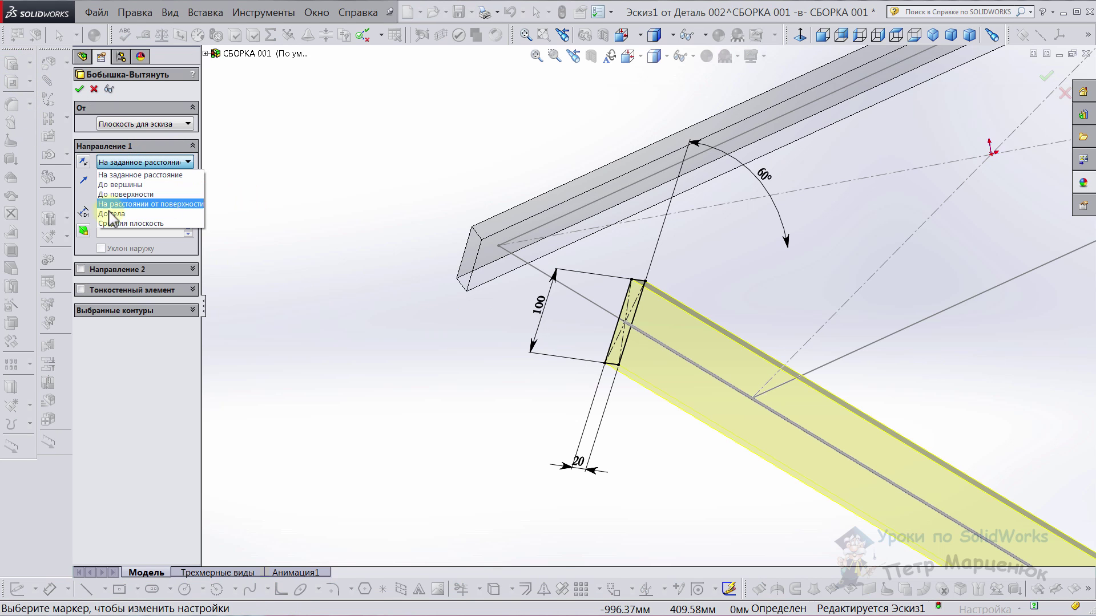
left_click(158, 224)
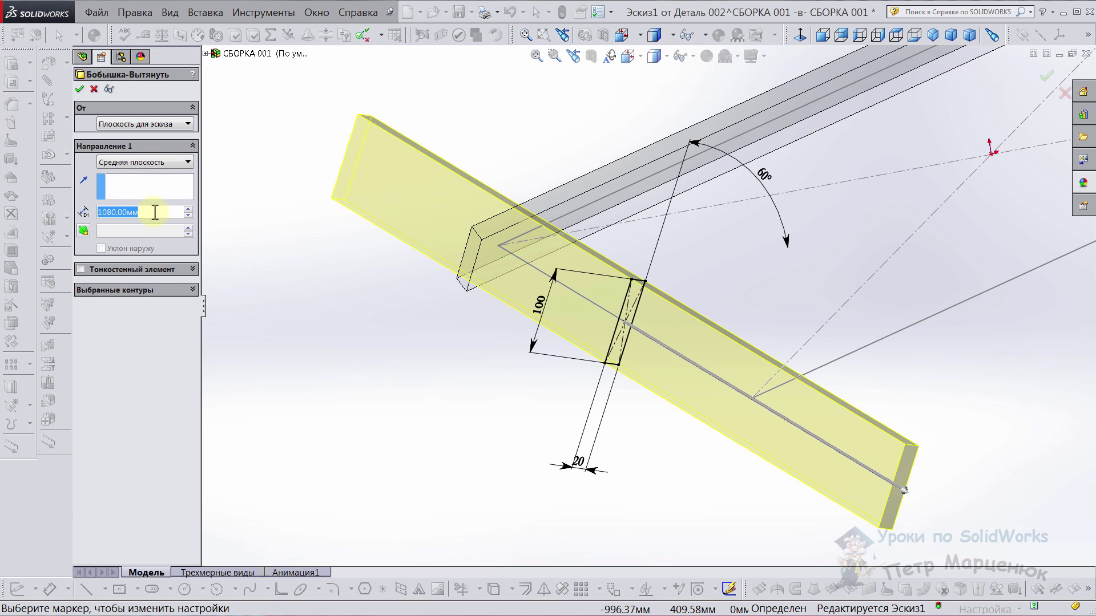
type("580")
key("Return")
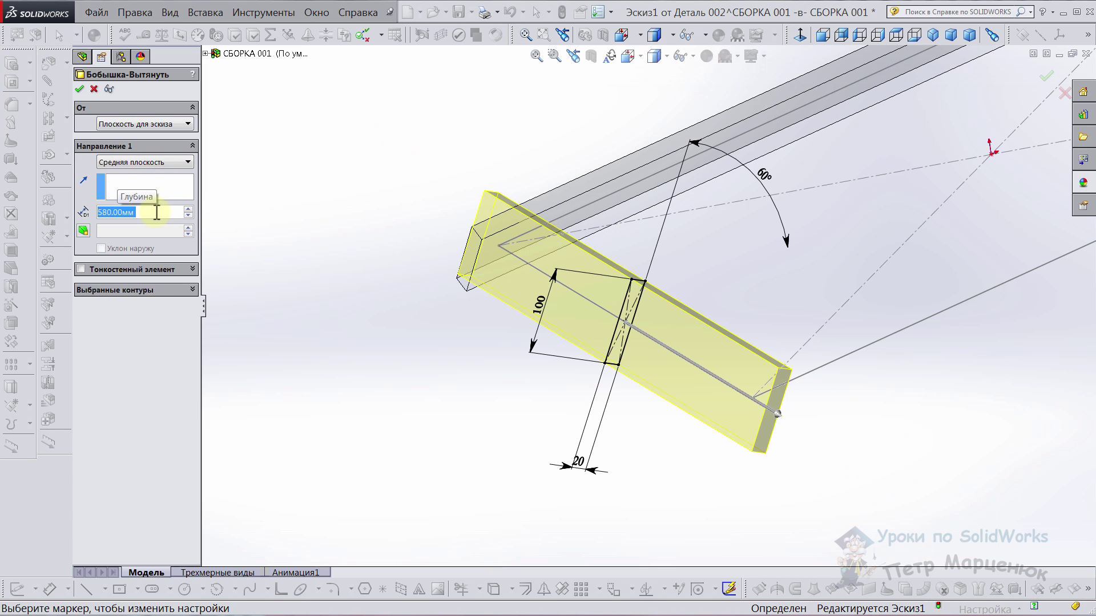
mouse_move(570, 272)
middle_mouse_down()
mouse_move(604, 237)
mouse_move(690, 264)
mouse_move(642, 277)
mouse_move(619, 325)
mouse_move(616, 228)
mouse_move(733, 189)
mouse_move(670, 237)
mouse_move(611, 320)
mouse_move(668, 474)
mouse_move(653, 487)
mouse_move(616, 361)
mouse_move(594, 326)
middle_mouse_up()
left_click(80, 89)
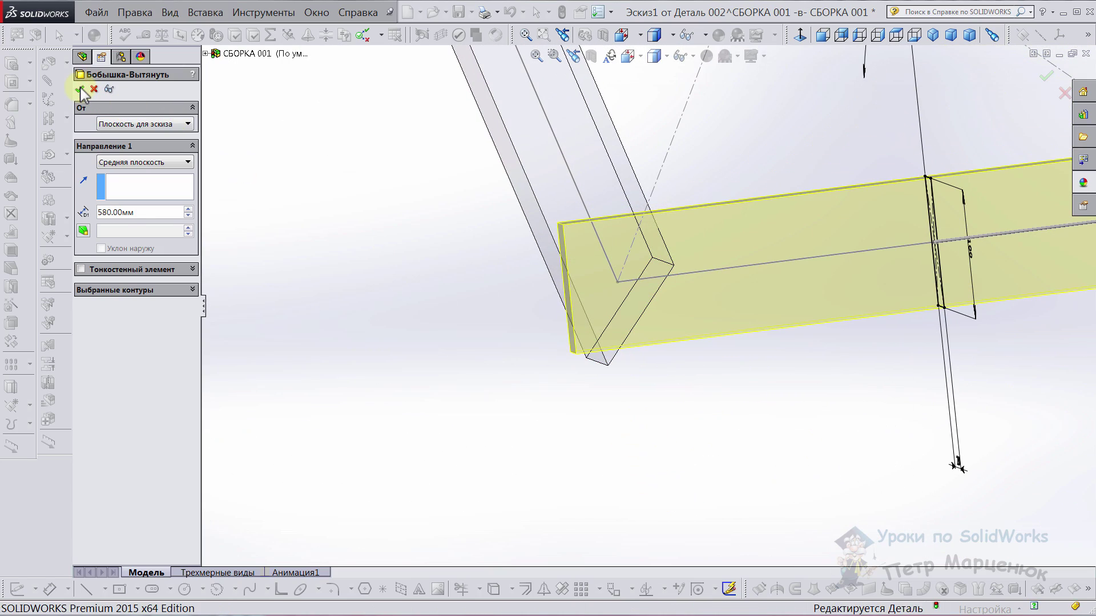
- Leave Деталь 002 and reopen Деталь 001<1> for in-context editing in the assembly
left_click(1056, 91)
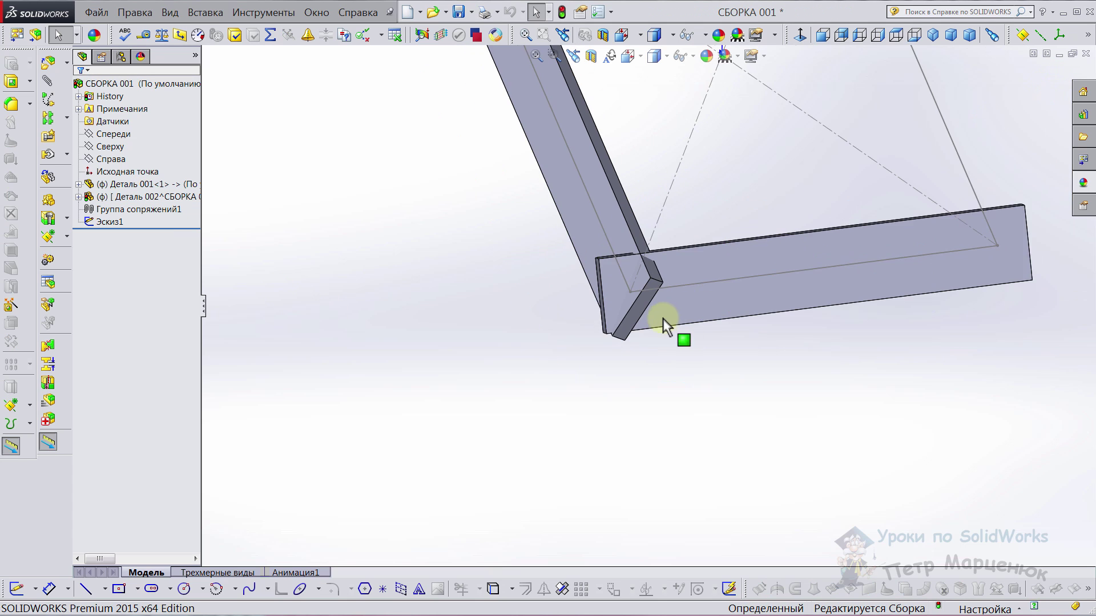
scroll(653, 249, "down", 2)
scroll(652, 255, "down", 2)
mouse_move(651, 255)
middle_mouse_down()
mouse_move(651, 442)
mouse_move(655, 354)
mouse_move(717, 200)
mouse_move(820, 127)
mouse_move(614, 294)
mouse_move(643, 323)
middle_mouse_up()
scroll(643, 324, "up", 2)
mouse_move(698, 275)
middle_mouse_down()
mouse_move(710, 114)
mouse_move(571, 115)
mouse_move(566, 172)
mouse_move(795, 294)
mouse_move(582, 255)
mouse_move(588, 262)
middle_mouse_up()
left_click(131, 184)
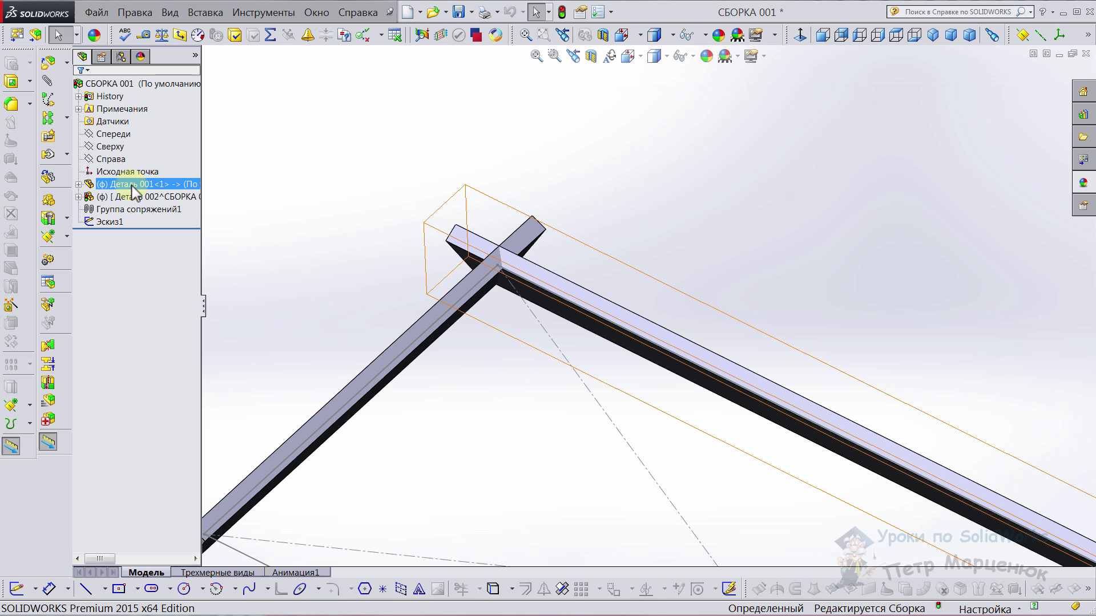
right_click(135, 192)
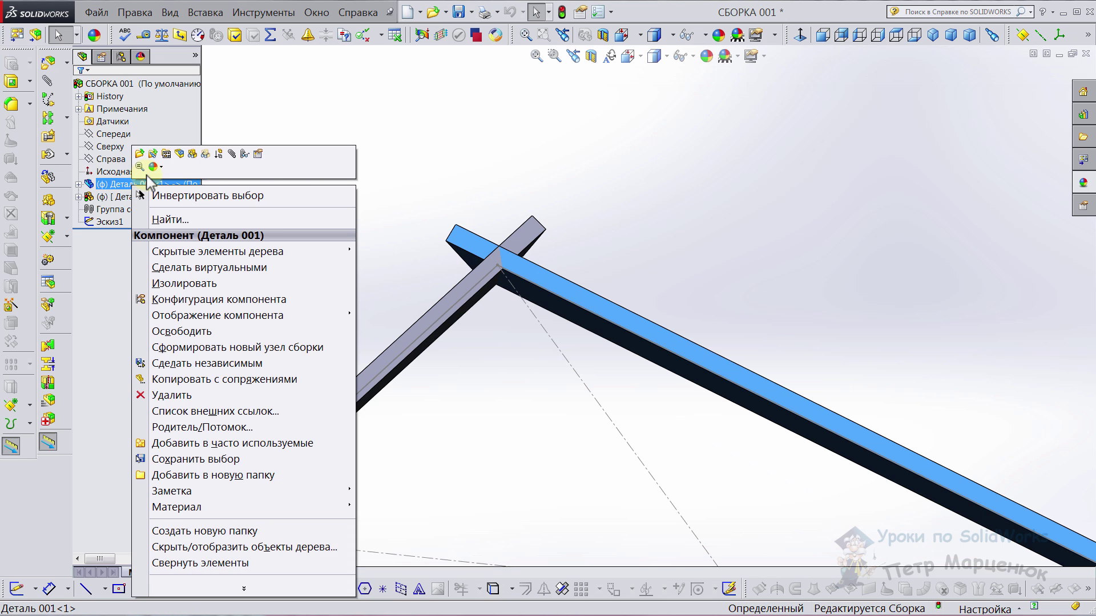
left_click(178, 154)
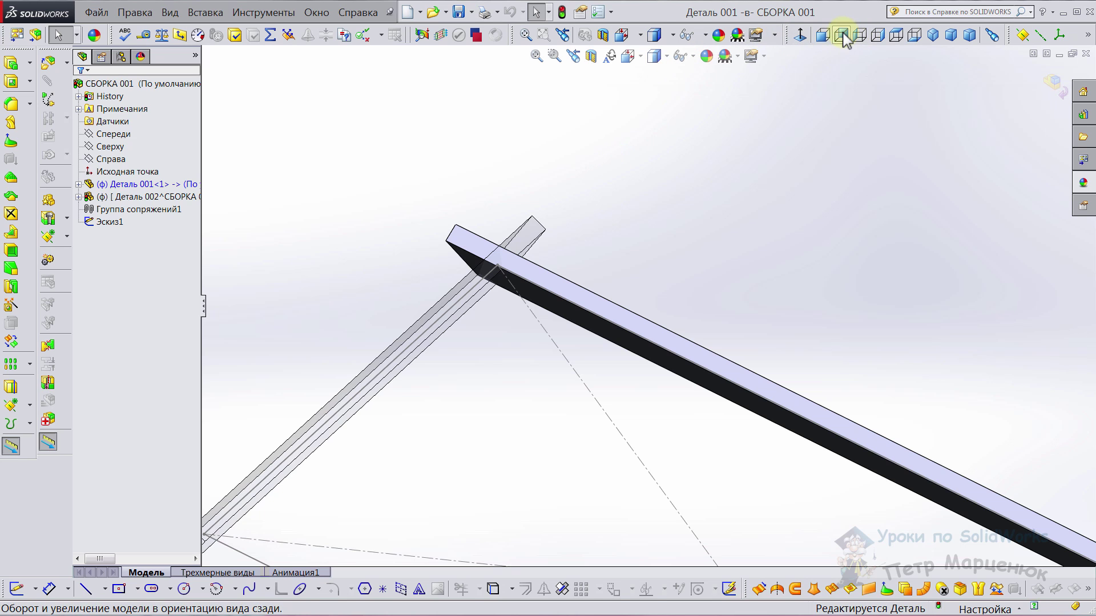
- View from the top and start a new sketch on the Сверху plane
left_click(896, 38)
scroll(401, 203, "down", 5)
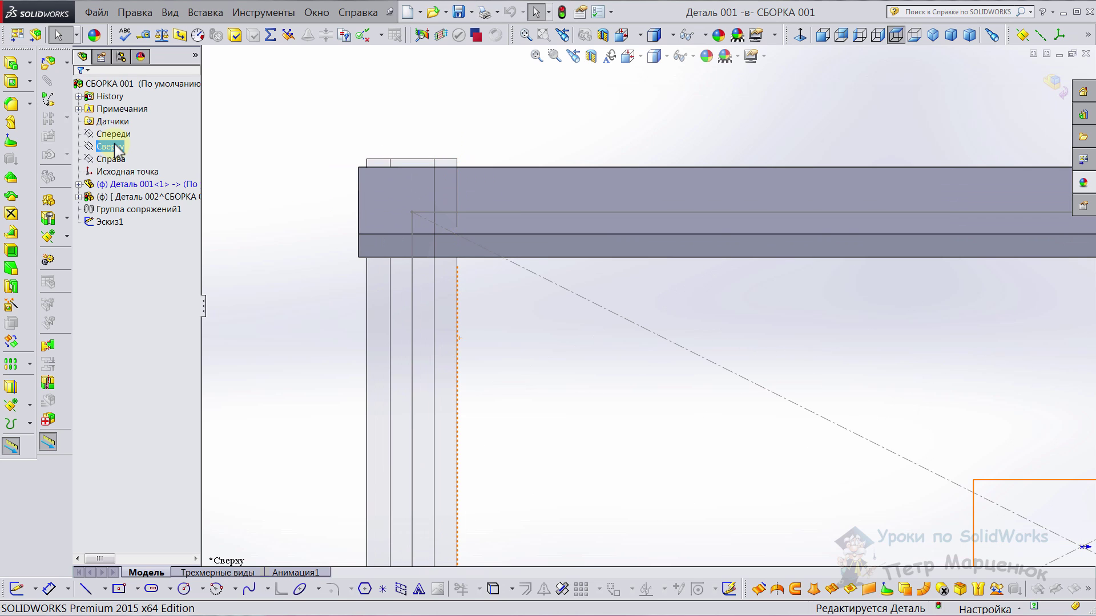
scroll(650, 331, "up", 2)
scroll(970, 477, "up", 1)
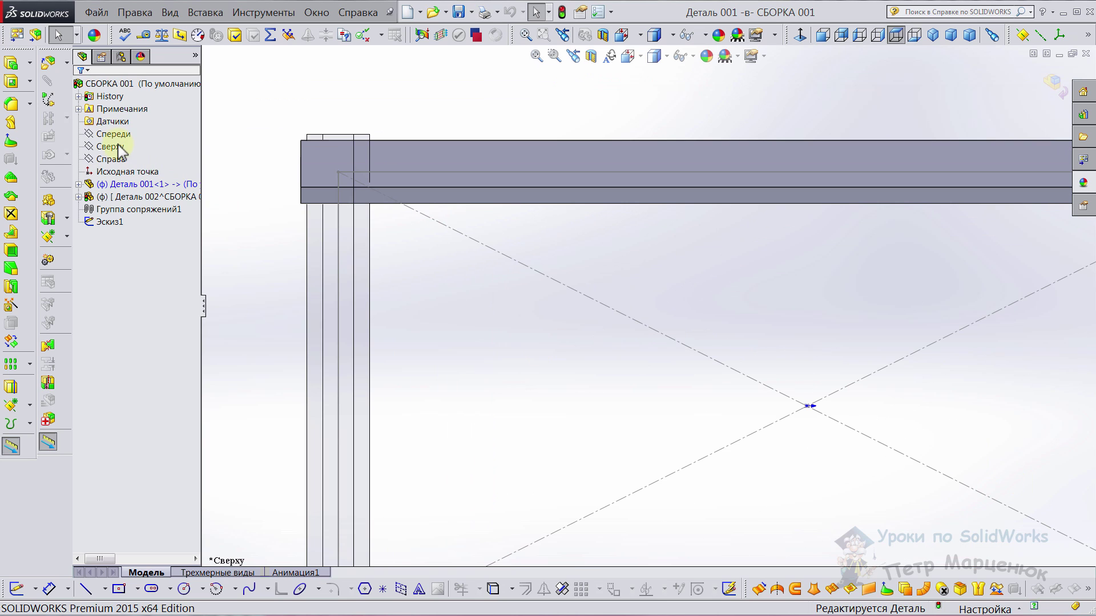
left_click(118, 149)
right_click(113, 149)
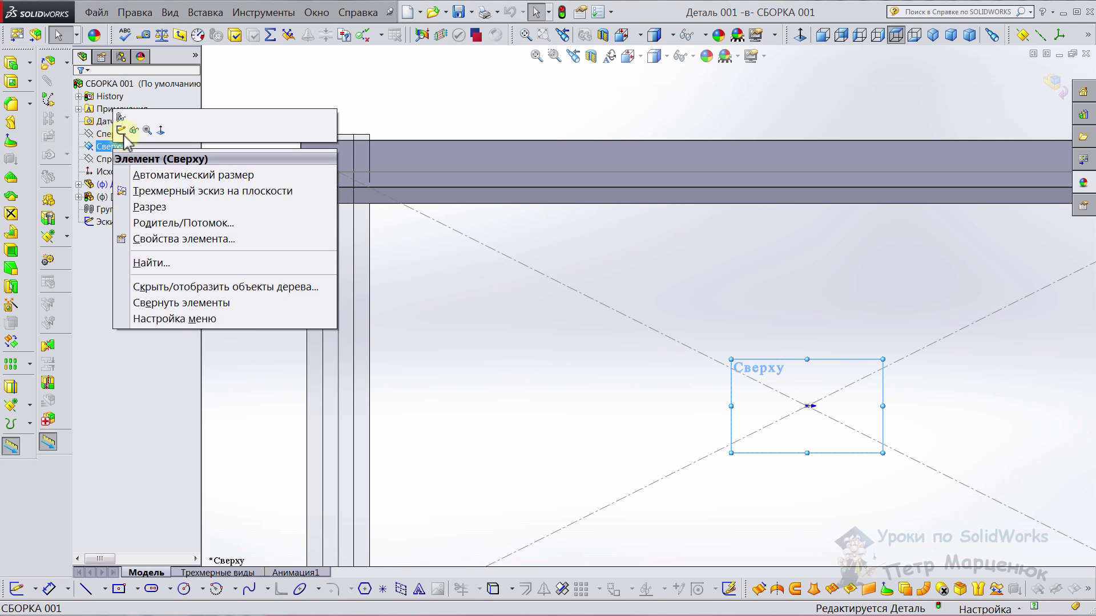
left_click(121, 128)
scroll(409, 203, "down", 1)
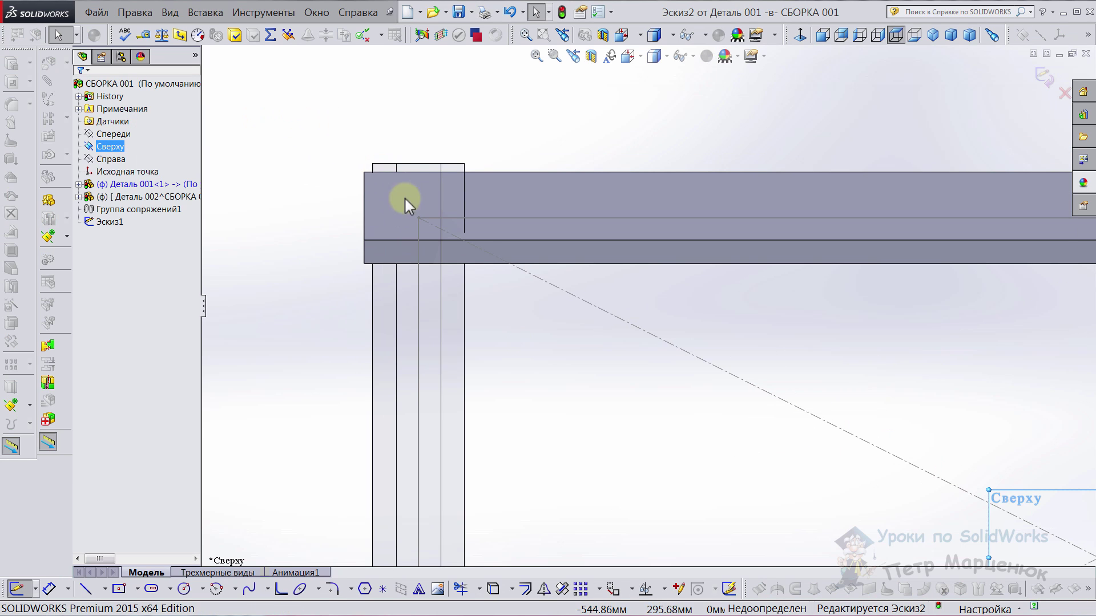
scroll(577, 405, "down", 1)
- Draw a diagonal line across the corner where the two bars overlap
left_click(86, 589)
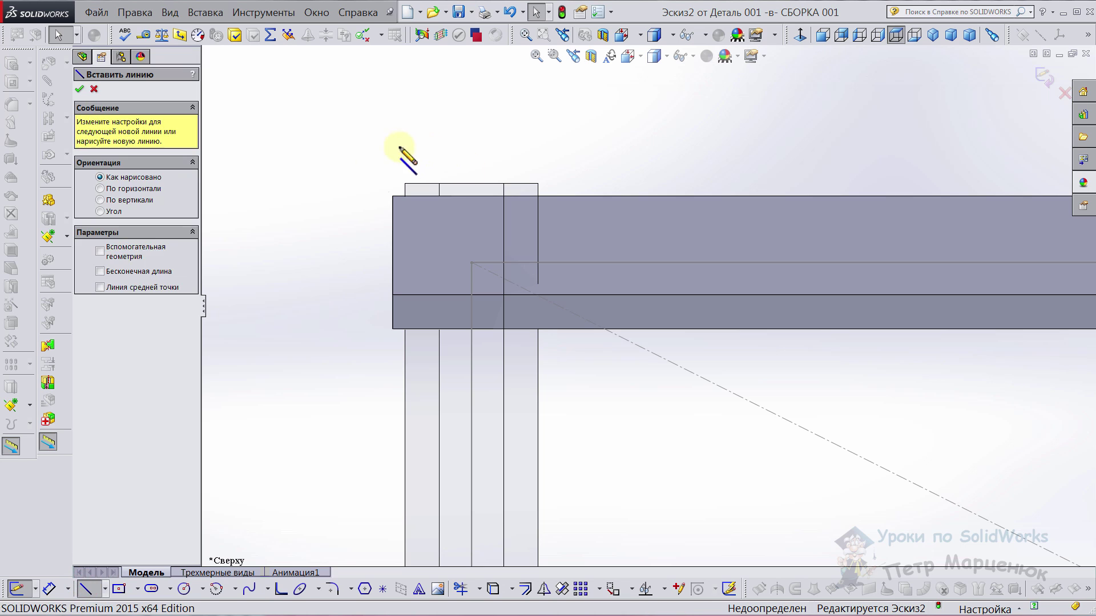
left_click(361, 189)
left_click(568, 376)
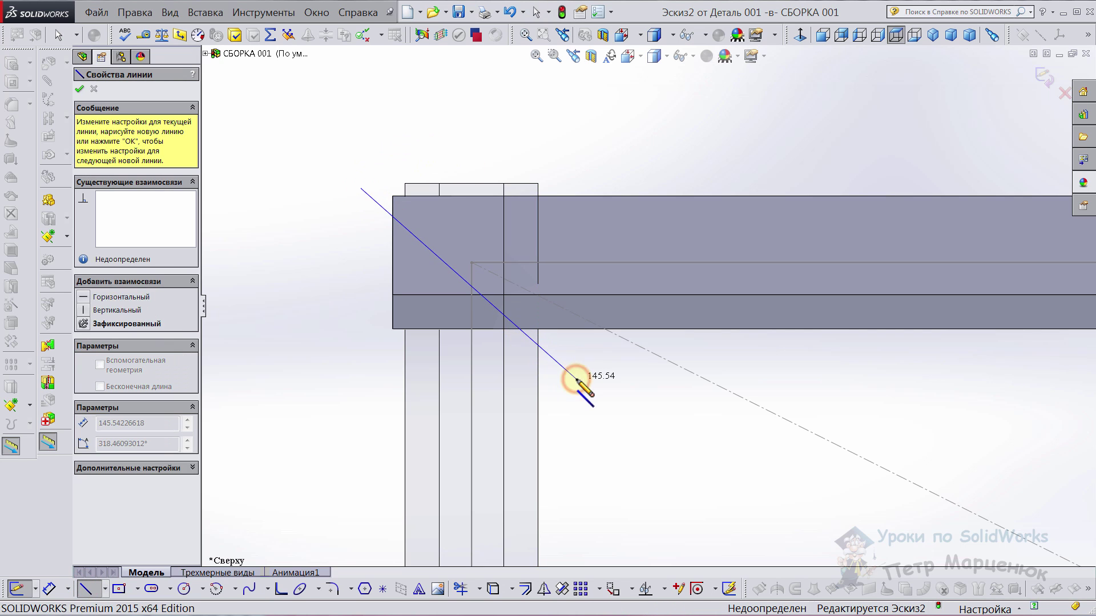
key("Escape")
scroll(450, 266, "down", 3)
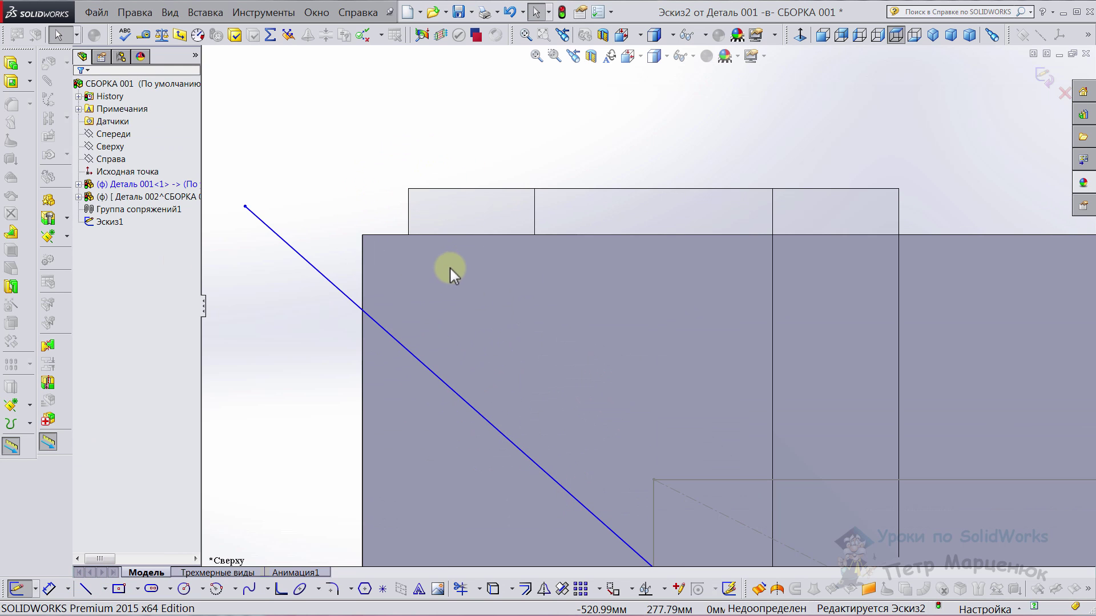
left_click(319, 273)
key("Escape")
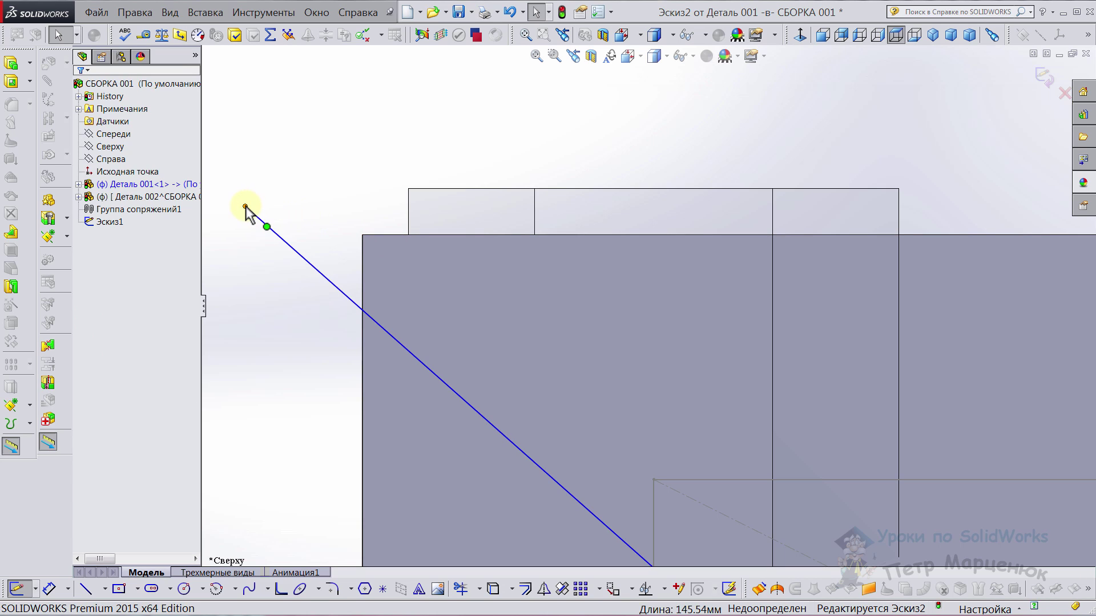
- Make the line's upper endpoint coincident with the horizontal bar's top edge and vertical bar's outer edge
left_click(245, 207)
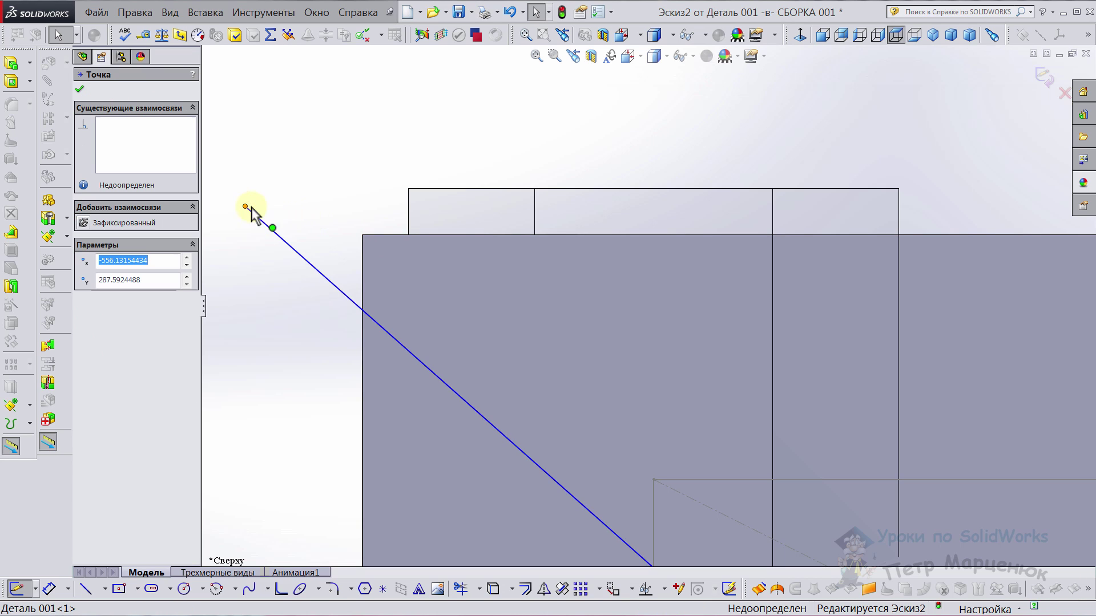
left_click(389, 237, "ctrl")
left_click(85, 318)
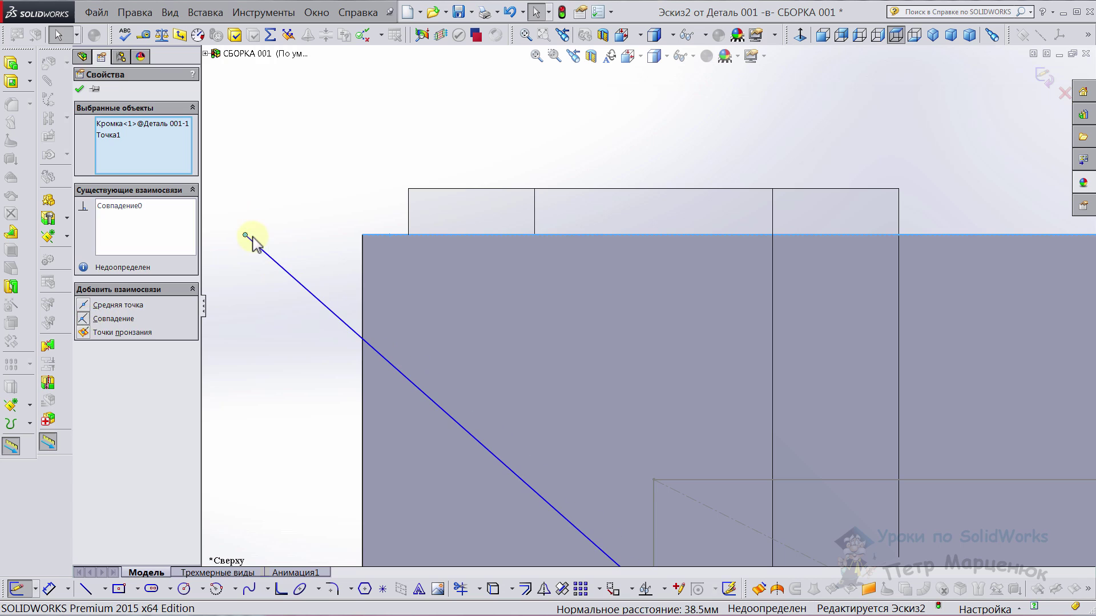
left_click(409, 212, "ctrl")
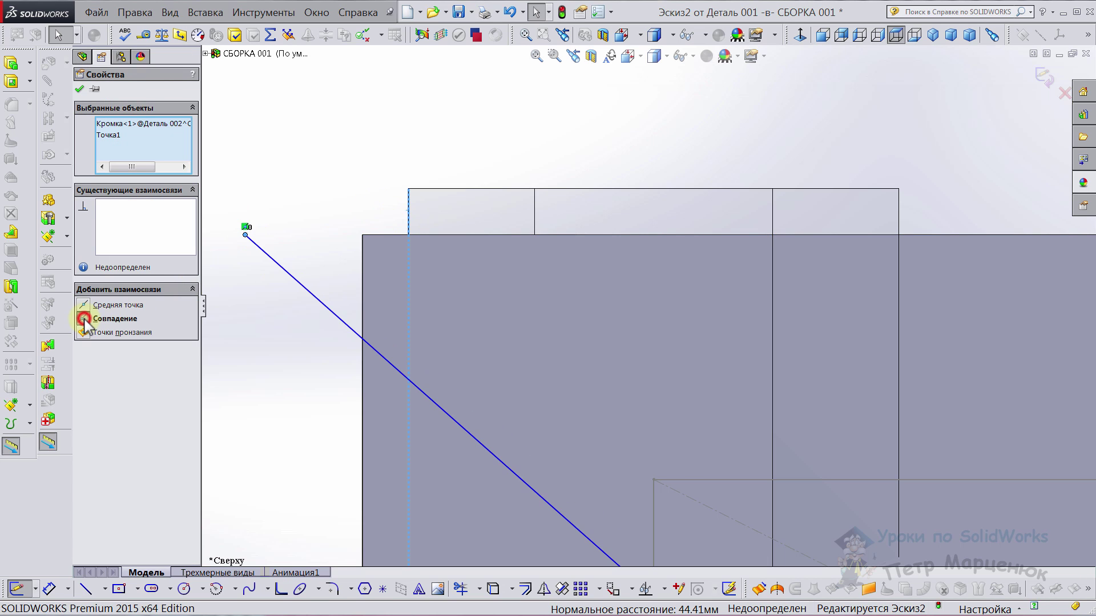
left_click(86, 318)
left_click(391, 169)
- Make the lower endpoint coincident with the horizontal bar's bottom edge and vertical bar's inner edge
scroll(525, 288, "up", 4)
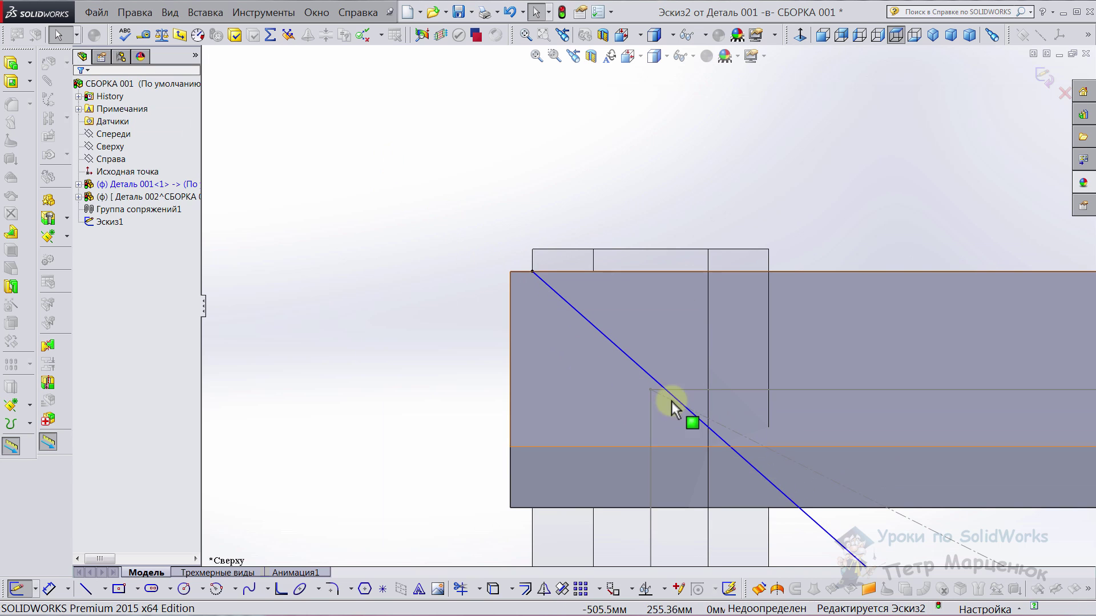
scroll(824, 518, "up", 3)
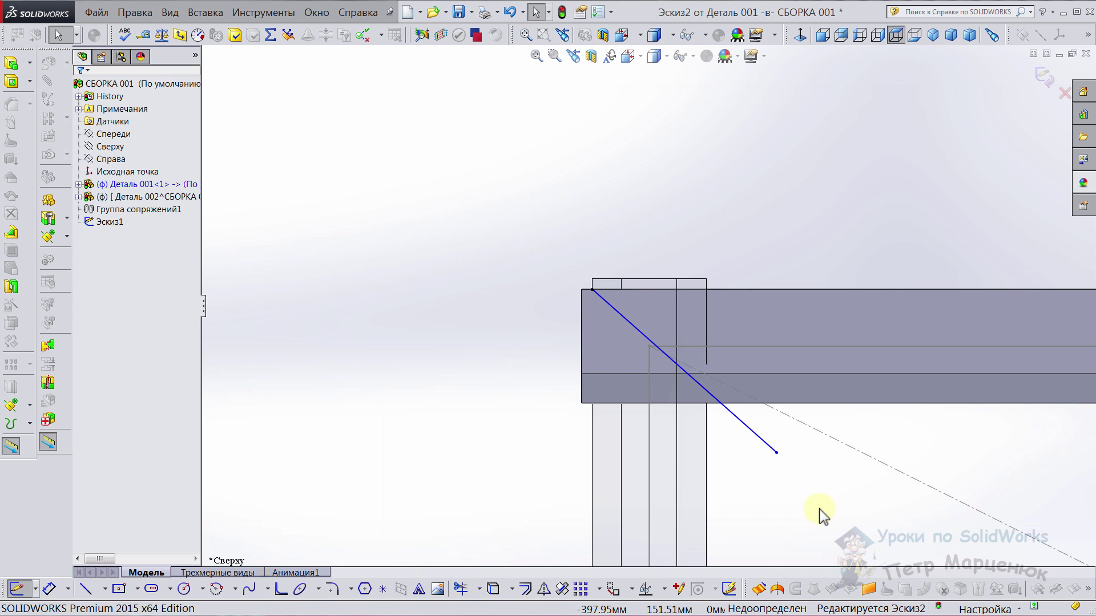
scroll(821, 517, "down", 2)
scroll(816, 485, "down", 2)
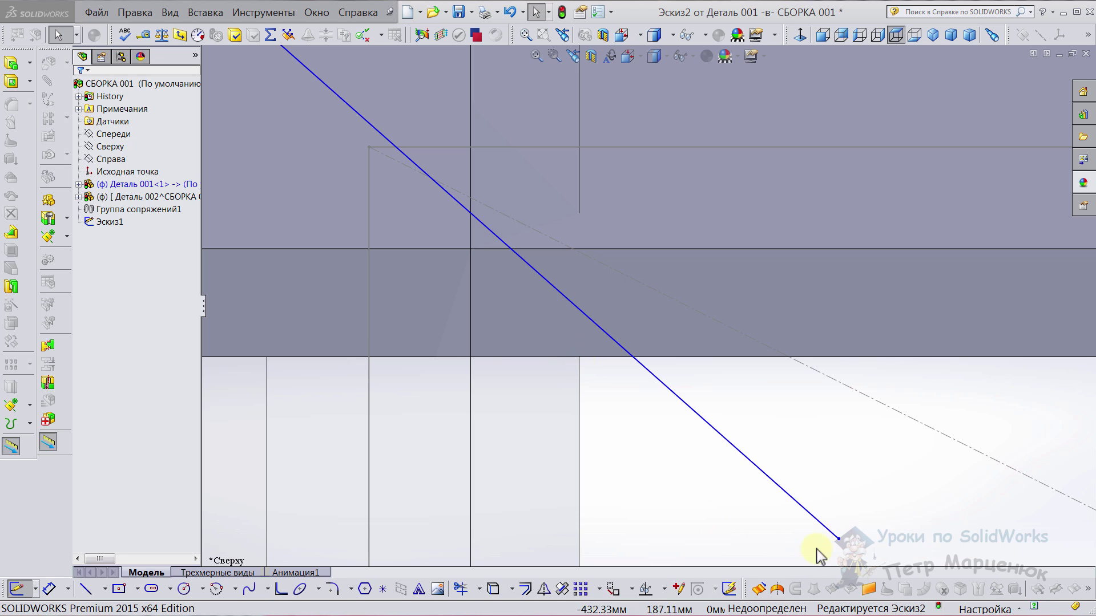
left_click(839, 538)
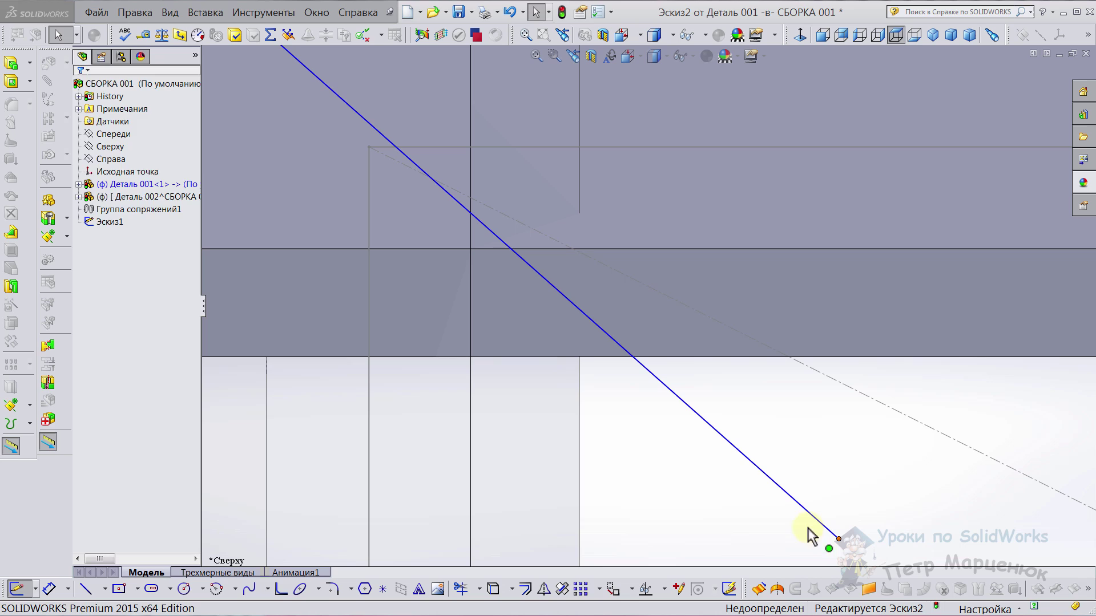
left_click(591, 361, "ctrl")
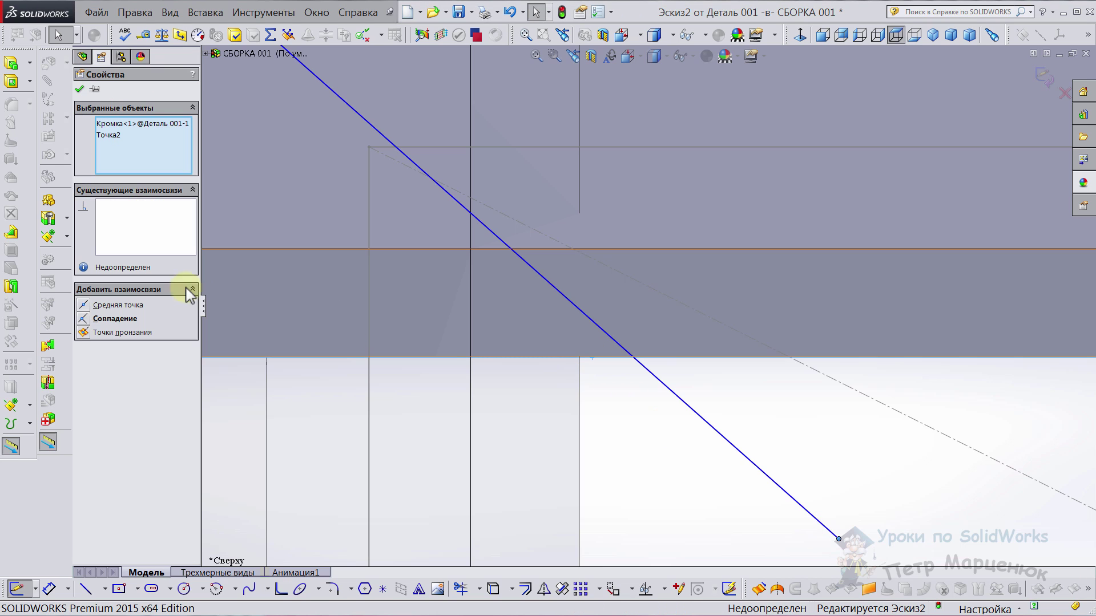
left_click(88, 318)
key("Escape")
left_click(838, 358)
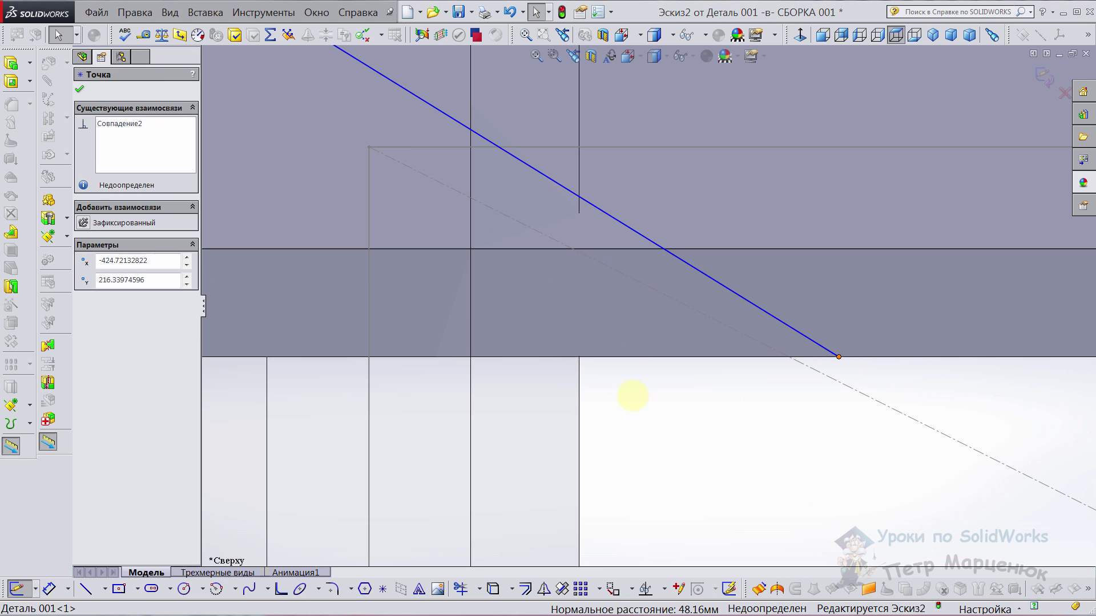
left_click(579, 379, "ctrl")
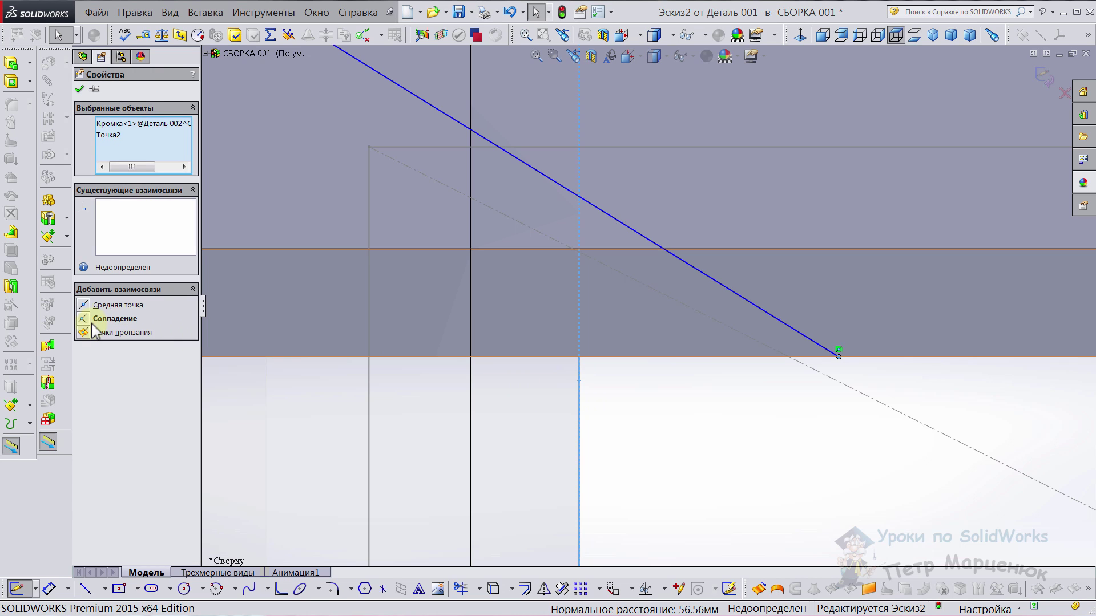
left_click(84, 321)
key("Escape")
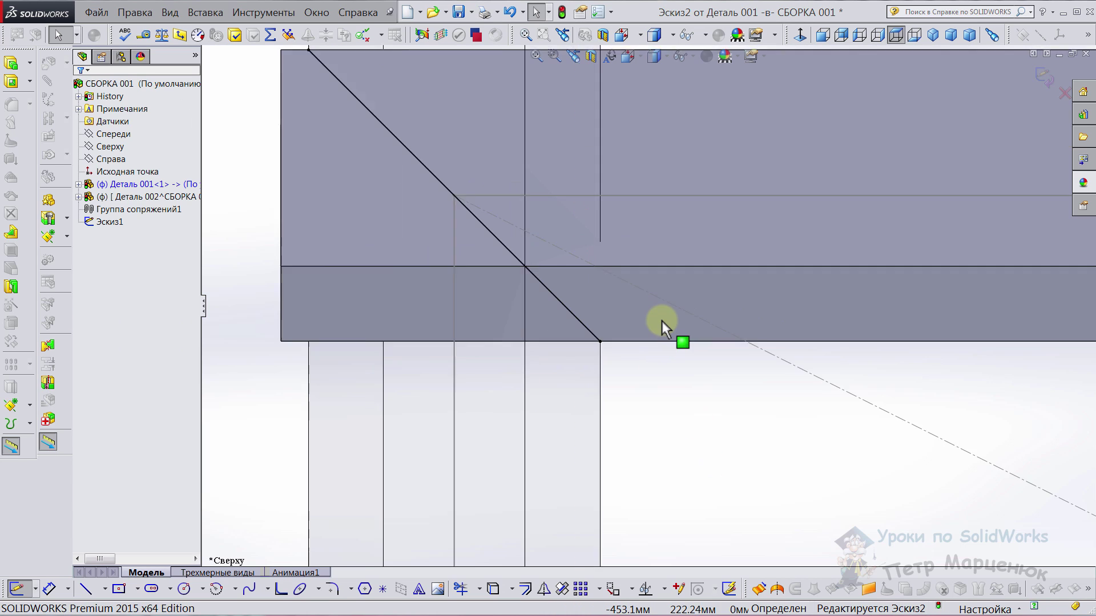
scroll(662, 320, "down", 2)
scroll(568, 234, "down", 2)
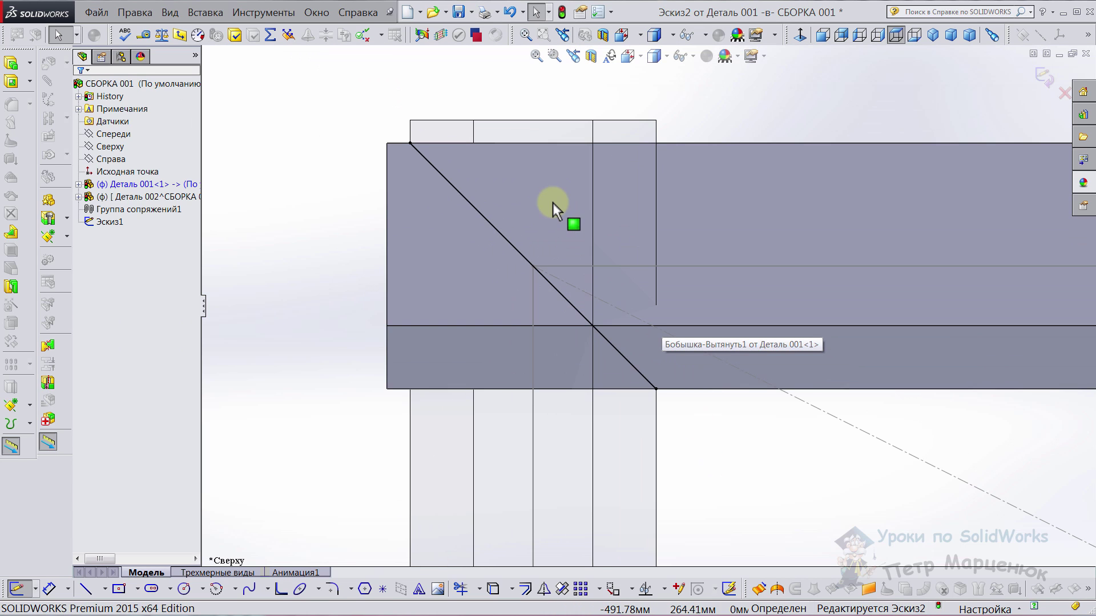
- Draw three lines from the diagonal around the bar end to close the profile
left_click(85, 589)
left_click(410, 142)
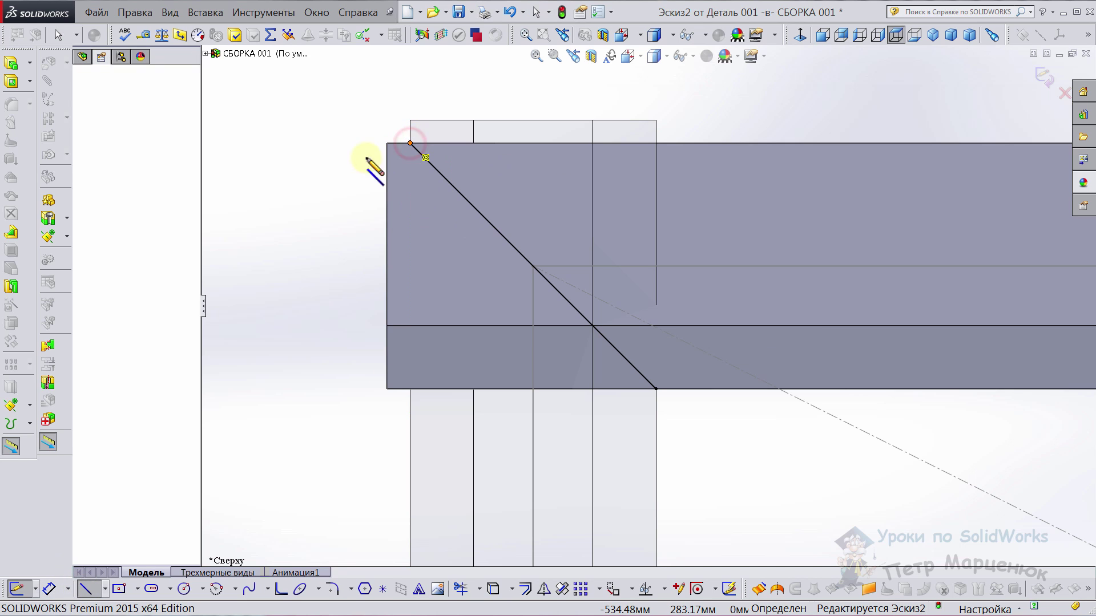
left_click(313, 144)
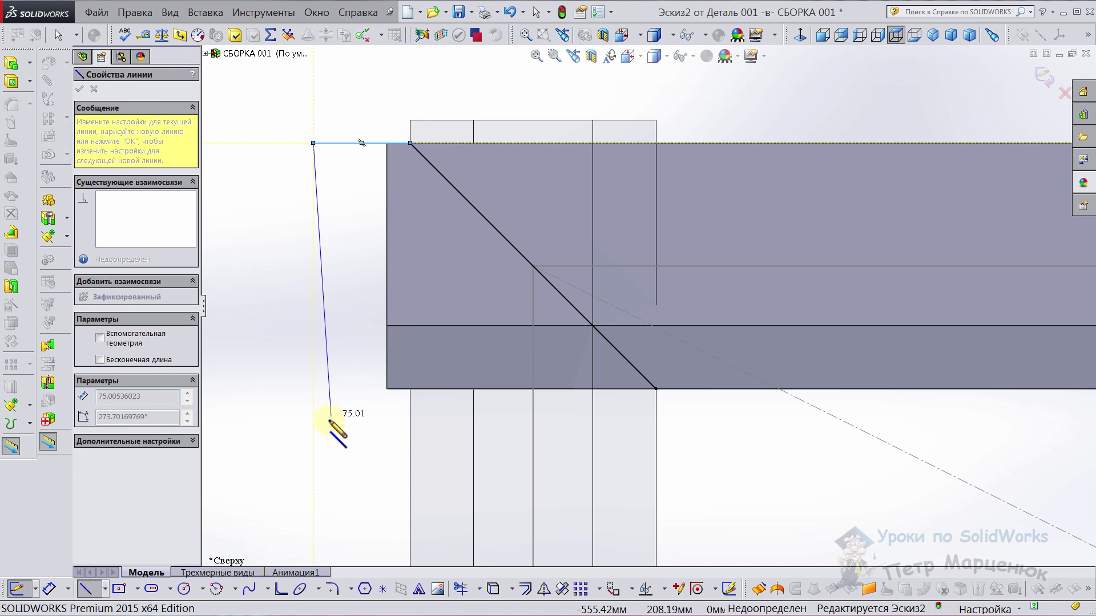
left_click(313, 423)
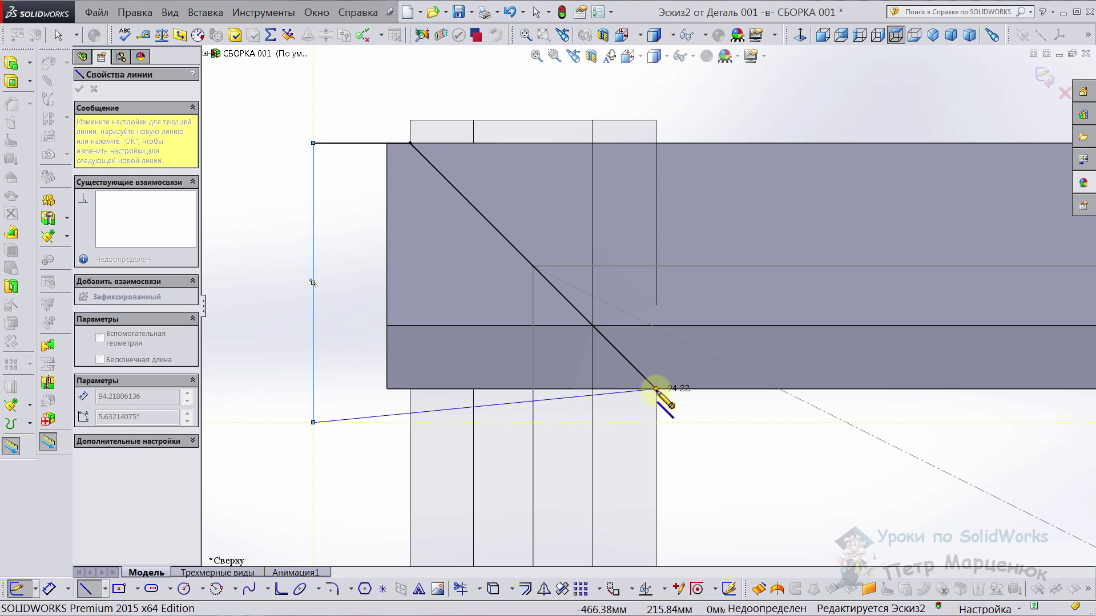
left_click(657, 389)
key("Escape")
- Make the bottom line horizontal and the vertical line collinear with the bar's end edge
left_click(320, 422)
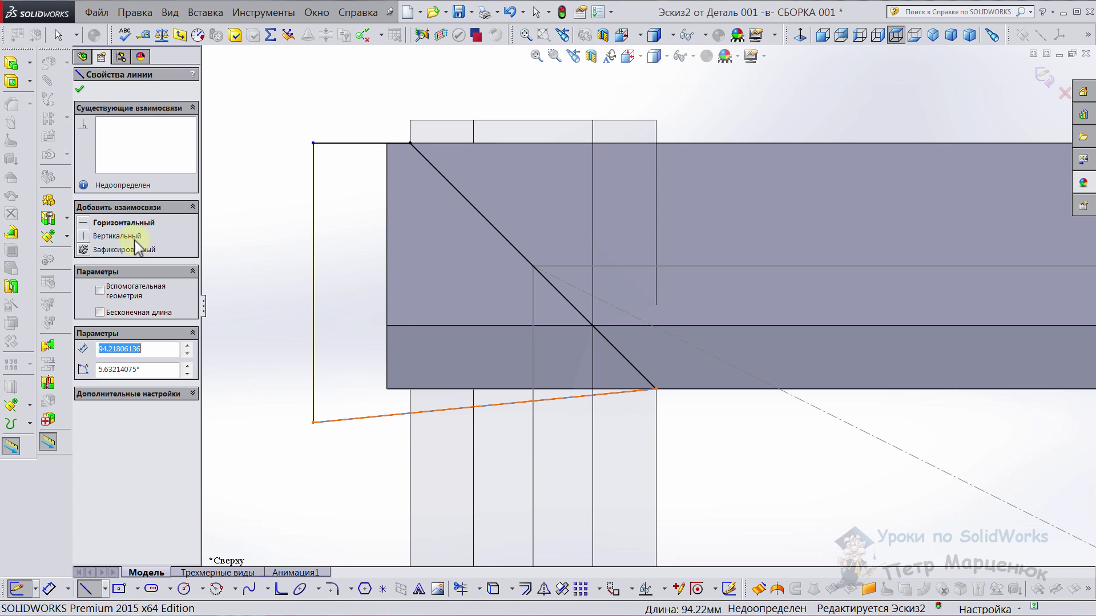
left_click(91, 222)
left_click(386, 273)
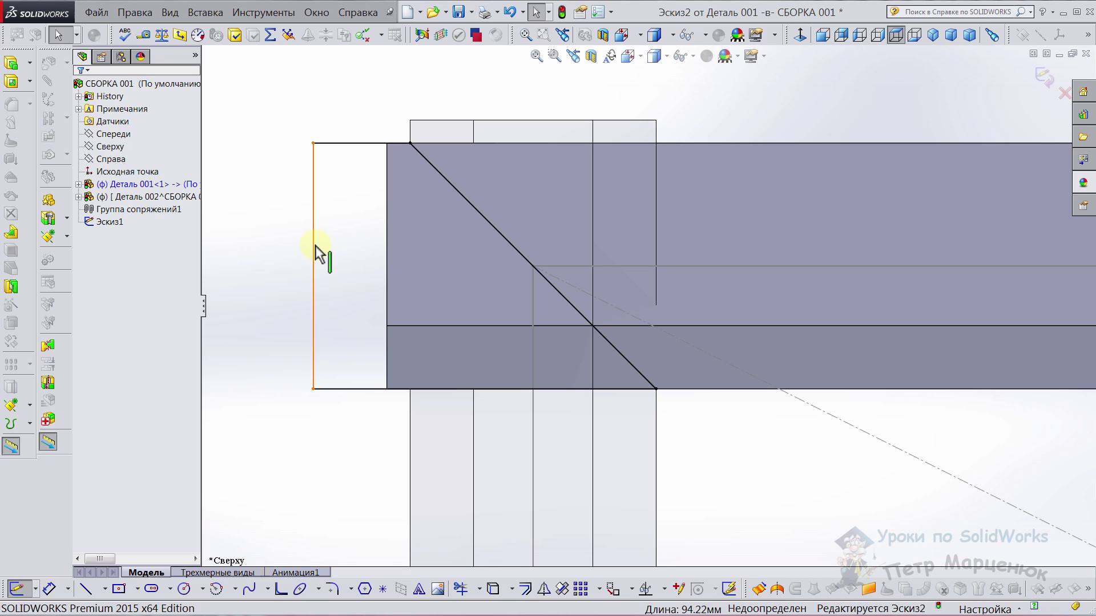
left_click(315, 251)
left_click(387, 263, "ctrl")
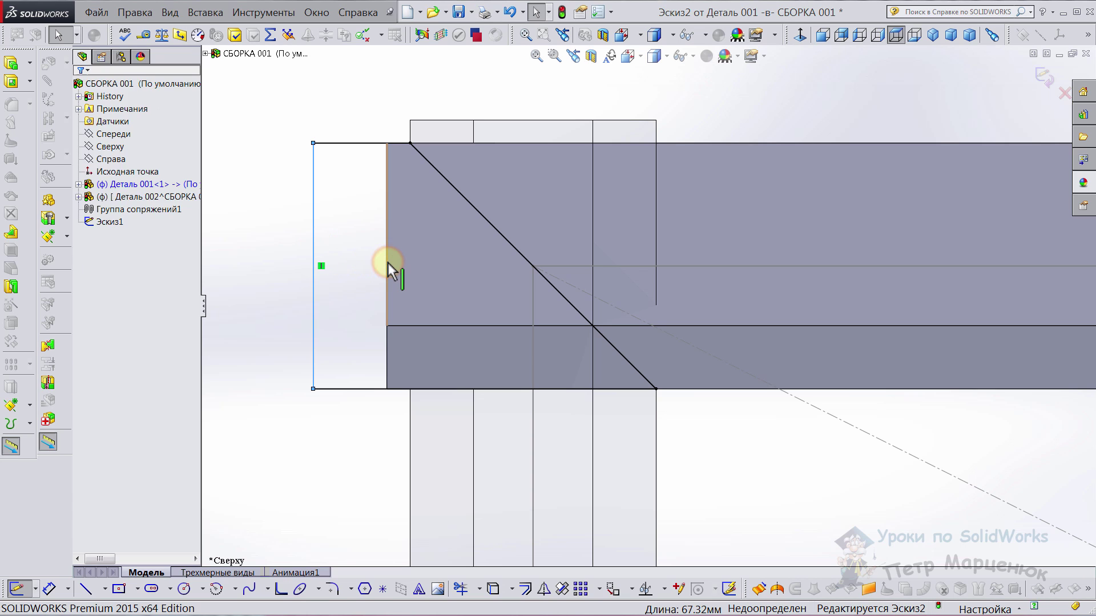
left_click(98, 305)
scroll(844, 267, "up", 3)
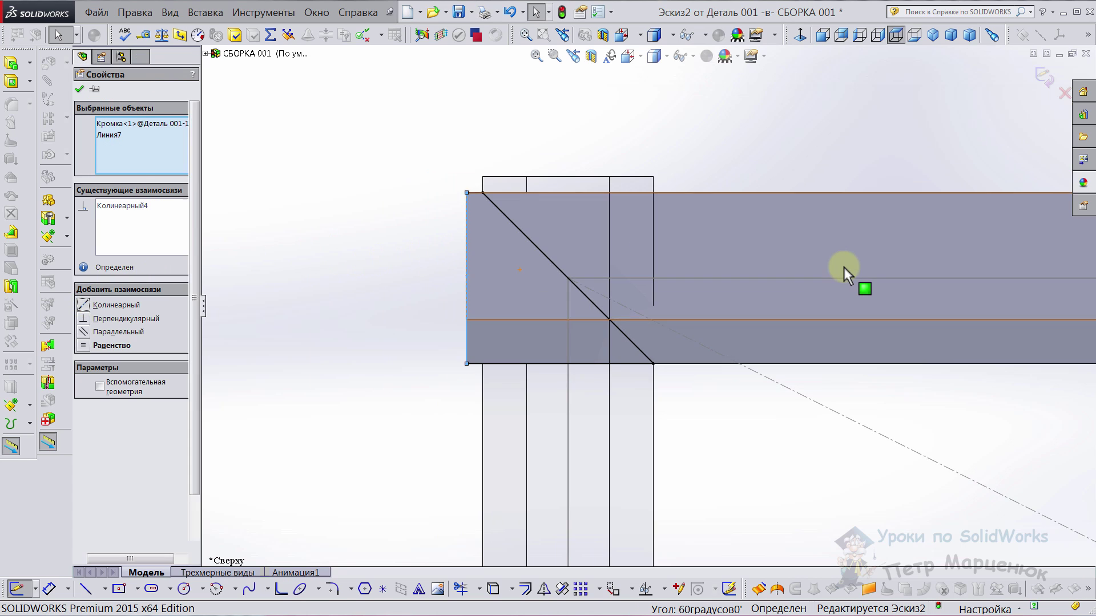
key("Escape")
scroll(923, 303, "up", 2)
scroll(922, 302, "up", 1)
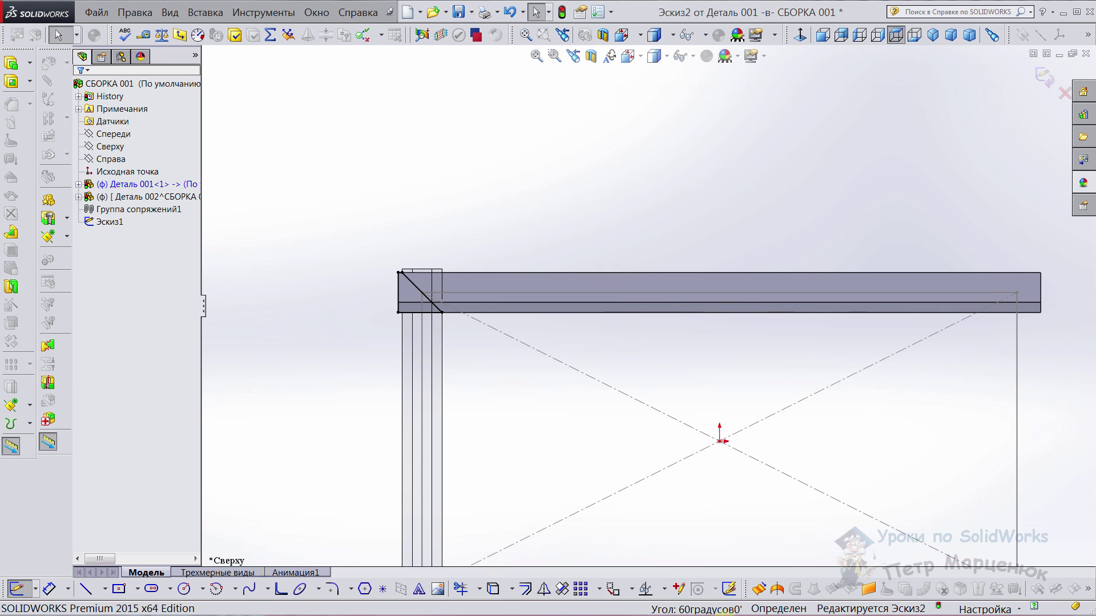
- Draw a vertical centerline up from the origin and mirror the miter profile across it
left_click(96, 588)
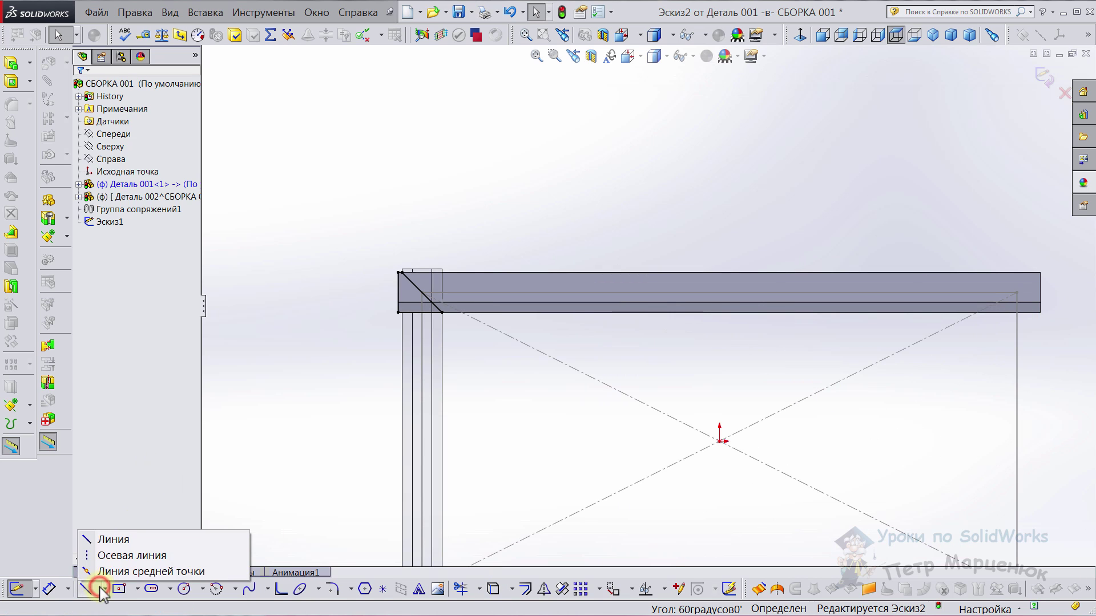
left_click(109, 557)
left_click(720, 441)
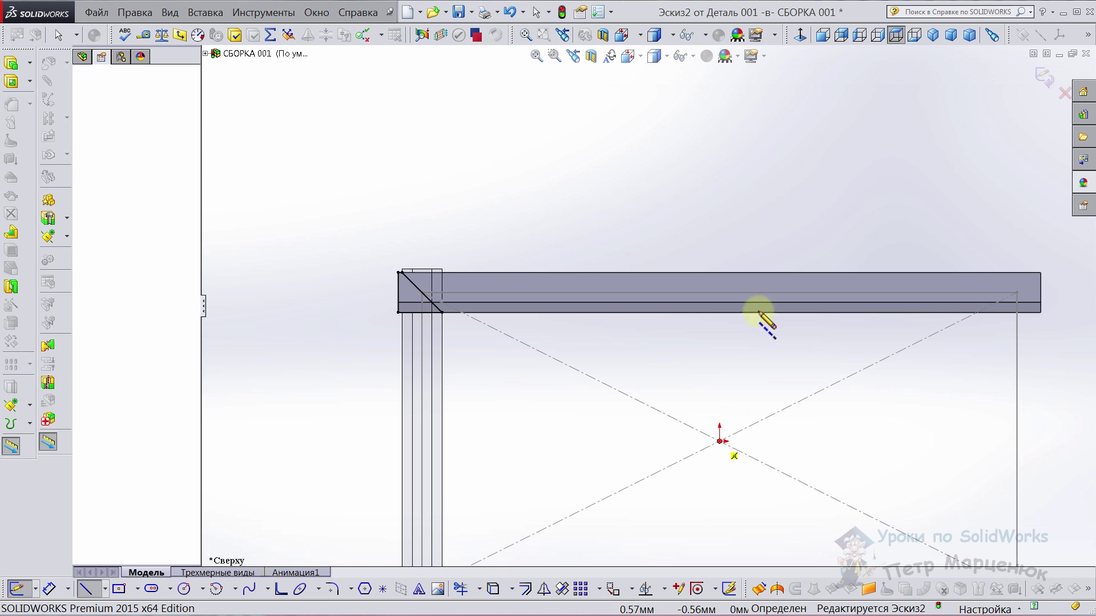
left_click(720, 211)
key("Escape")
left_click_drag(335, 154, 771, 501)
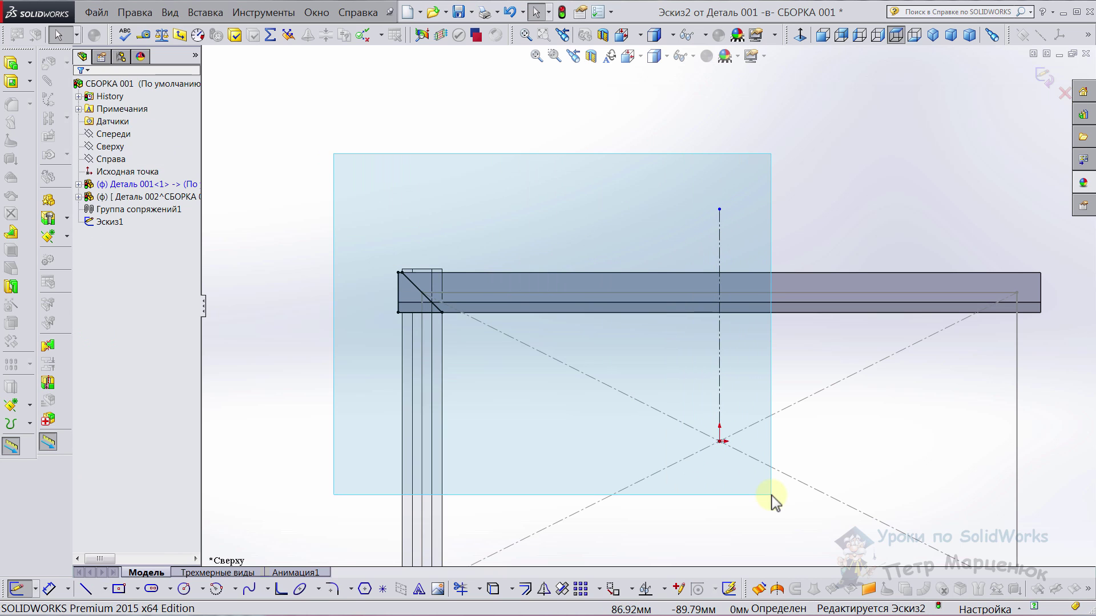
left_click(544, 593)
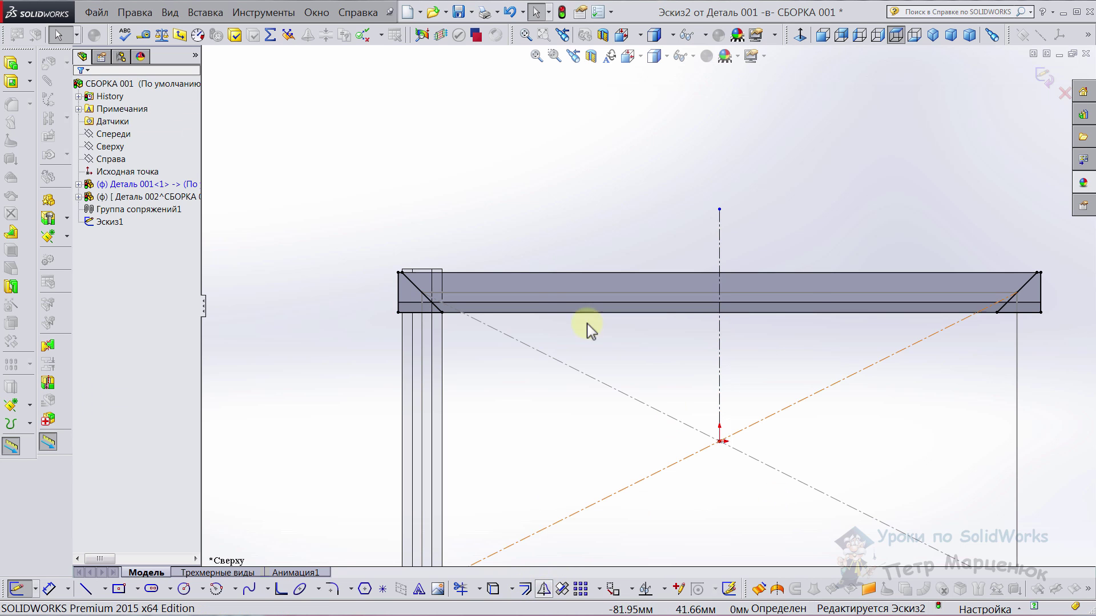
mouse_move(534, 291)
middle_mouse_down()
mouse_move(494, 47)
mouse_move(455, 88)
mouse_move(479, 183)
mouse_move(485, 149)
middle_mouse_up()
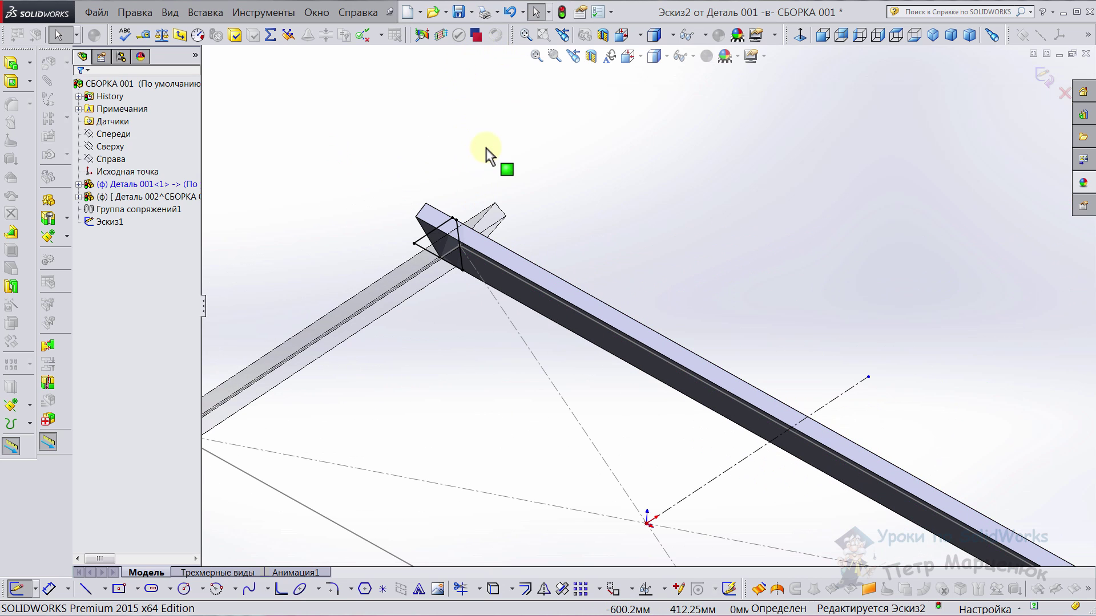
- Extrude-cut Эскиз2 Through All – Both directions to miter both ends of Деталь 001
left_click(12, 84)
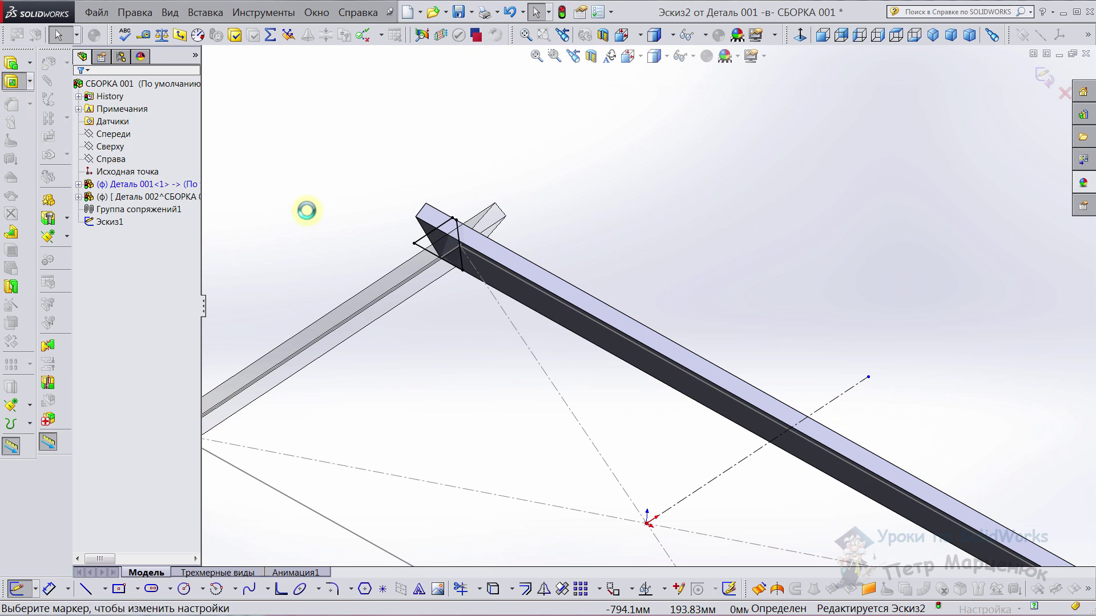
left_click(121, 163)
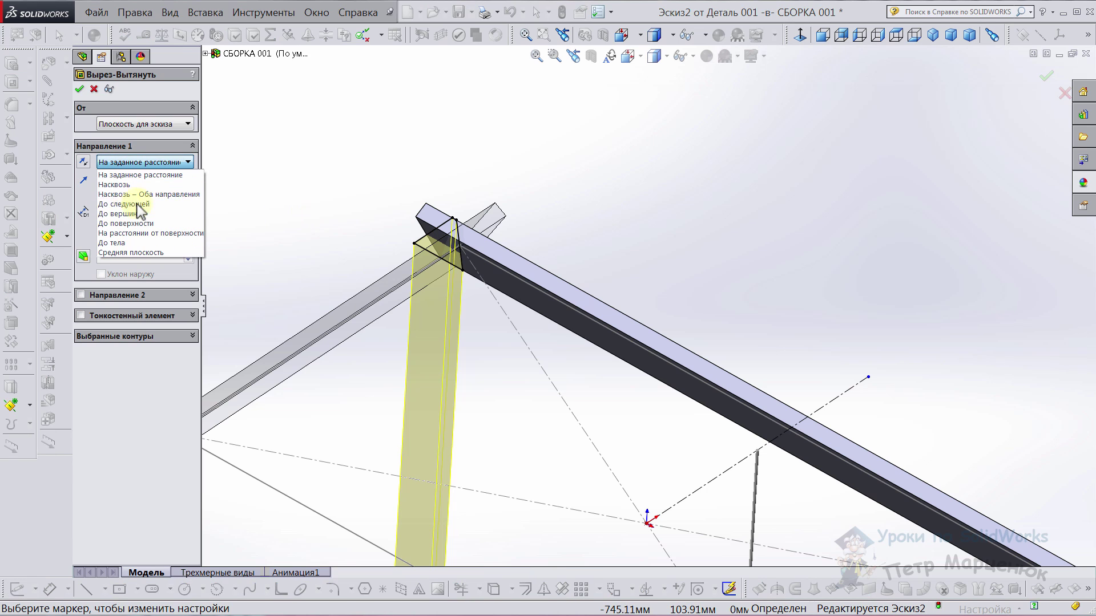
left_click(176, 194)
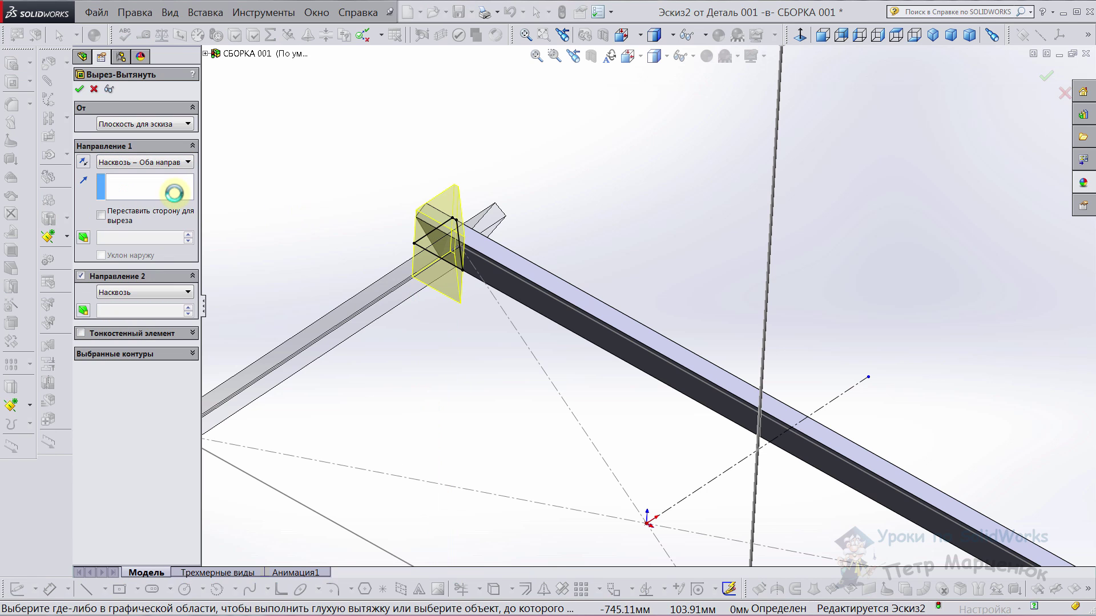
left_click(79, 89)
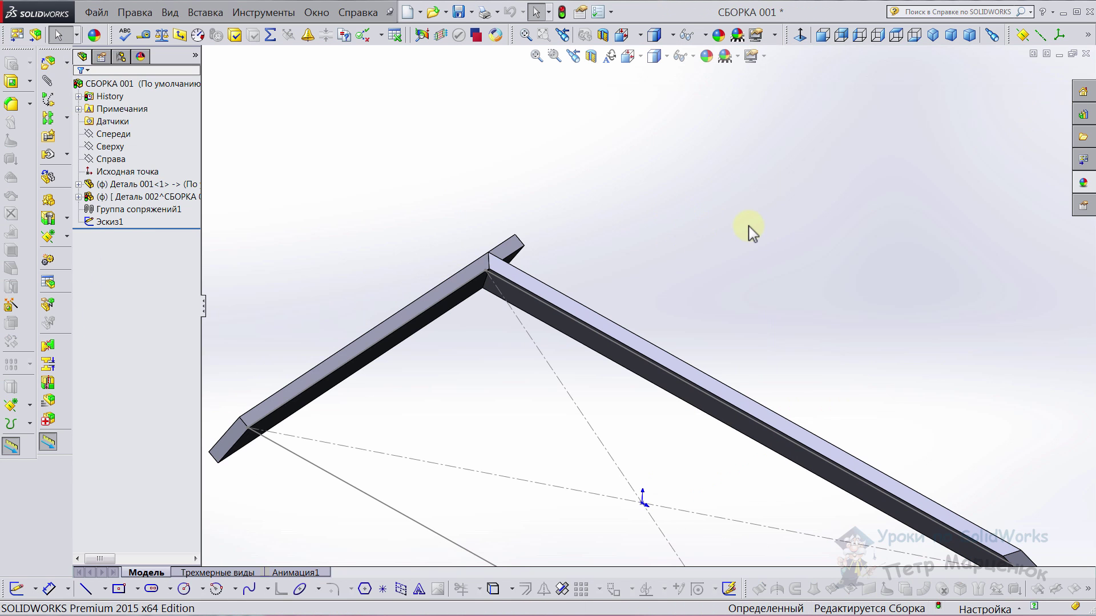
- Edit Деталь 002 in place within СБОРКА 001 and switch to the Top view
scroll(514, 262, "down", 3)
scroll(502, 254, "down", 3)
mouse_move(589, 297)
middle_mouse_down()
mouse_move(693, 369)
mouse_move(800, 418)
mouse_move(553, 392)
mouse_move(492, 406)
mouse_move(404, 472)
mouse_move(553, 394)
mouse_move(522, 430)
mouse_move(537, 409)
mouse_move(429, 223)
middle_mouse_up()
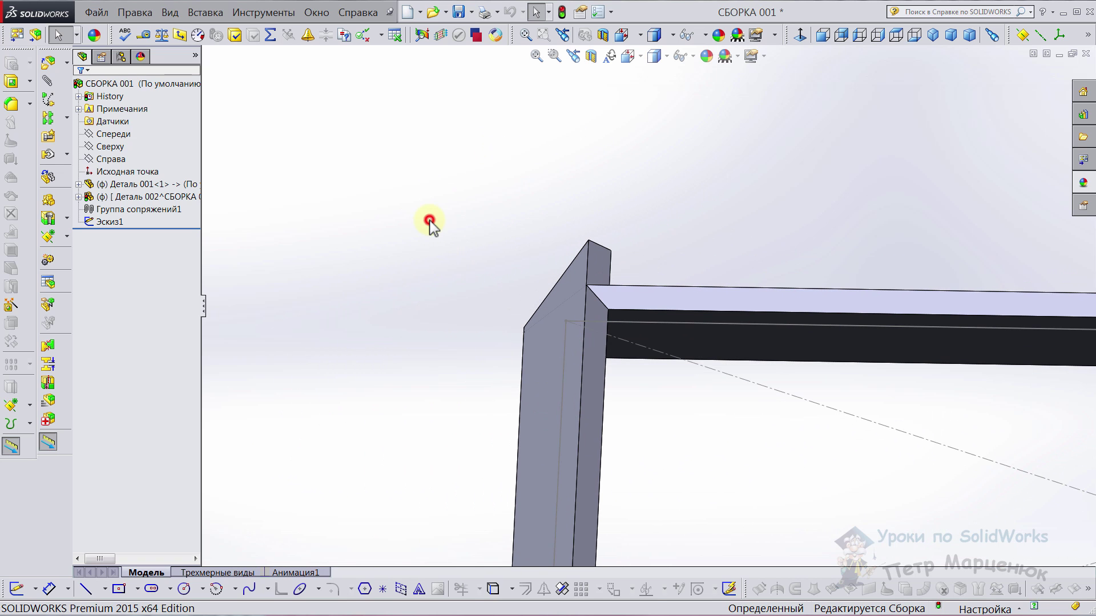
left_click(136, 199)
right_click(136, 208)
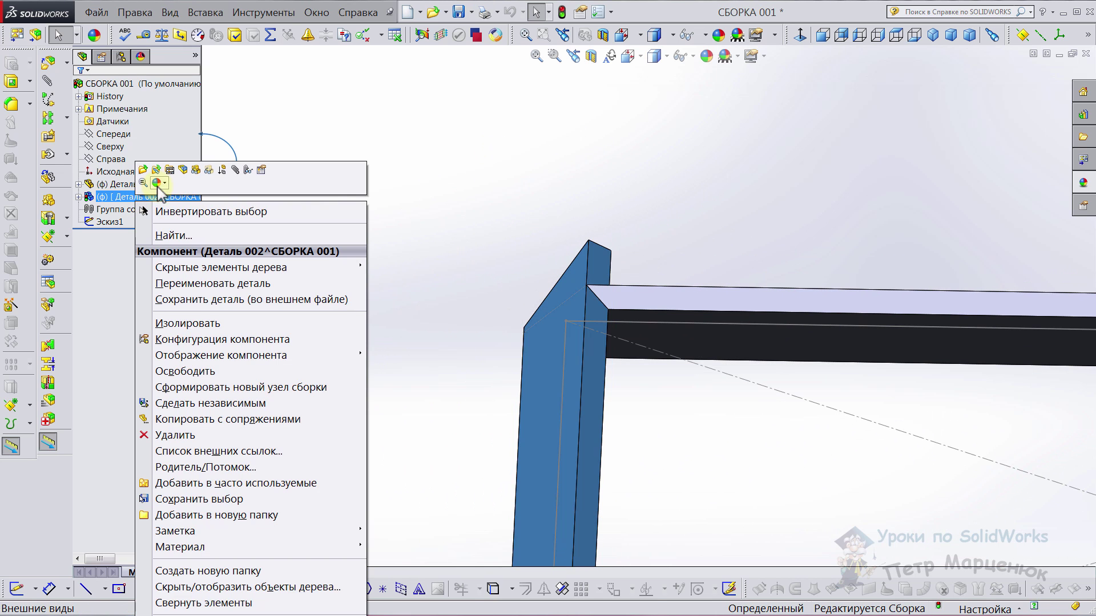
left_click(153, 177)
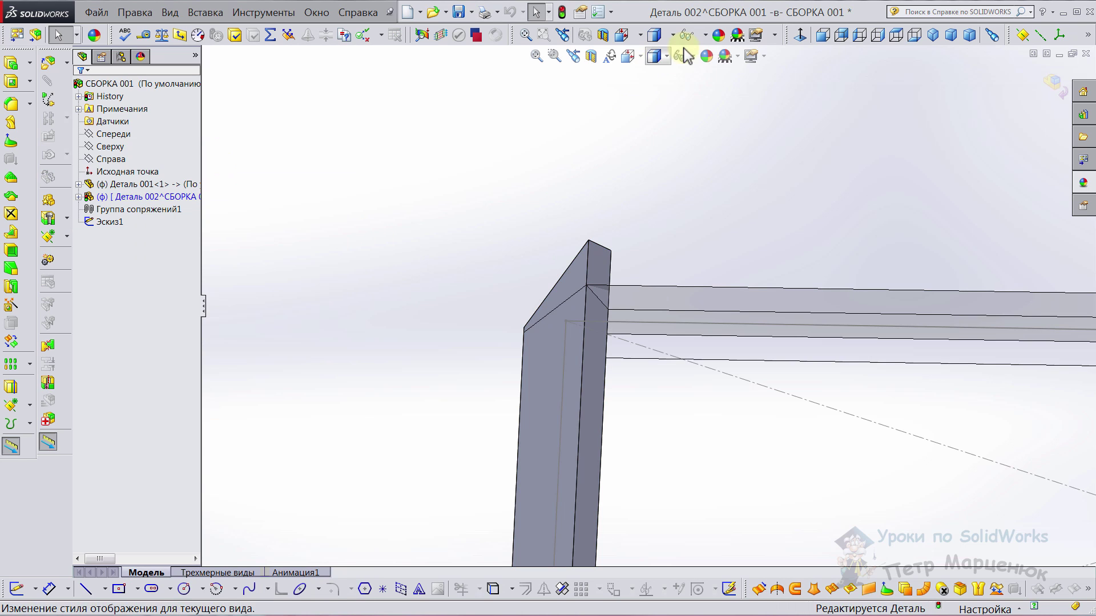
left_click(894, 36)
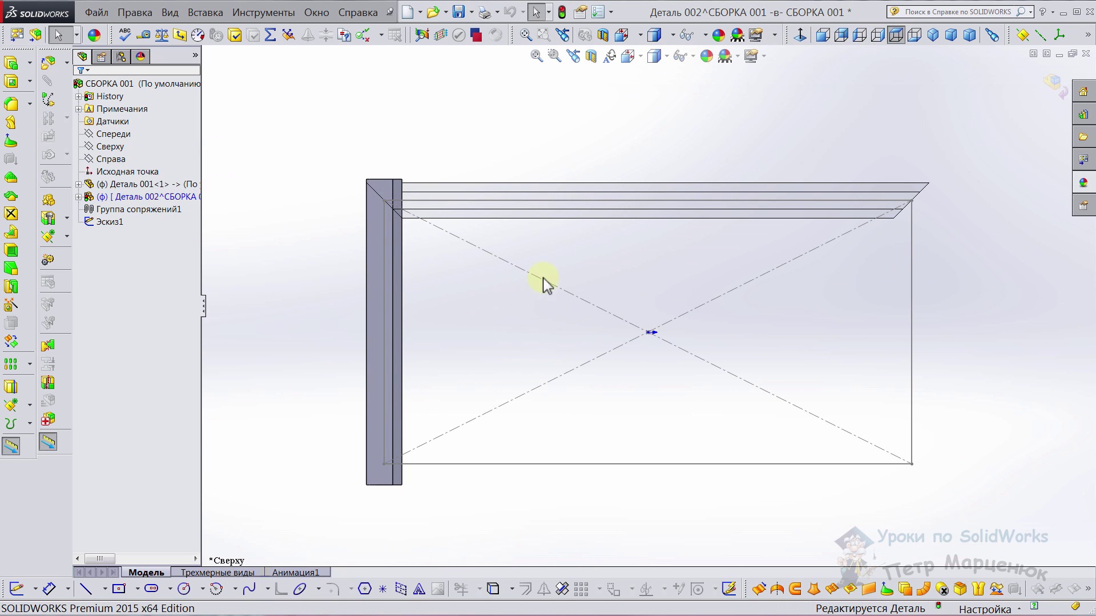
- Start a sketch on the Top plane and draw a diagonal across the vertical bar's upper corner
right_click(110, 150)
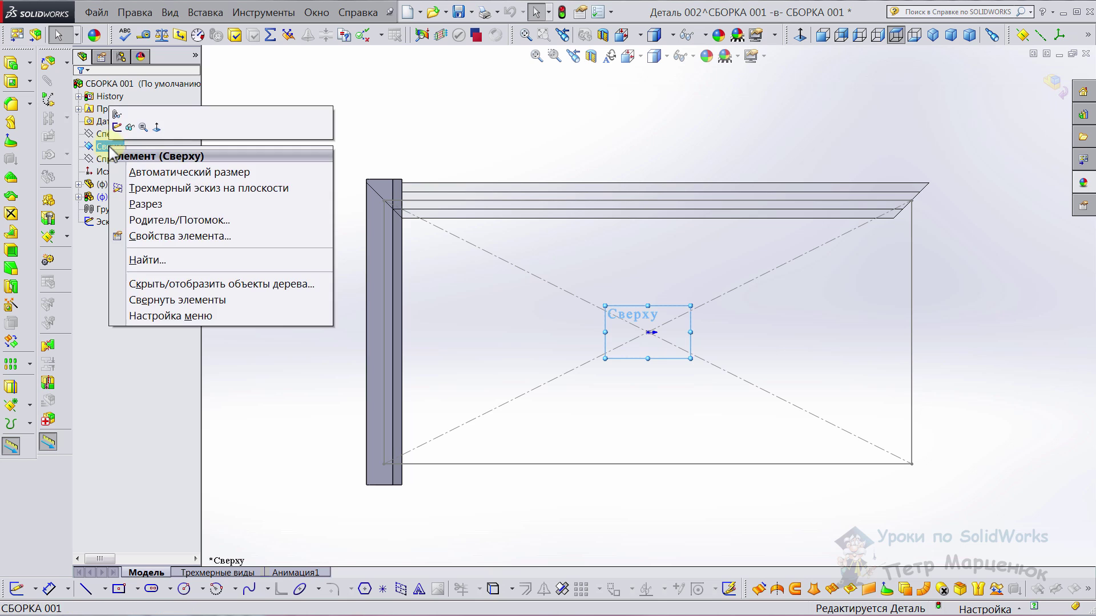
left_click(84, 116)
scroll(482, 243, "down", 3)
scroll(482, 242, "down", 3)
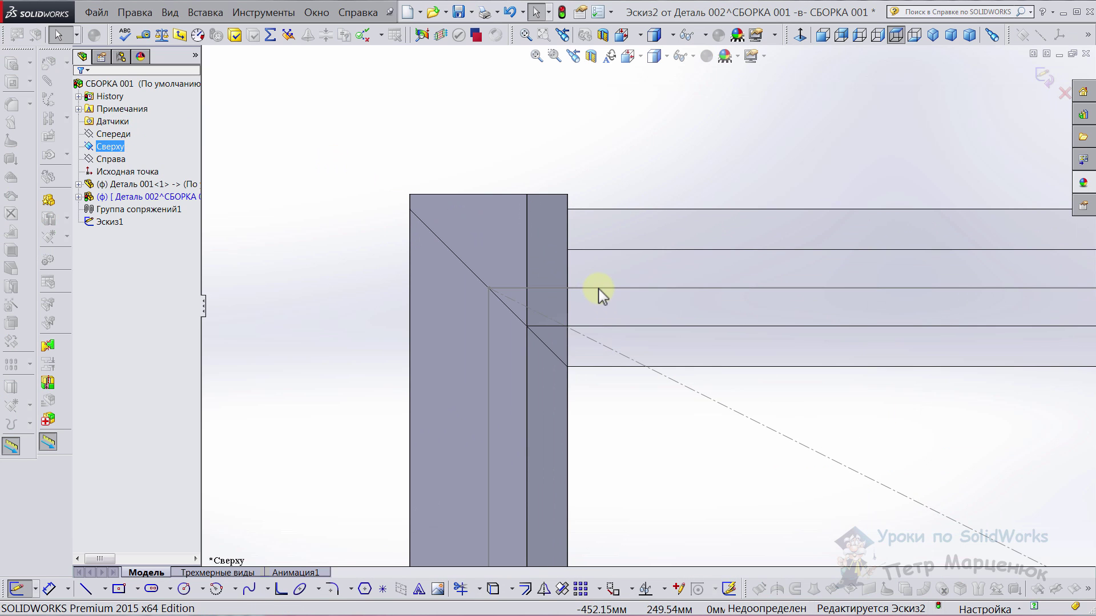
left_click(343, 222)
left_click(612, 466)
key("Escape")
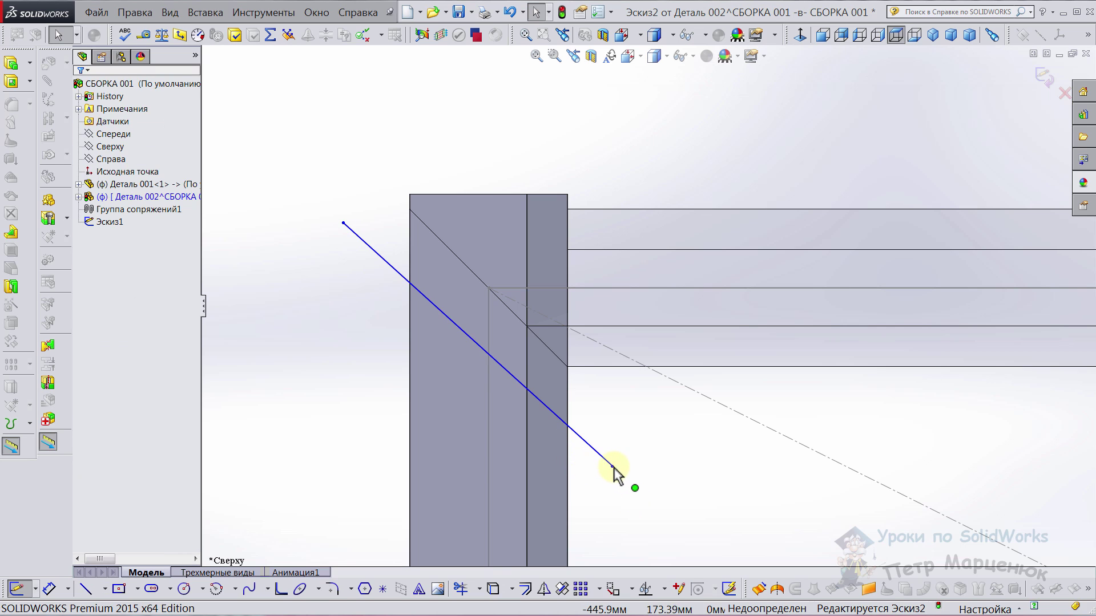
- Pin the diagonal's lower endpoint to the bar's inner corner with Coincident relations
left_click(612, 466)
left_click(567, 476, "ctrl")
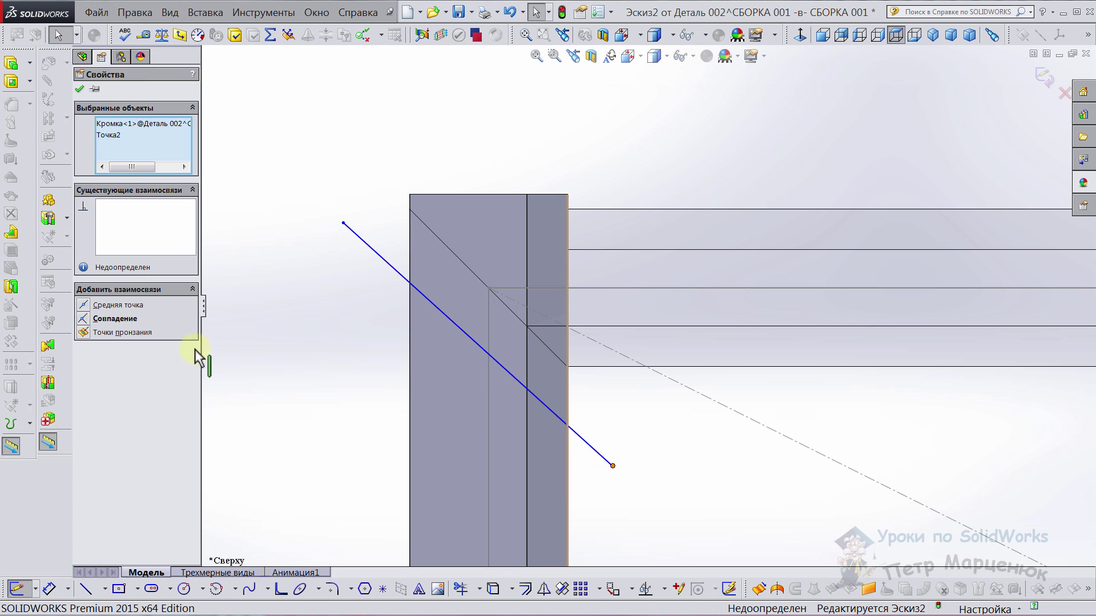
left_click(87, 318)
left_click(568, 466)
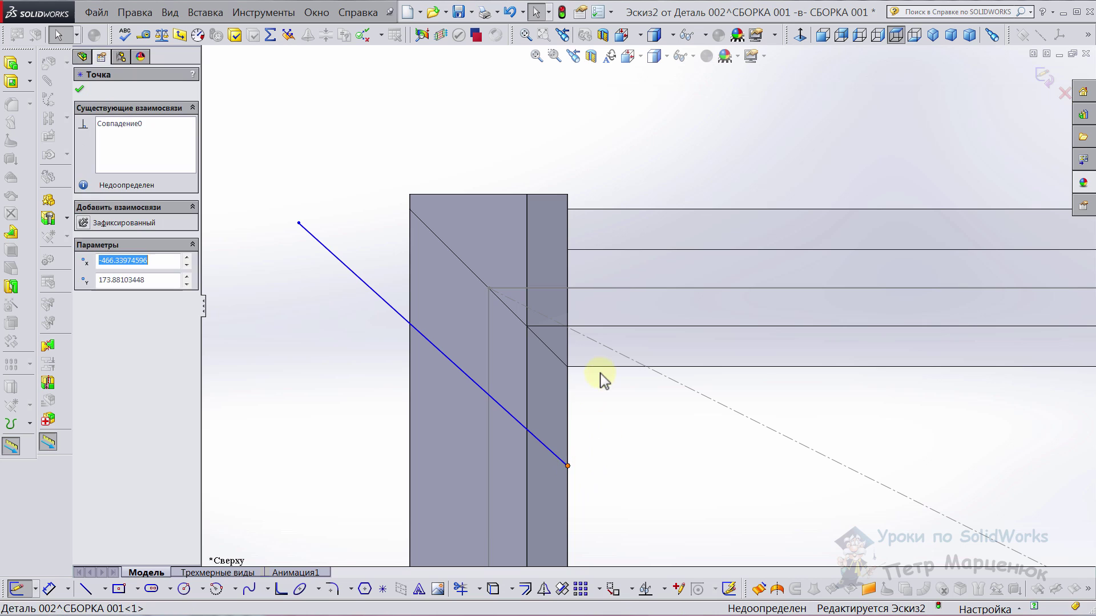
left_click(607, 367, "ctrl")
left_click(86, 319)
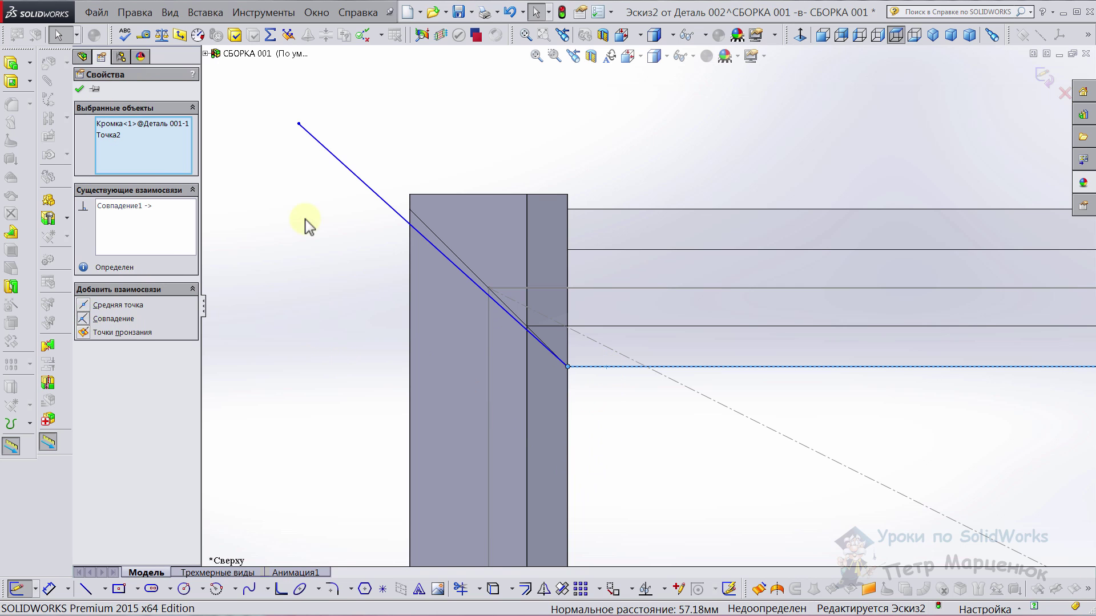
left_click(306, 222)
- Pin the diagonal's upper endpoint to the bar's outer vertical edge and top edge
left_click(299, 123)
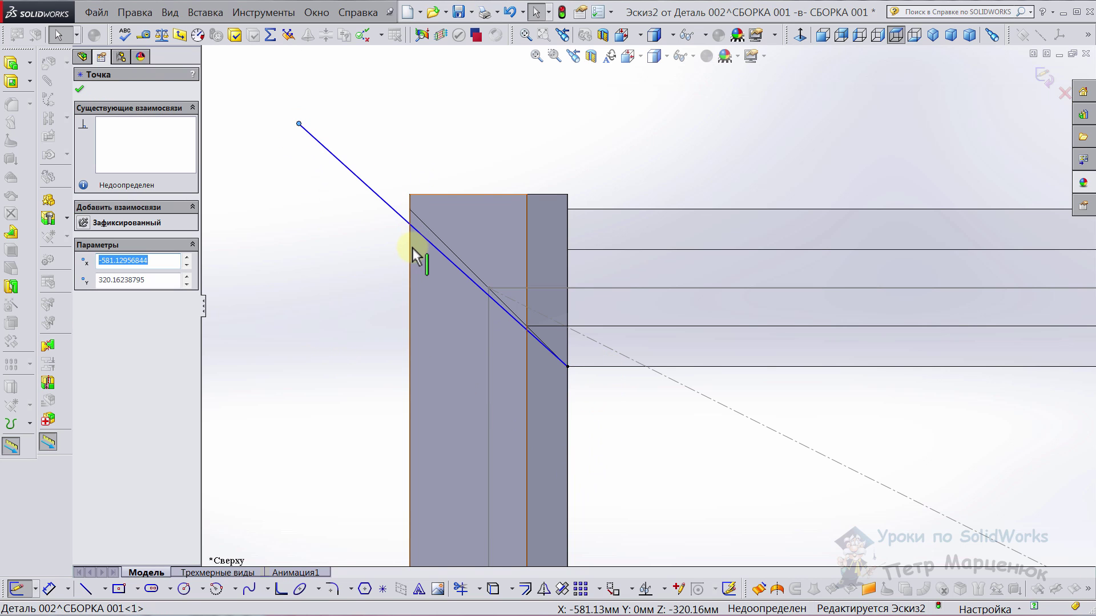
left_click(410, 255, "ctrl")
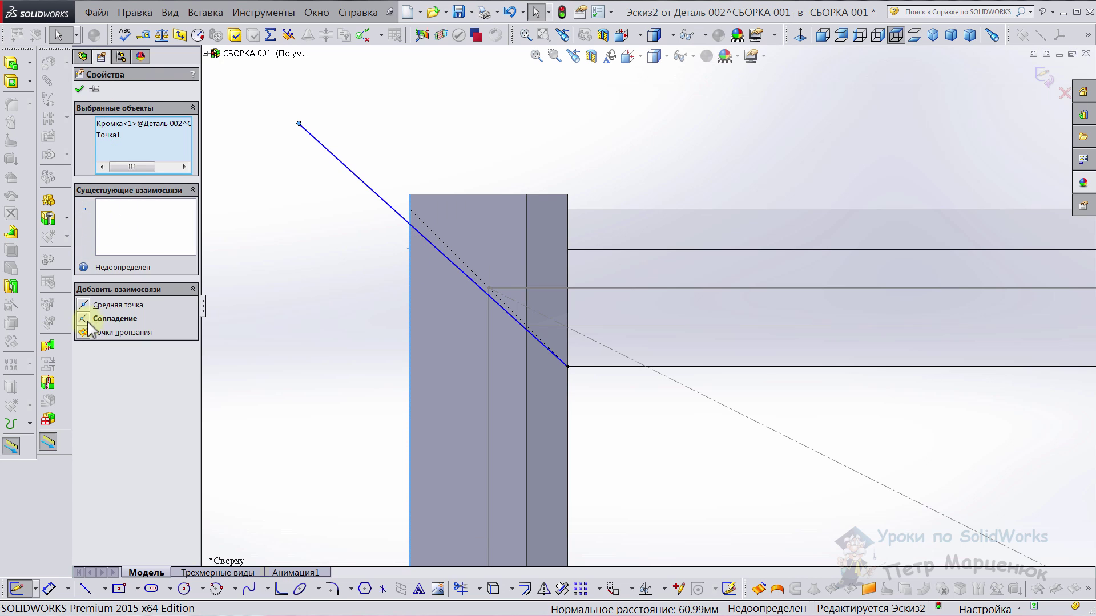
left_click(87, 319)
left_click(325, 228)
left_click(409, 123)
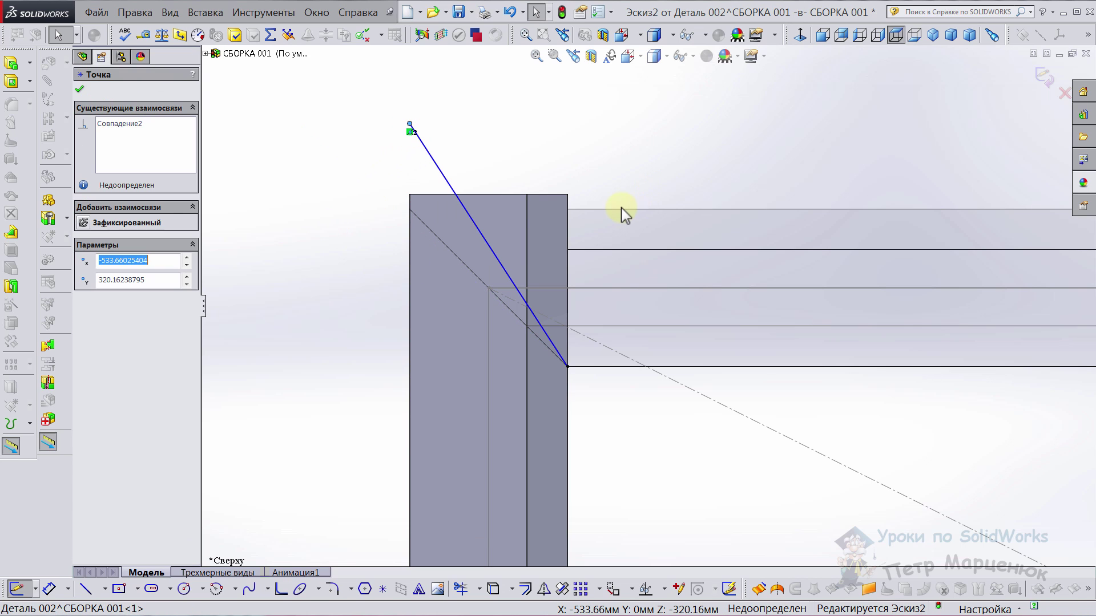
left_click(622, 210, "ctrl")
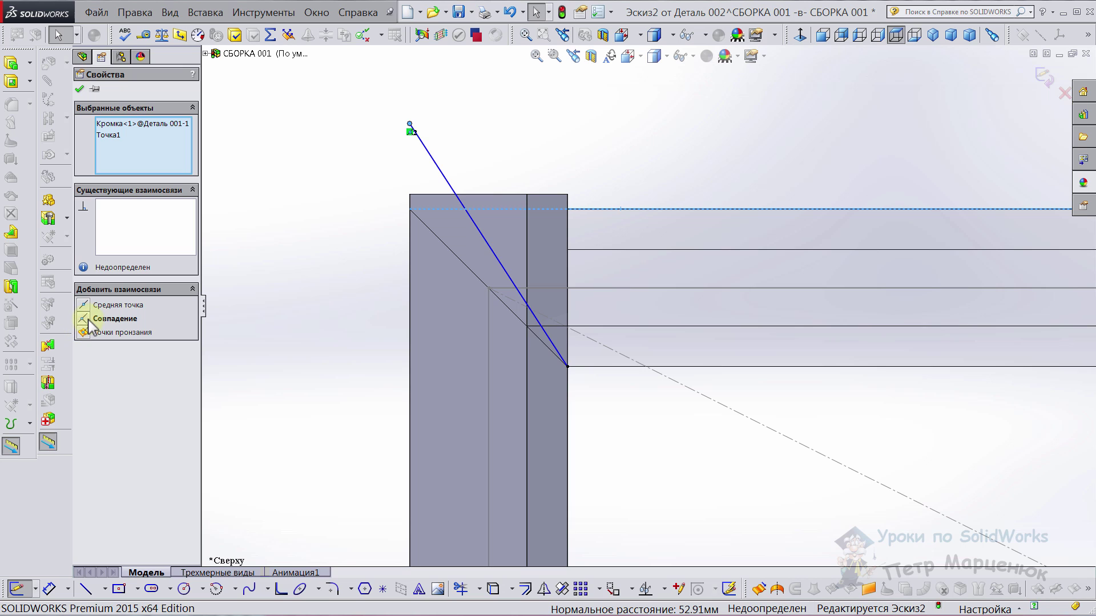
left_click(89, 320)
left_click(317, 248)
scroll(605, 400, "up", 2)
scroll(642, 377, "down", 1)
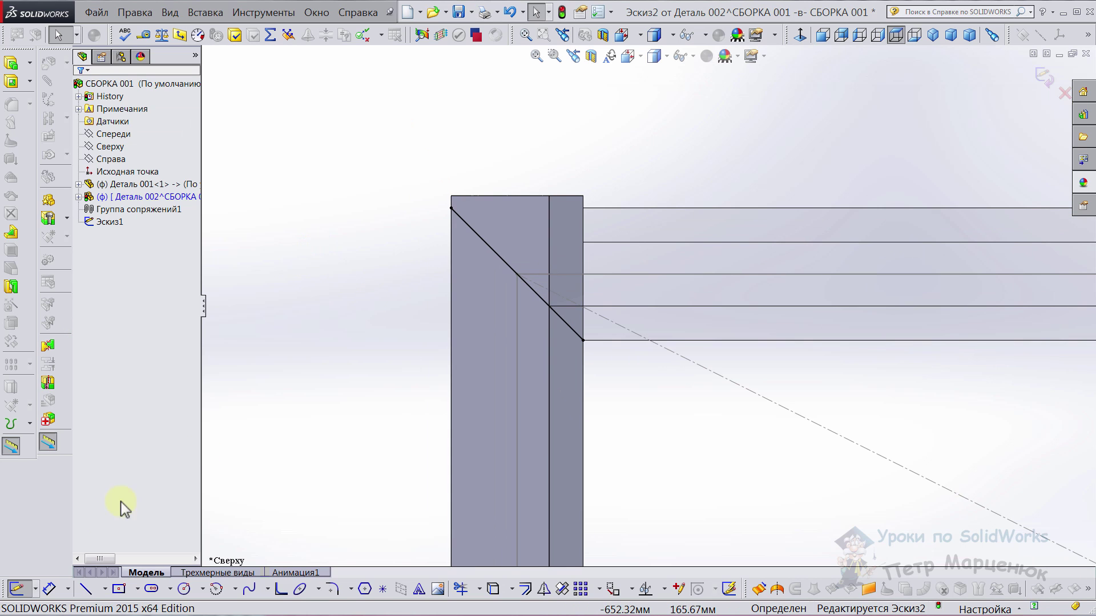
- Draw three lines closing the cut outline above the bar's end
left_click(86, 591)
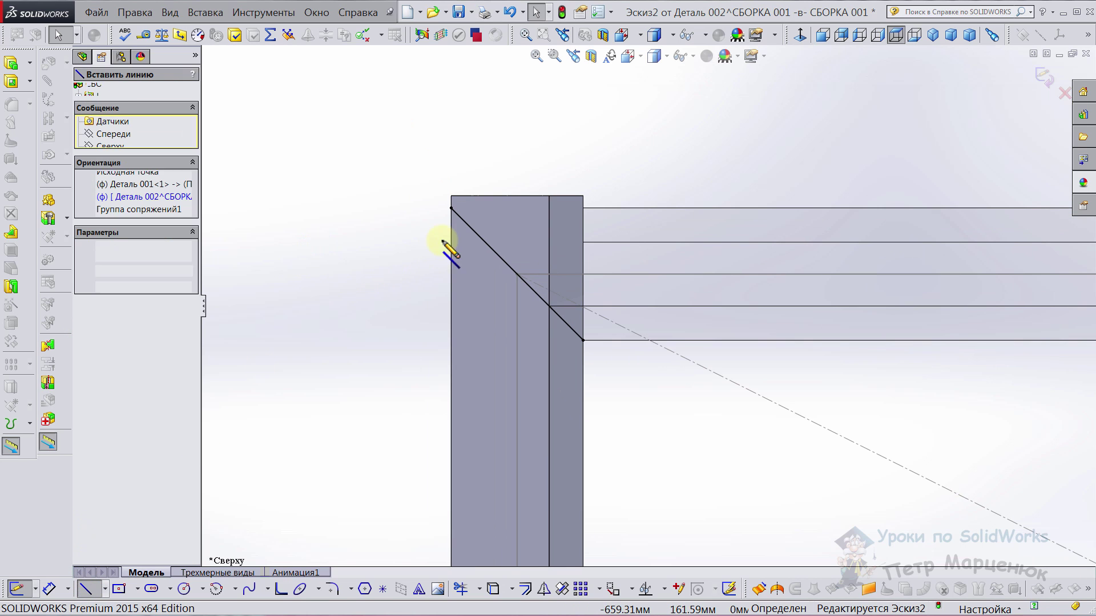
left_click(451, 207)
left_click(451, 141)
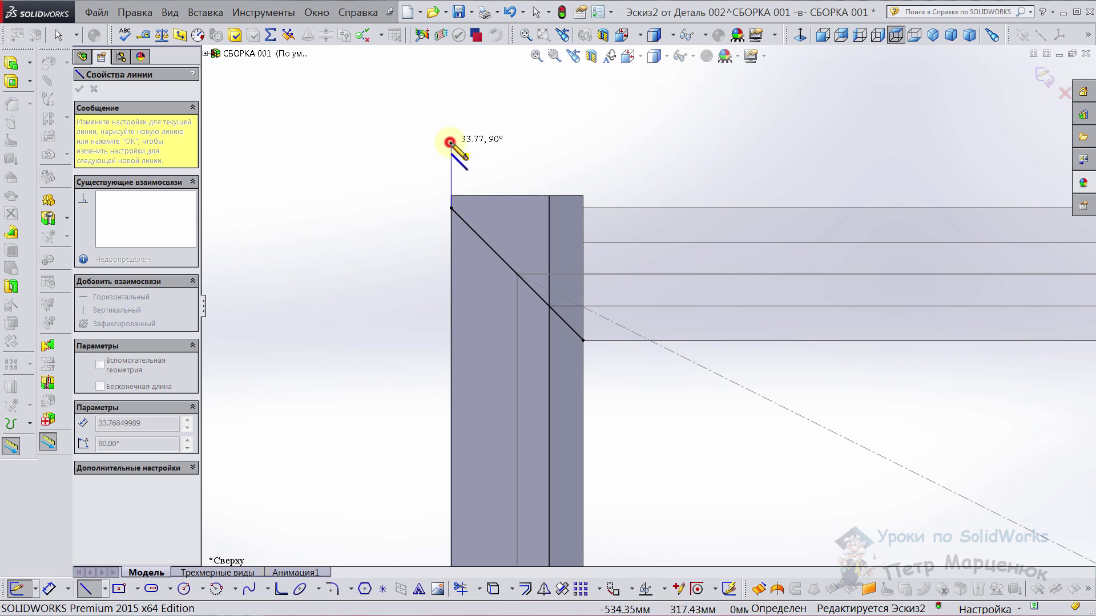
left_click(607, 143)
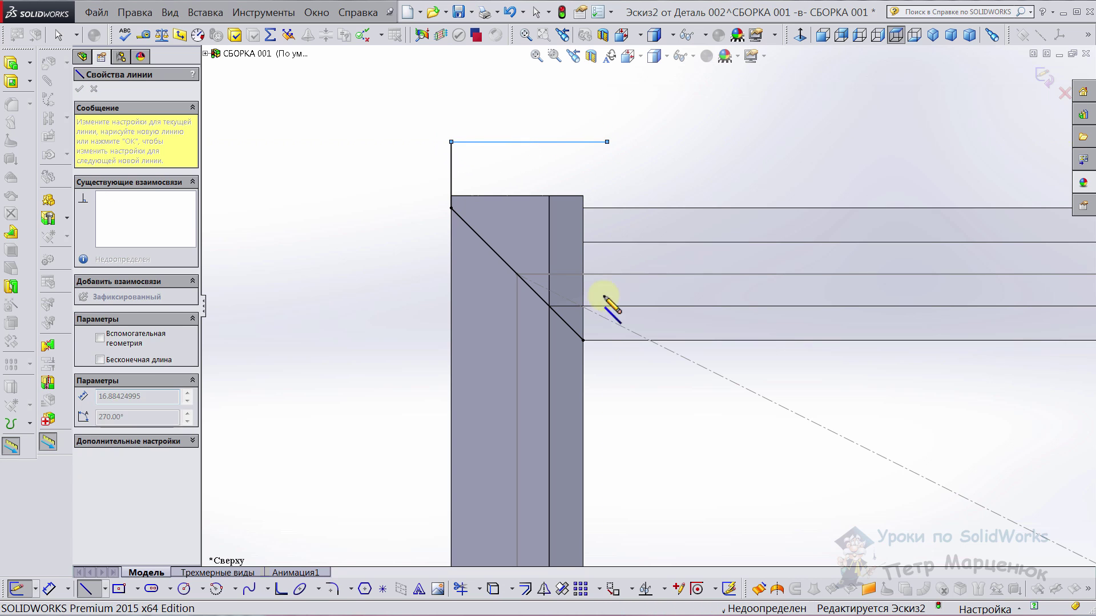
left_click(584, 341)
key("Escape")
- Make the closing line vertical and the top line collinear with the bar's top edge
left_click(601, 197)
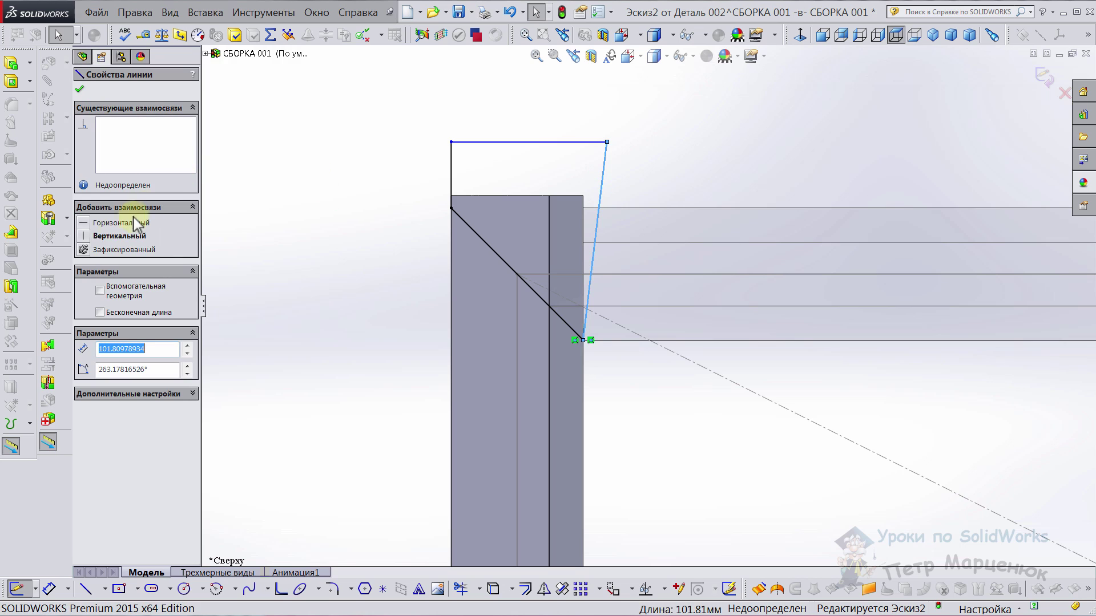
left_click(85, 236)
left_click(344, 242)
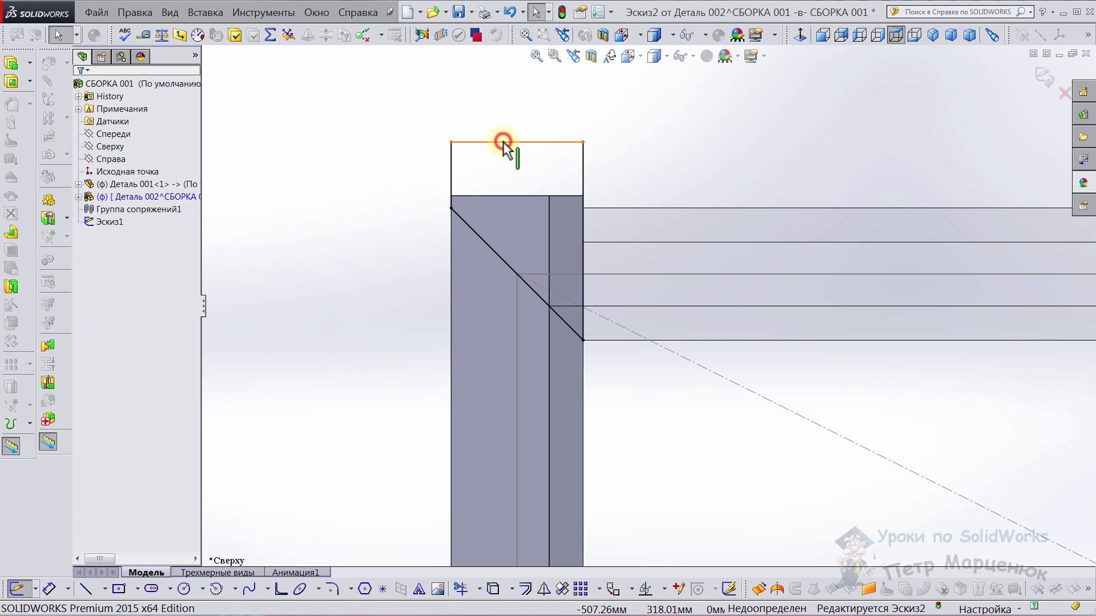
left_click(503, 143)
left_click(494, 197, "ctrl")
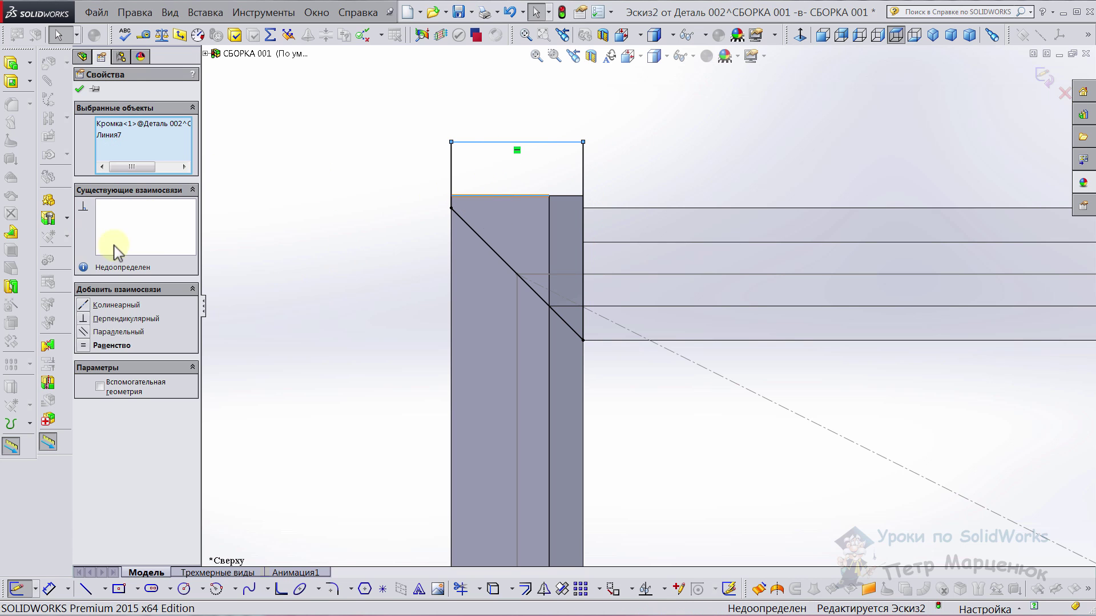
left_click(87, 307)
left_click(244, 301)
scroll(765, 403, "up", 3)
- Draw a horizontal centreline from the origin and mirror the cut outline onto the bar's lower end
scroll(768, 405, "up", 3)
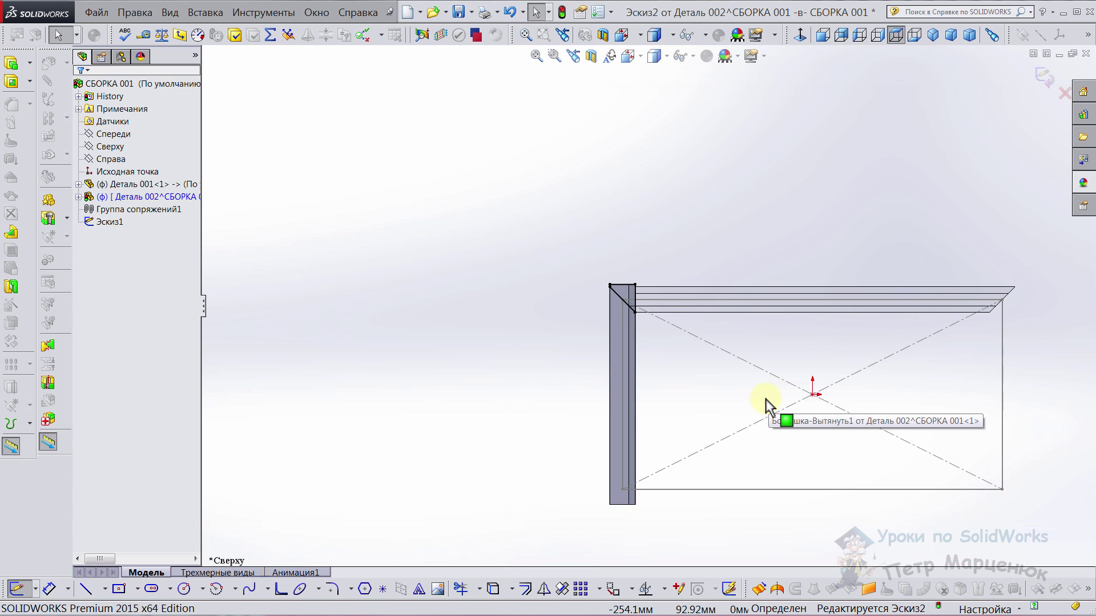
scroll(765, 403, "down", 2)
left_click(105, 589)
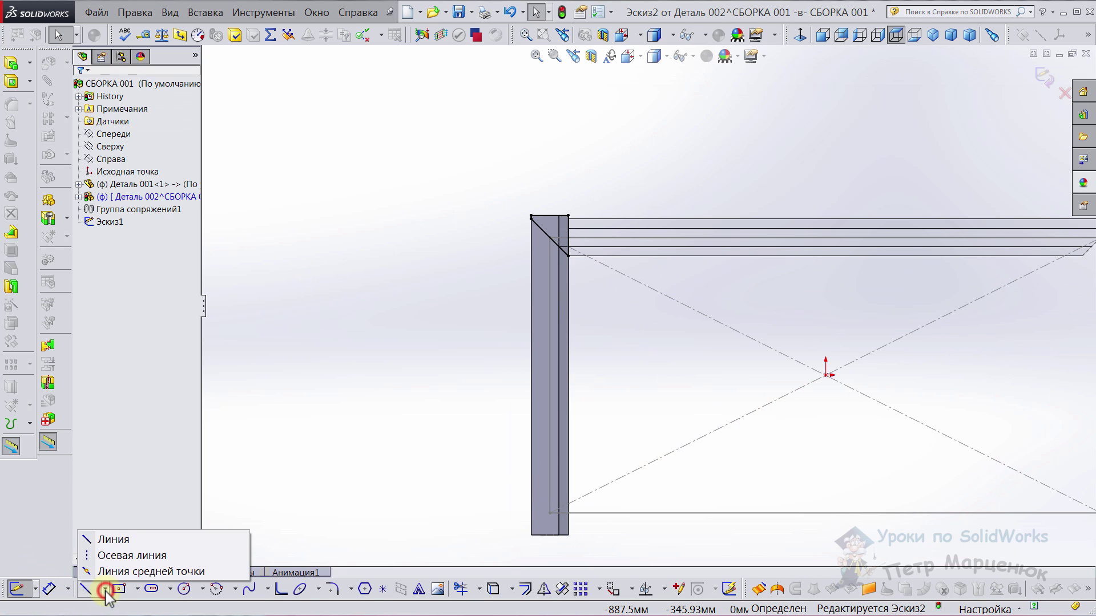
left_click(115, 553)
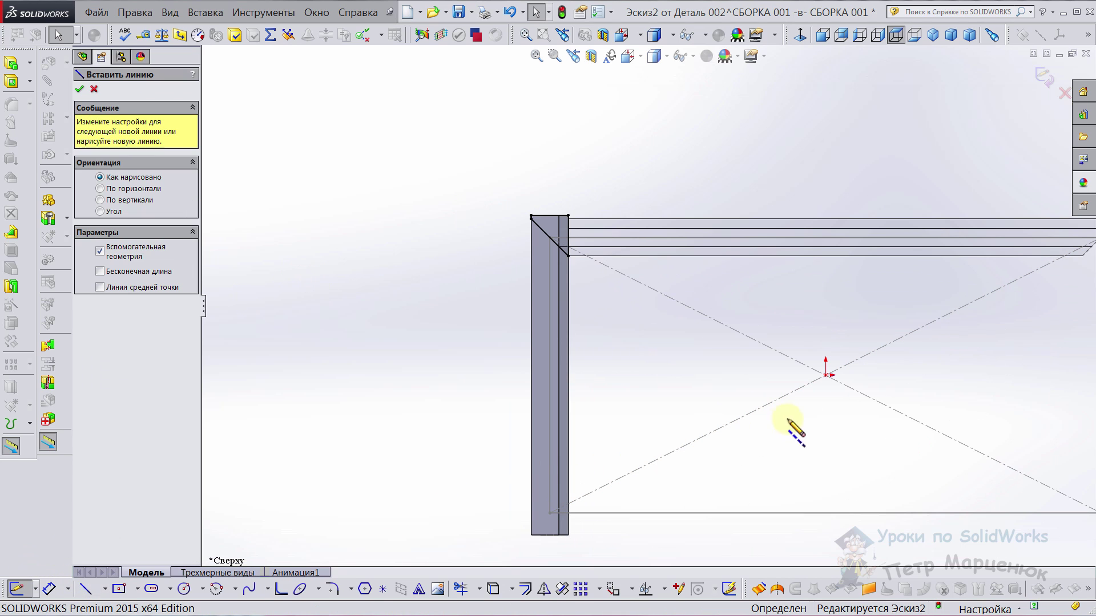
left_click(826, 375)
left_click(463, 375)
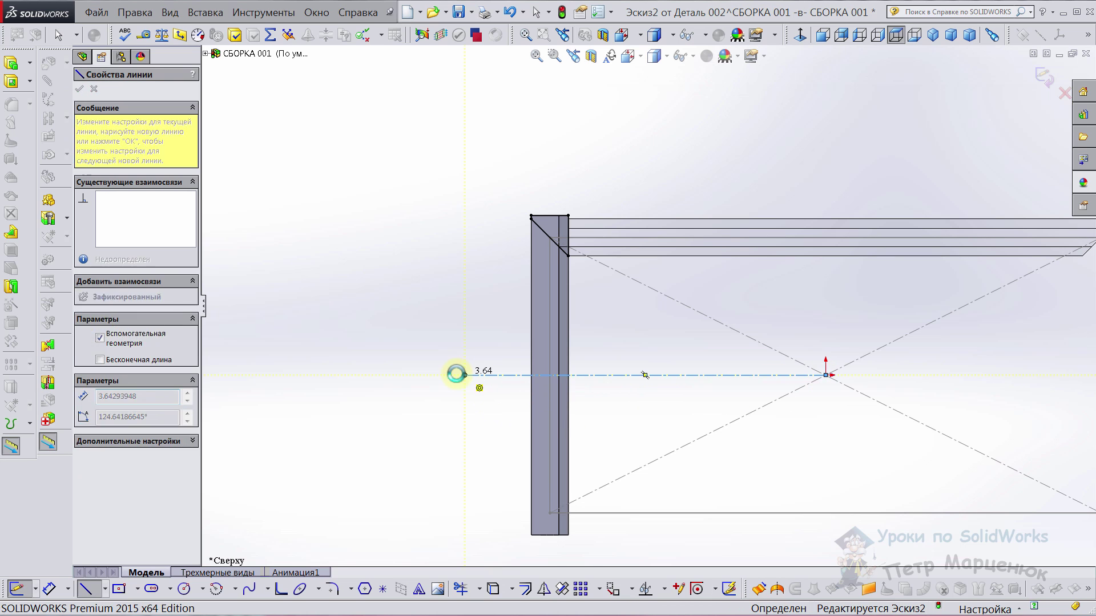
key("Escape")
left_click_drag(432, 189, 904, 447)
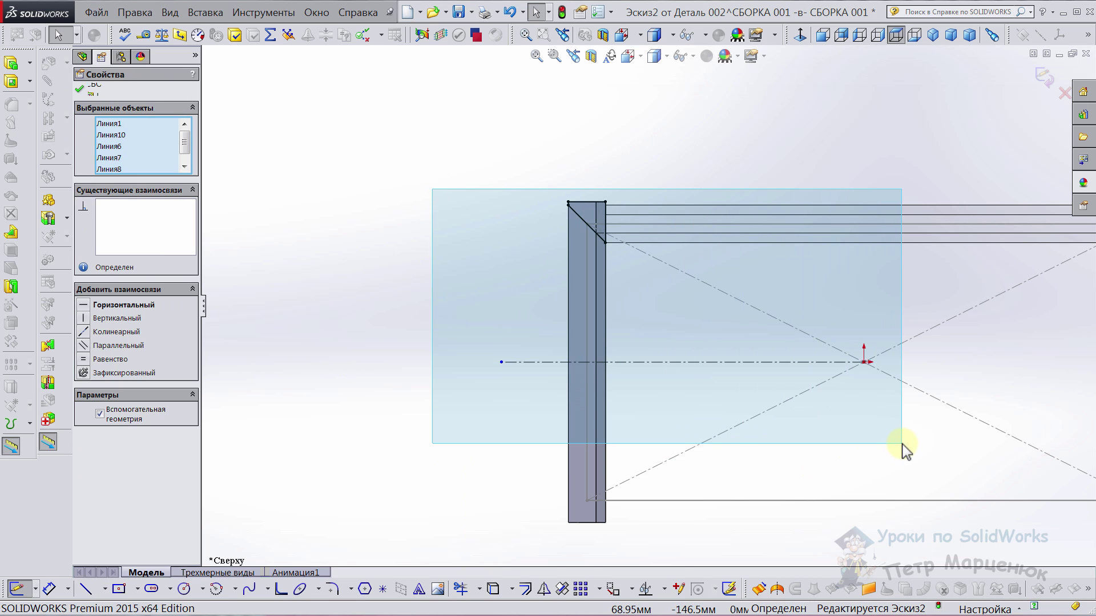
left_click(542, 590)
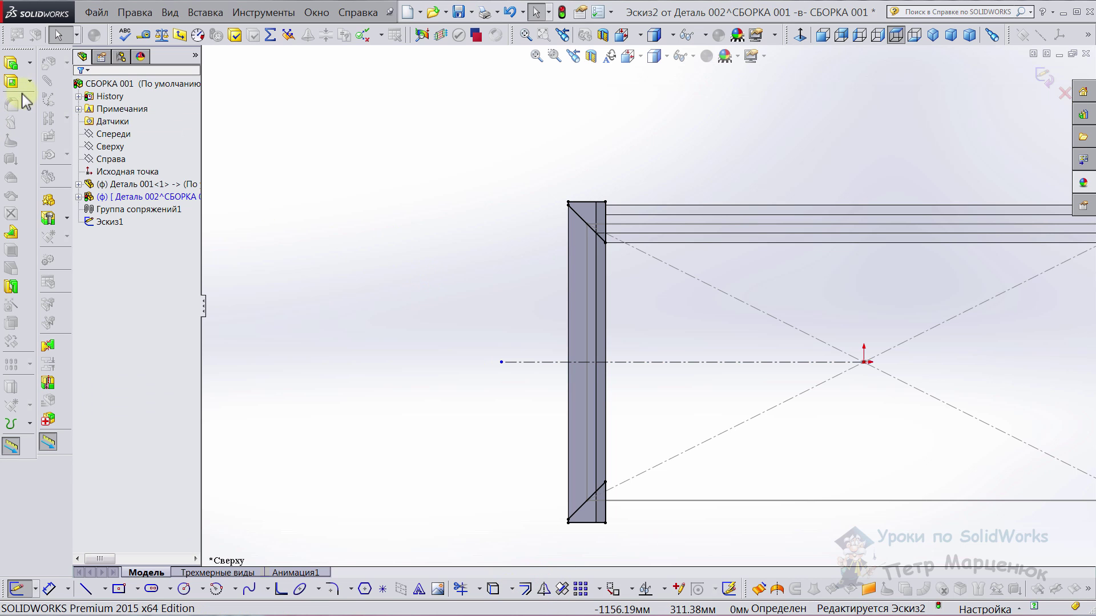
- Cut Through All – Both directions to miter Деталь 002, then exit part editing to СБОРКА 001
mouse_move(692, 406)
middle_mouse_down()
mouse_move(761, 247)
mouse_move(775, 238)
mouse_move(642, 269)
middle_mouse_up()
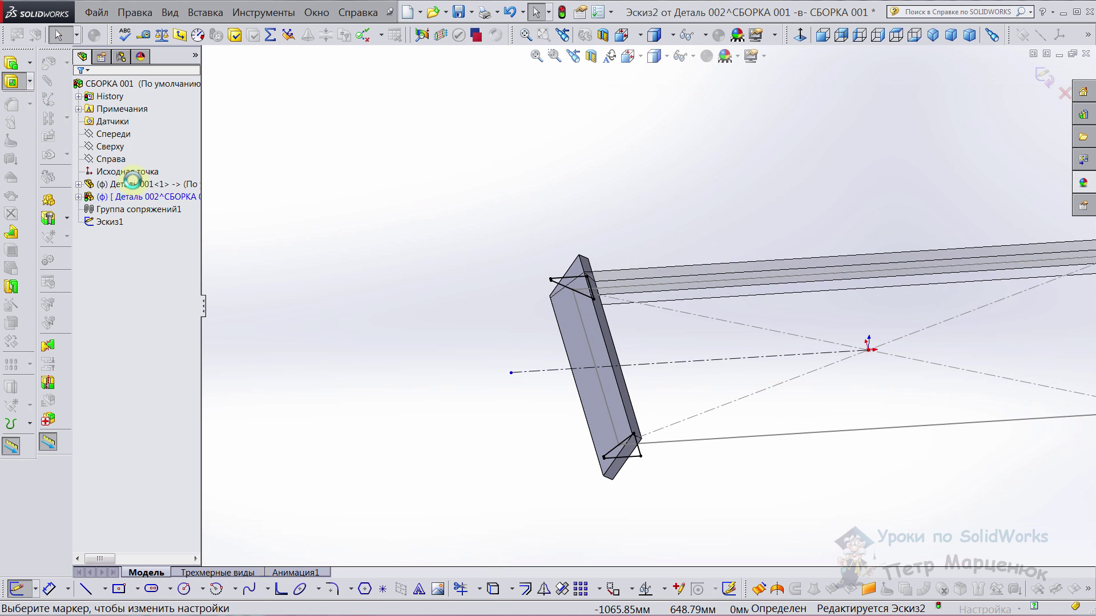
left_click(130, 163)
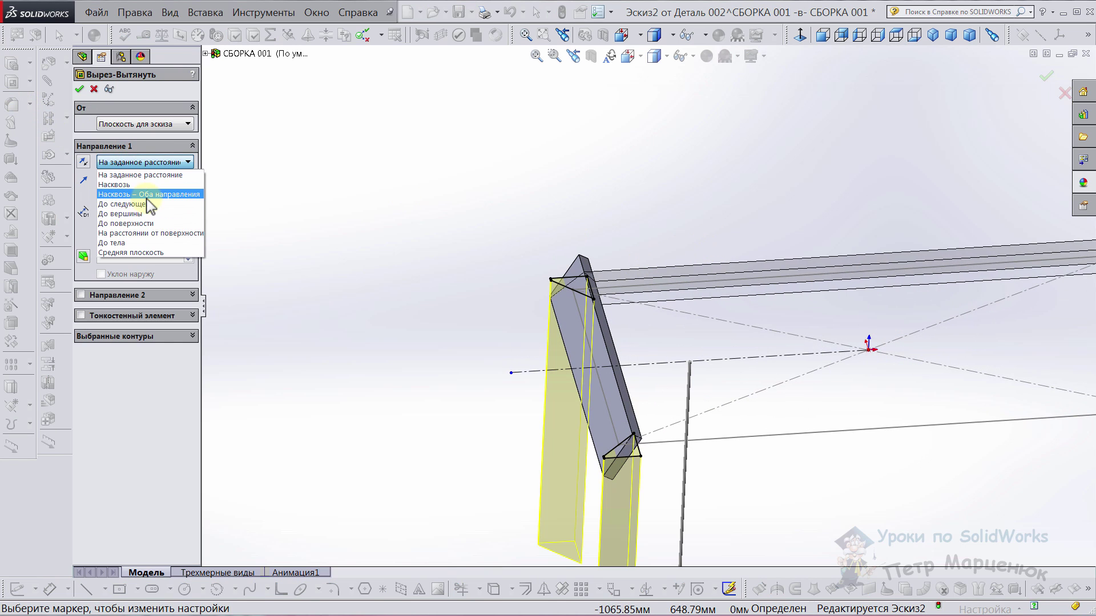
left_click(143, 193)
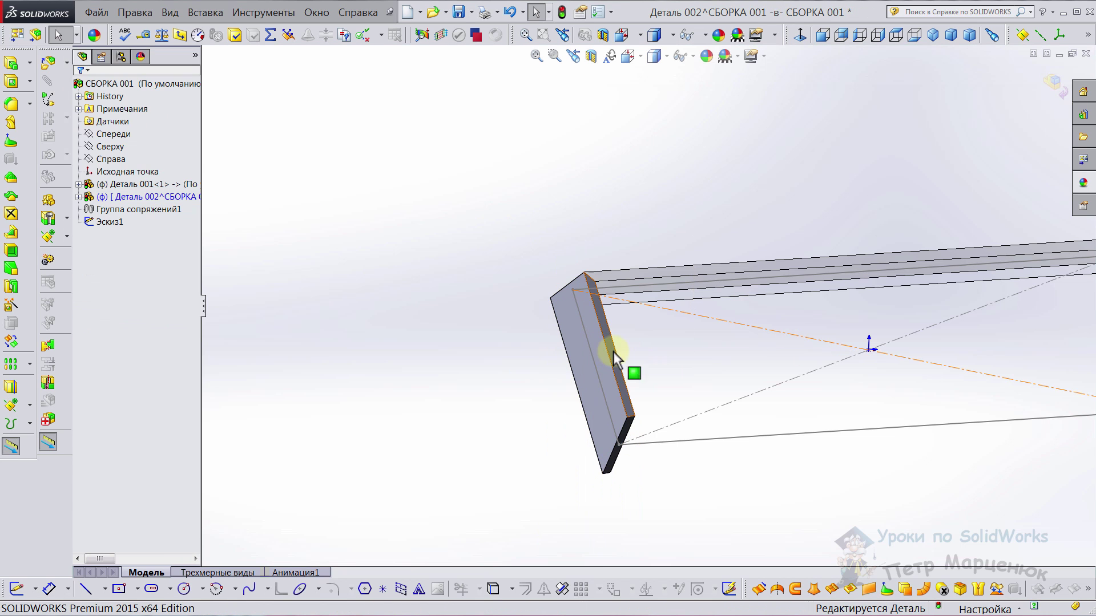
middle_click_drag(613, 359, 743, 308)
left_click(1065, 80)
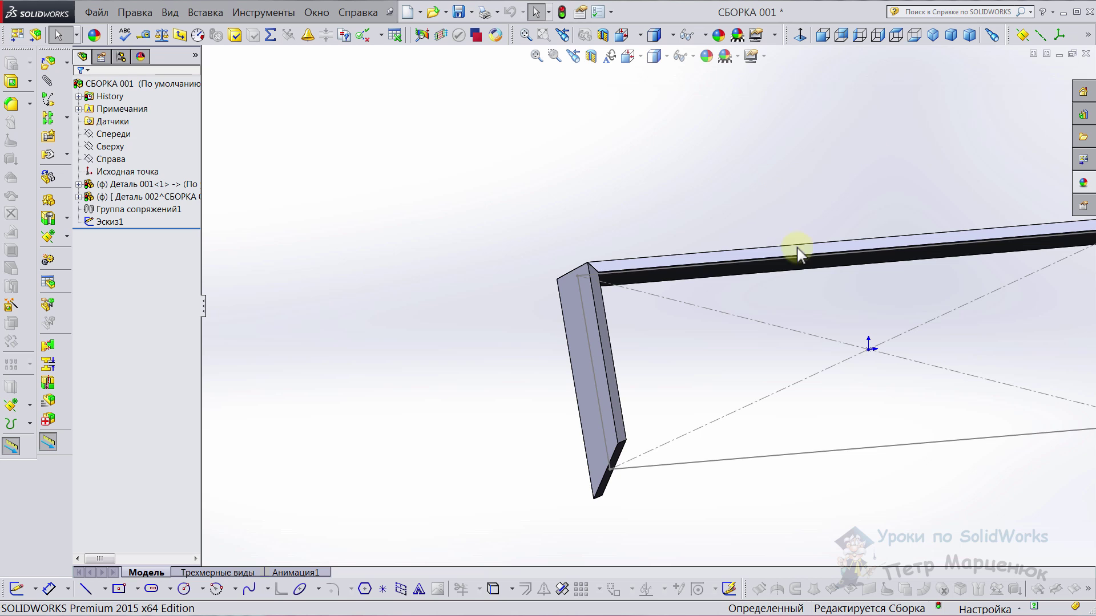
mouse_move(797, 252)
middle_mouse_down()
mouse_move(707, 271)
mouse_move(738, 435)
mouse_move(641, 178)
middle_mouse_up()
- Select the Справа plane and launch Insert > Component Pattern > Mirror Components
scroll(505, 247, "down", 3)
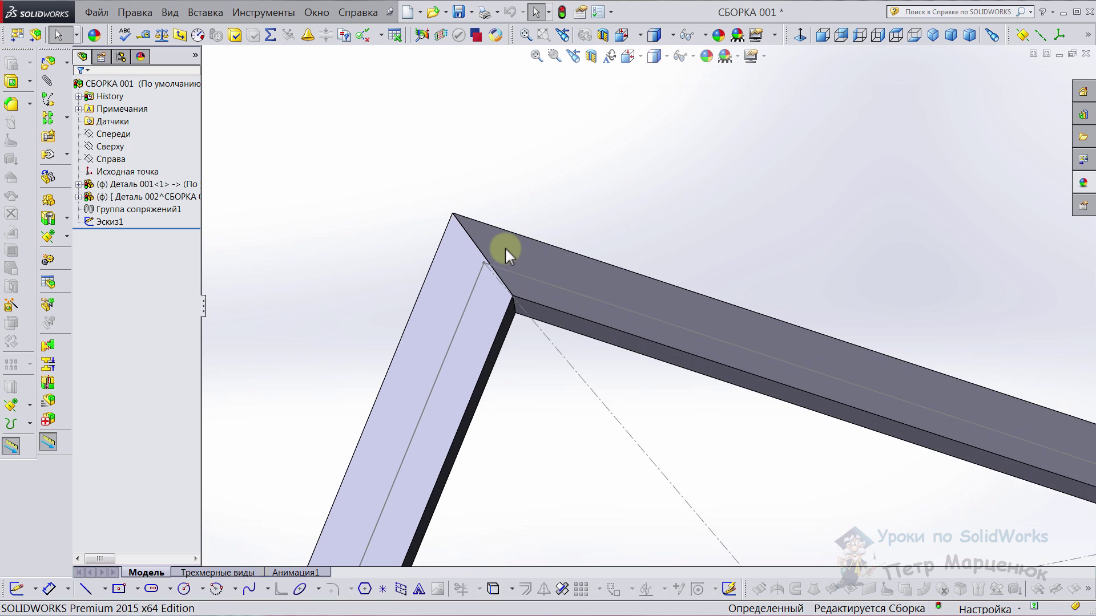
mouse_move(505, 247)
middle_mouse_down()
mouse_move(494, 356)
mouse_move(453, 227)
mouse_move(386, 188)
mouse_move(245, 177)
mouse_move(384, 215)
mouse_move(492, 220)
mouse_move(576, 342)
mouse_move(584, 465)
mouse_move(516, 335)
mouse_move(416, 289)
mouse_move(418, 359)
mouse_move(428, 343)
mouse_move(521, 323)
mouse_move(832, 420)
mouse_move(880, 329)
mouse_move(953, 404)
mouse_move(861, 311)
mouse_move(916, 416)
mouse_move(820, 409)
middle_mouse_up()
left_click(103, 159)
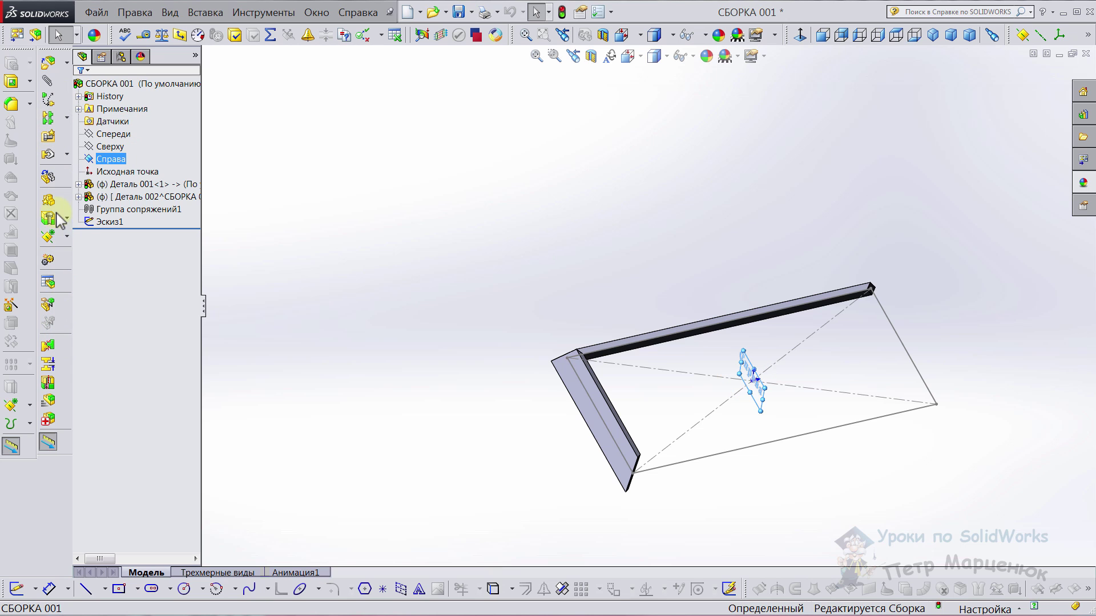
left_click(205, 13)
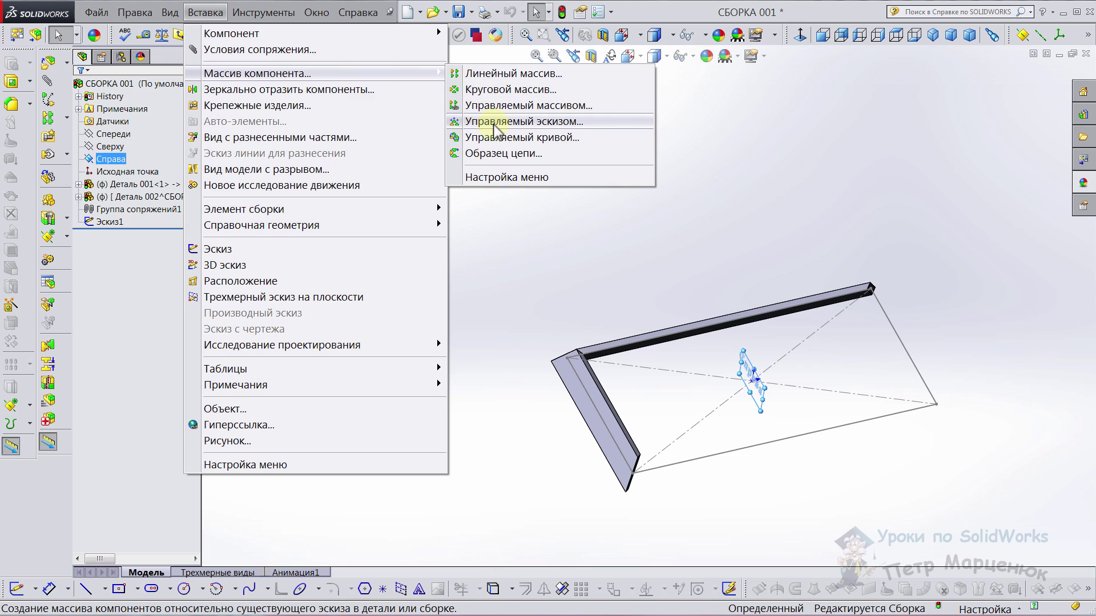
mouse_move(256, 74)
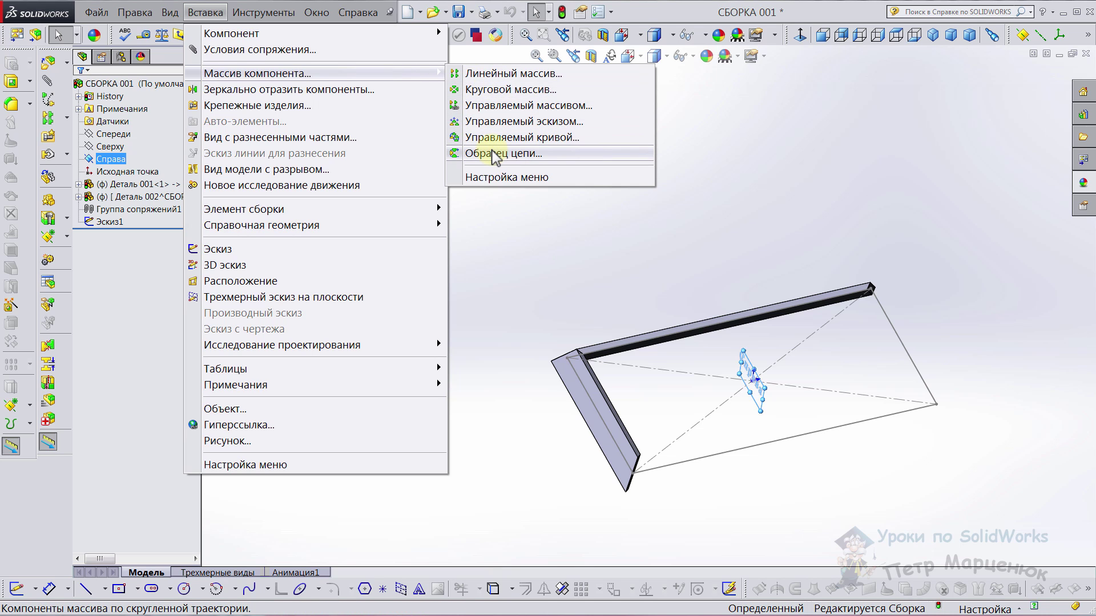
left_click(270, 91)
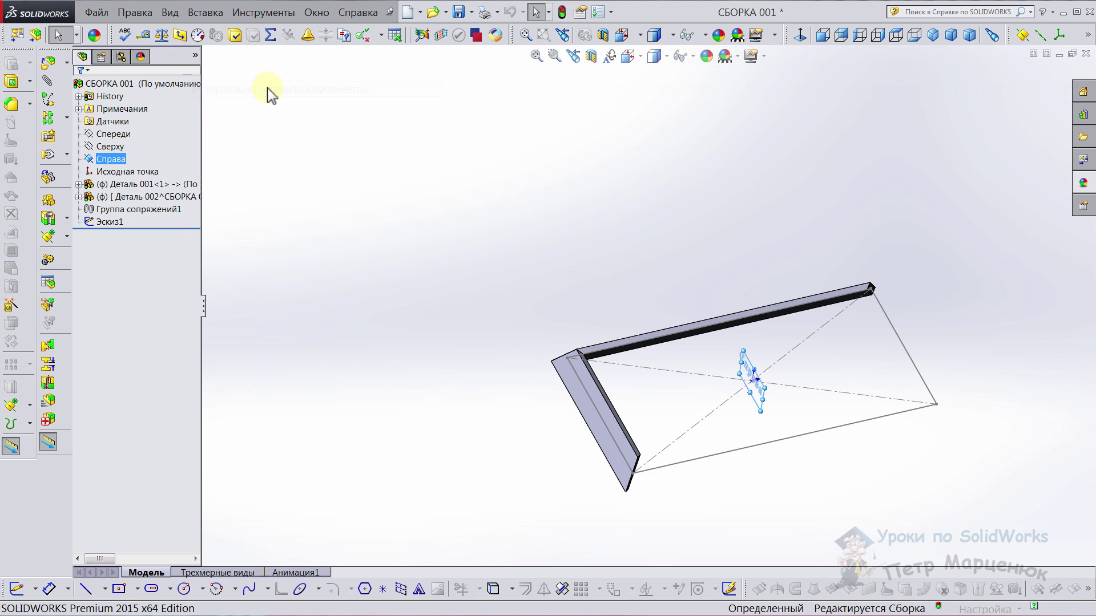
- Mirror Деталь 002 about the Справа plane to make the opposite side bar
left_click(576, 388)
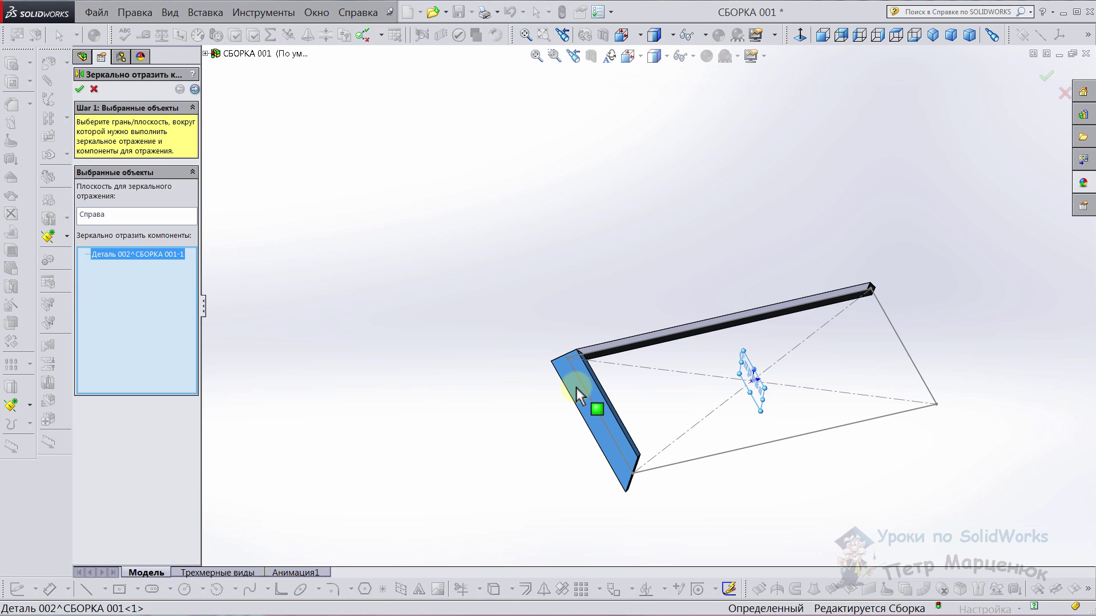
left_click(194, 89)
left_click(80, 87)
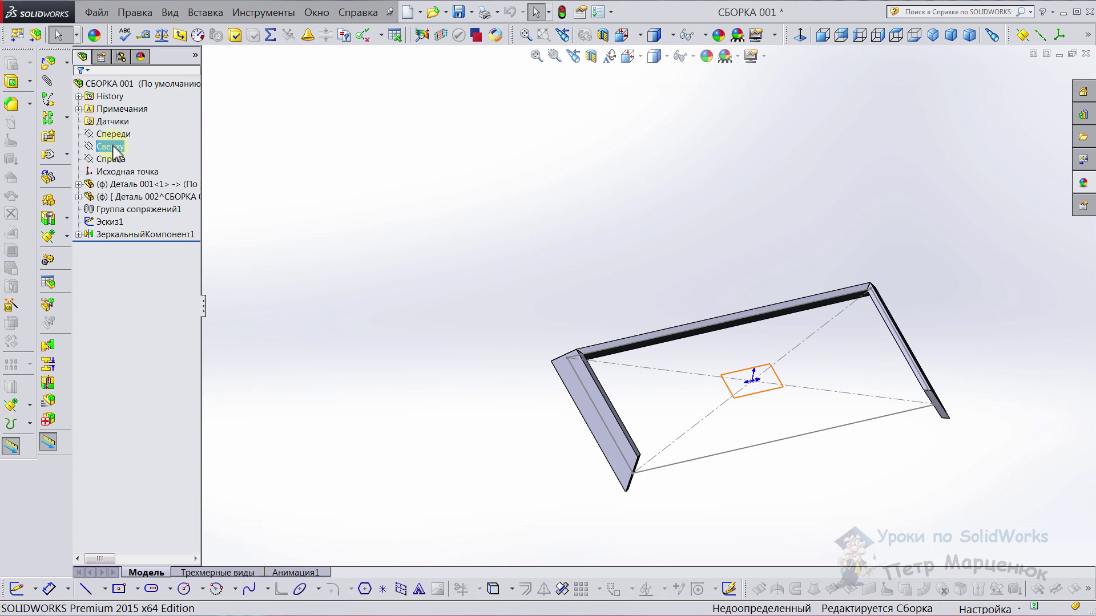
- Mirror Деталь 001-1 about the Спереди plane to make the opposite long bar
left_click(113, 135)
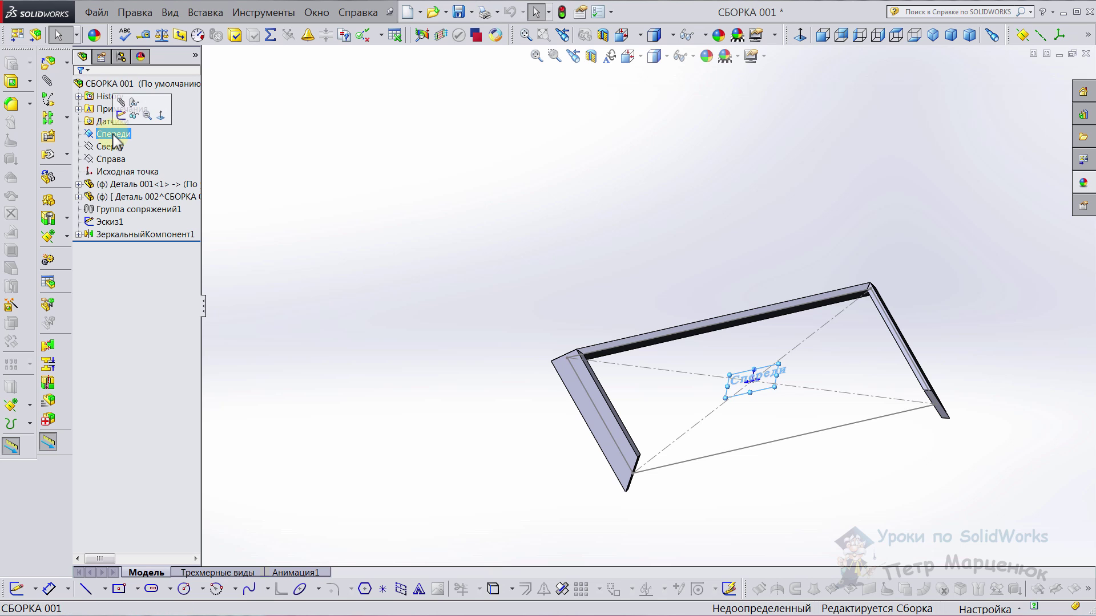
left_click(66, 118)
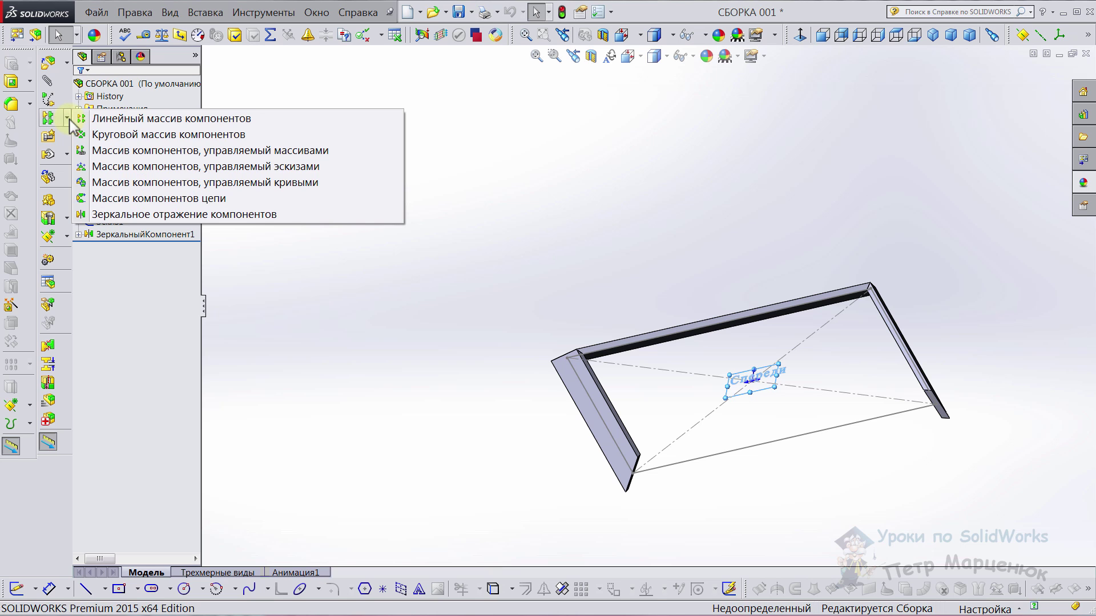
left_click(132, 216)
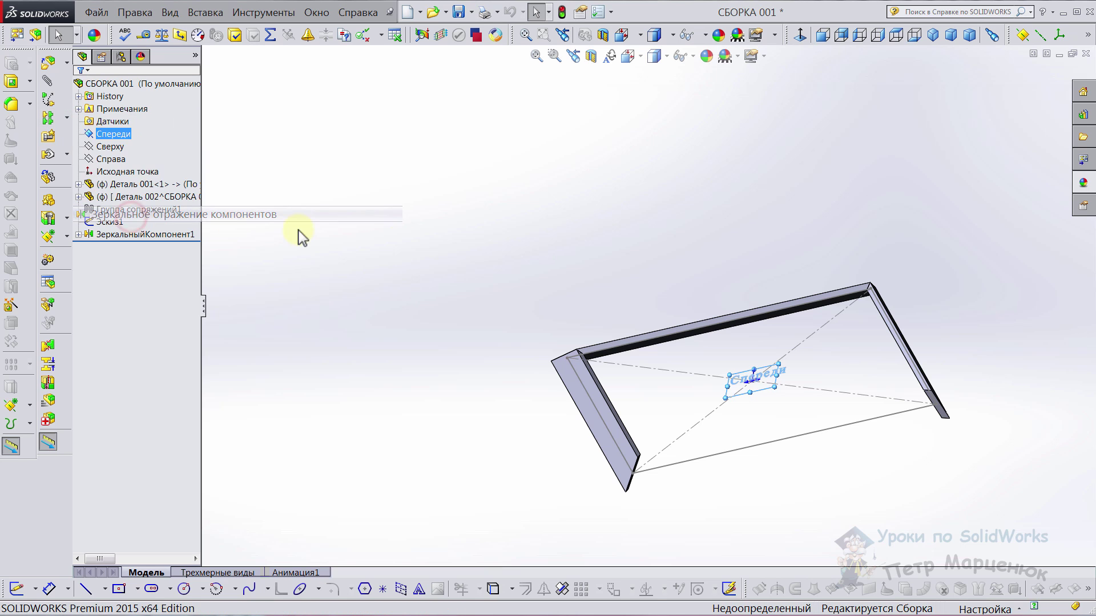
left_click(674, 331)
left_click(195, 89)
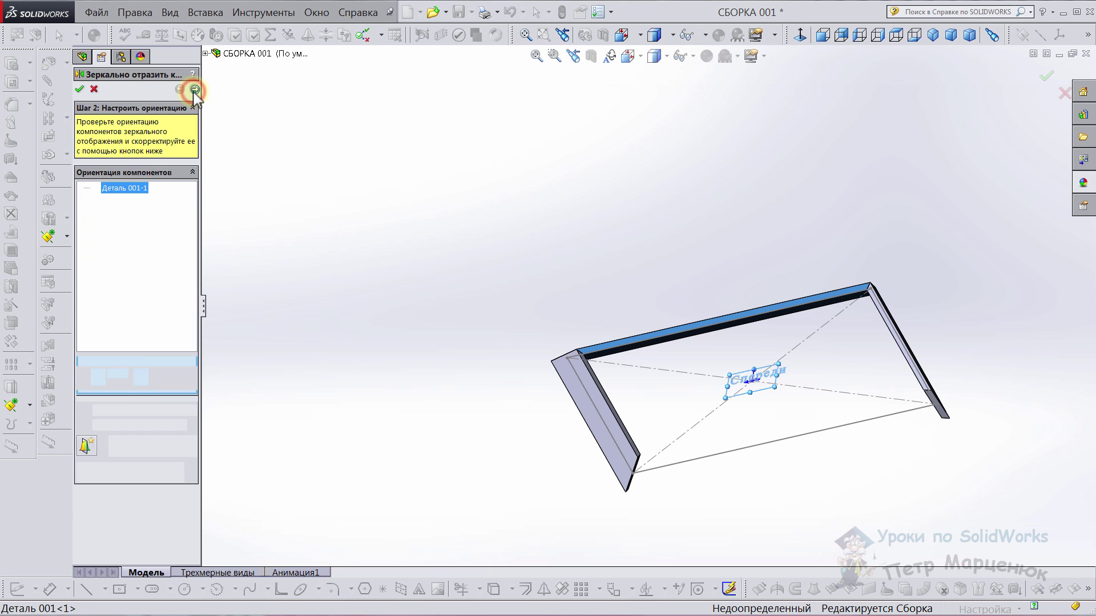
left_click(80, 89)
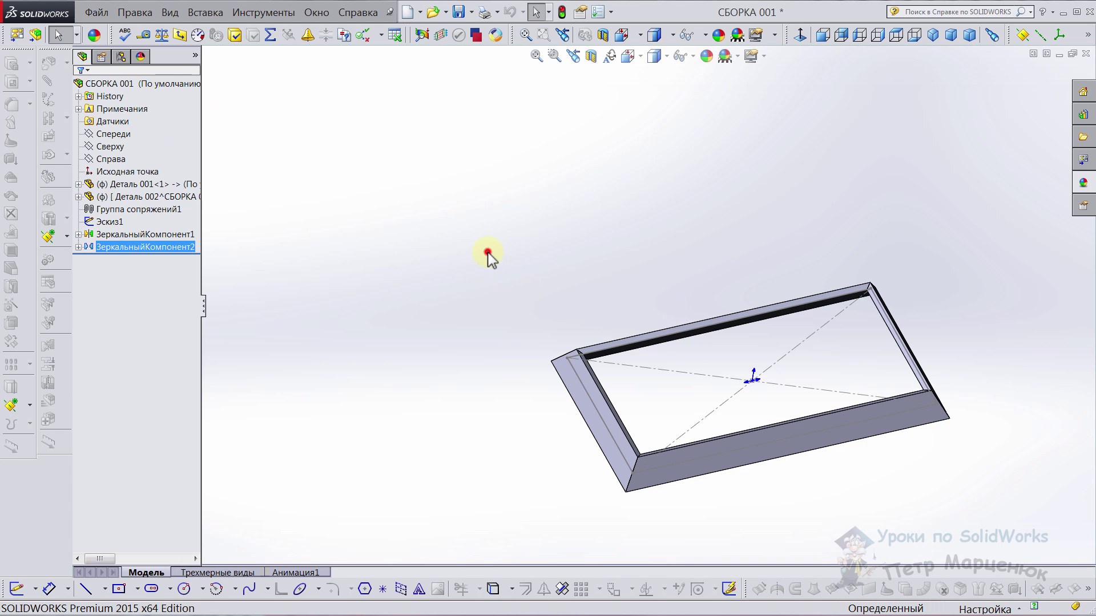
scroll(828, 485, "down", 4)
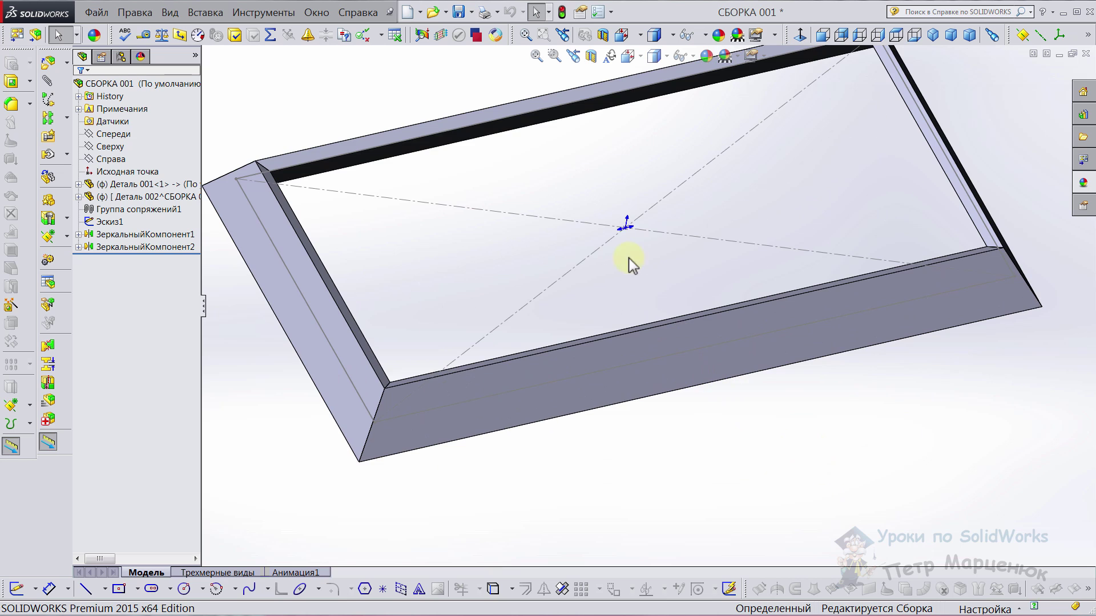
- Save the assembly, storing the virtual part Деталь 002 as an external file
left_click(459, 13)
left_click(531, 273)
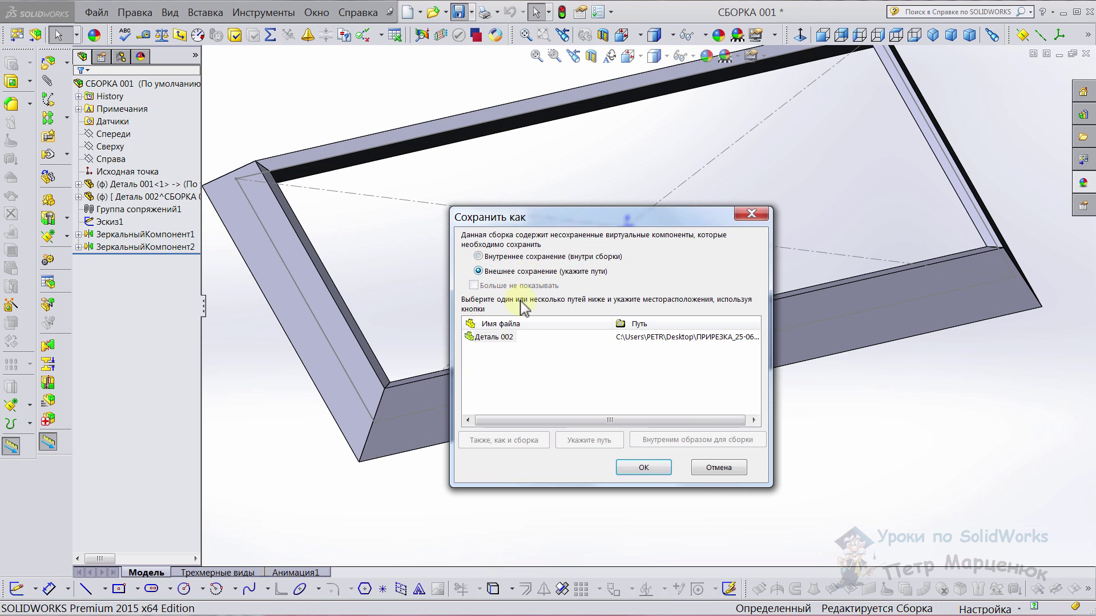
left_click(634, 468)
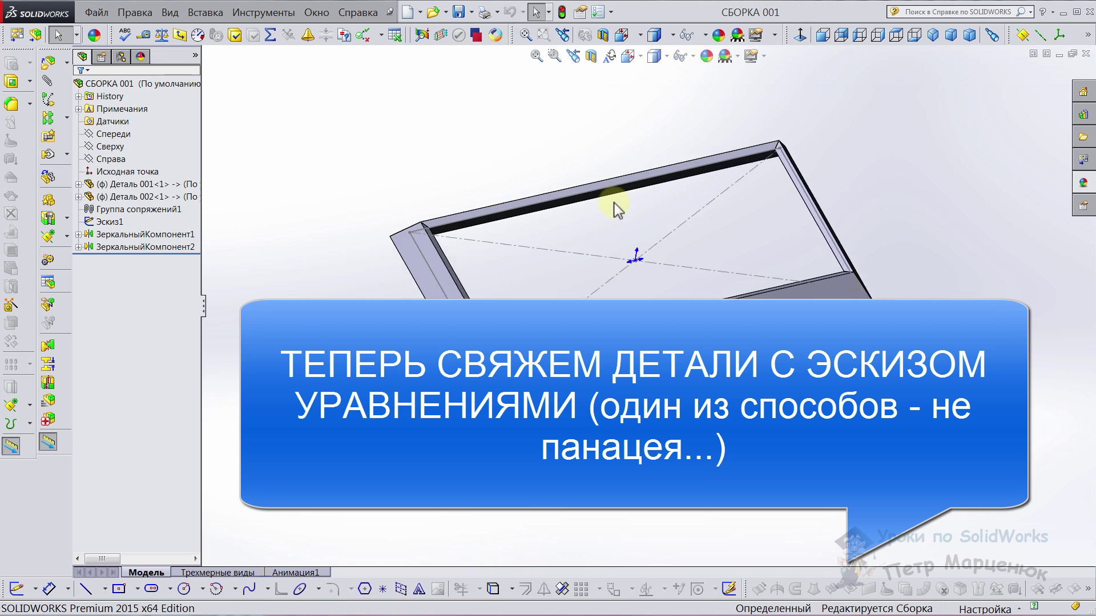
- Orbit the frame and open the Equations, Global Variables and Dimensions window
middle_click_drag(615, 209, 683, 224)
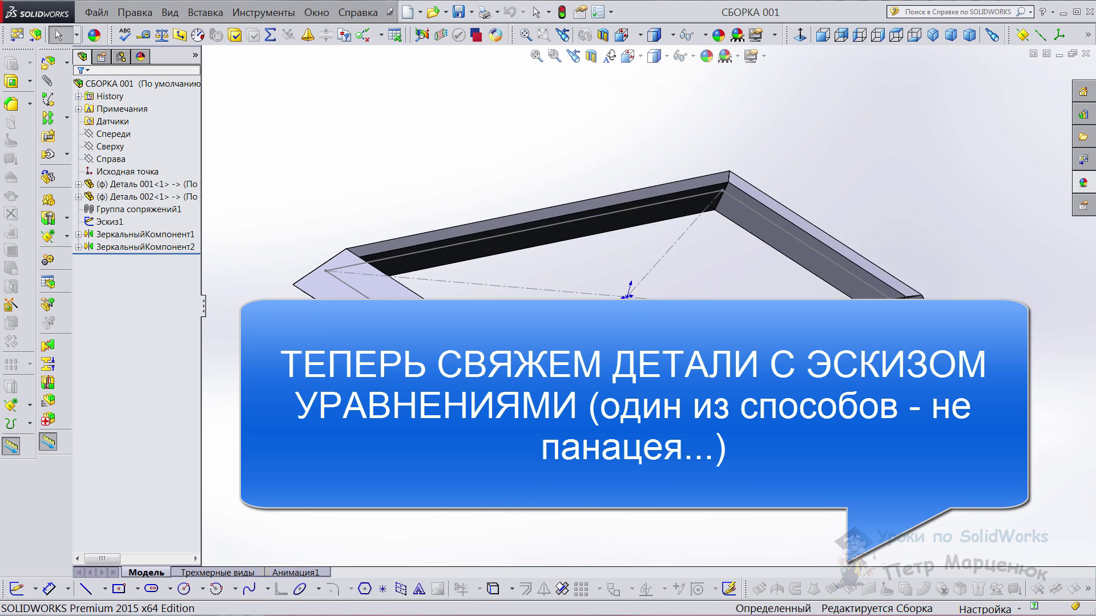
middle_click_drag(683, 224, 612, 287)
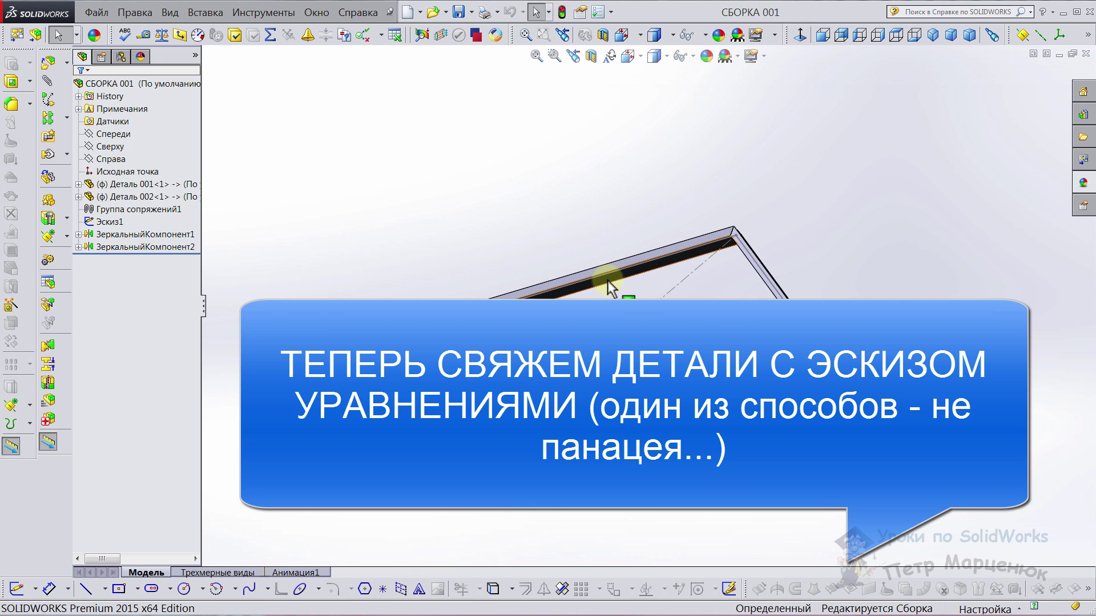
left_click(271, 35)
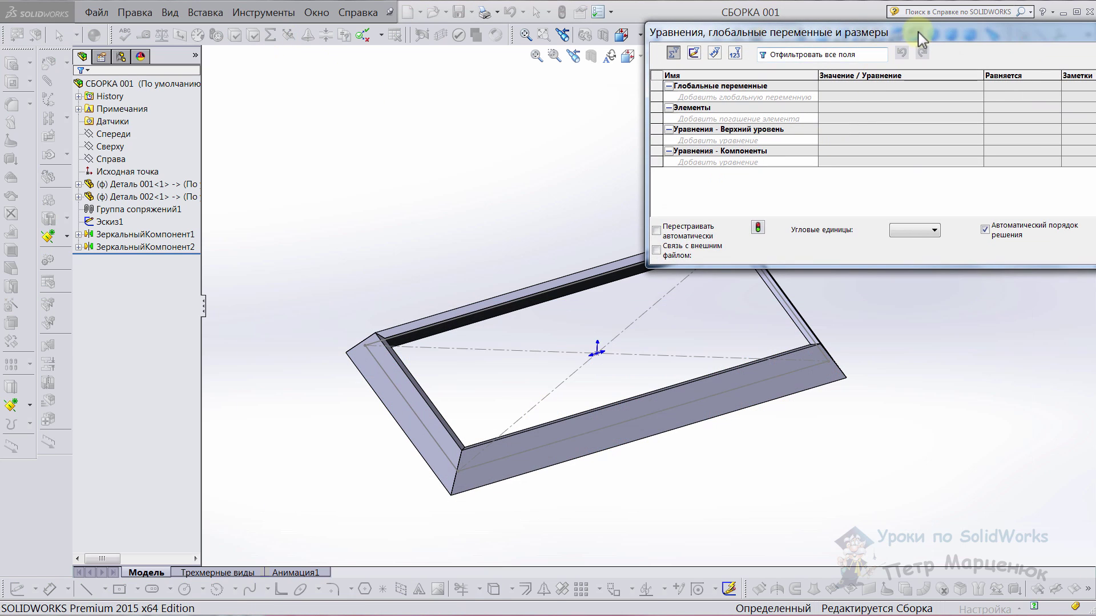
- Reposition the Equations window, orbit the frame, and display the long bar's dimensions
left_click_drag(919, 39, 339, 65)
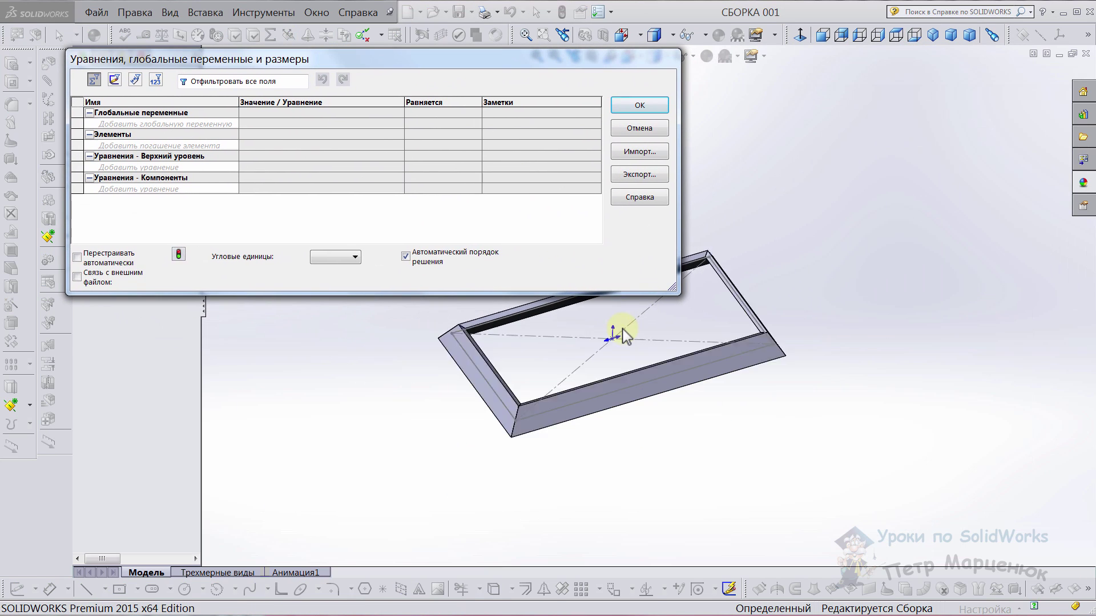
scroll(623, 335, "up", 3)
middle_click_drag(652, 357, 651, 323)
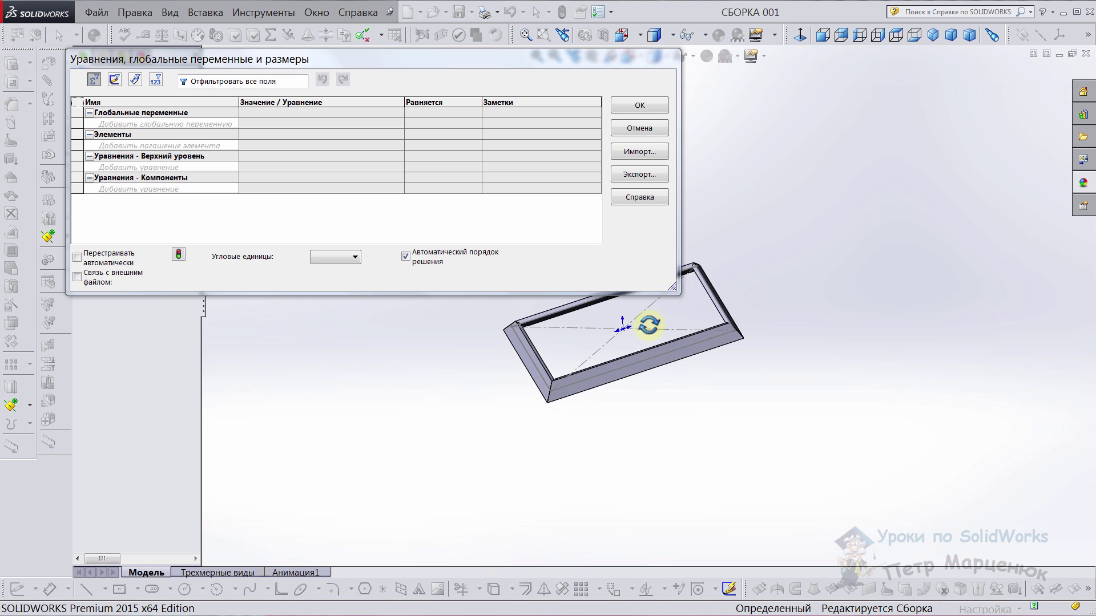
left_click_drag(580, 59, 521, 33)
scroll(611, 318, "down", 3)
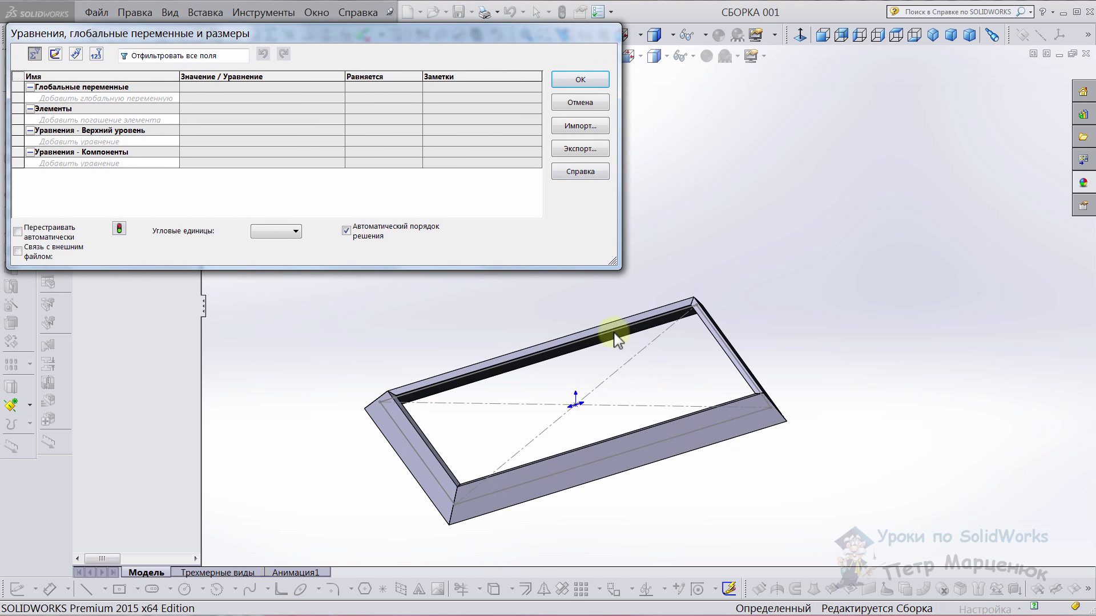
mouse_move(611, 318)
middle_mouse_down()
mouse_move(509, 396)
mouse_move(514, 428)
mouse_move(536, 418)
middle_mouse_up()
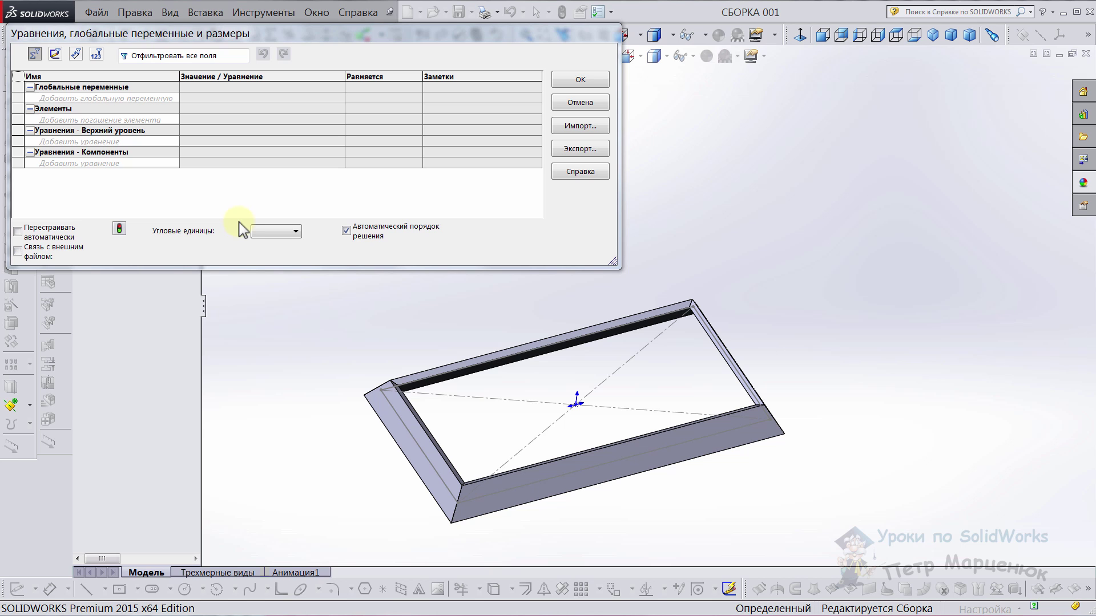
left_click(77, 163)
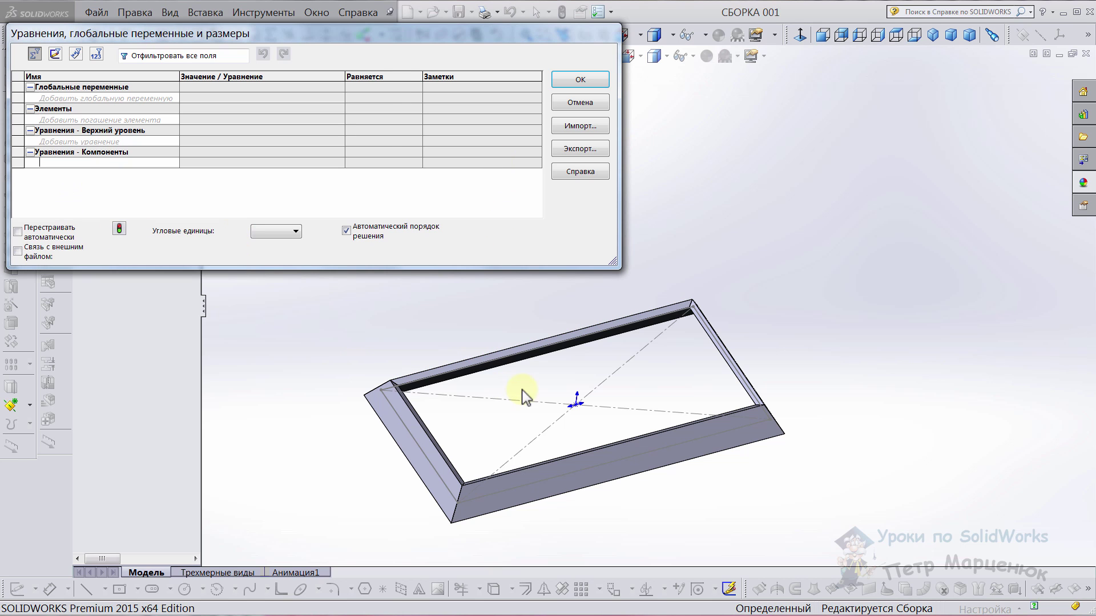
left_click_drag(376, 44, 784, 51)
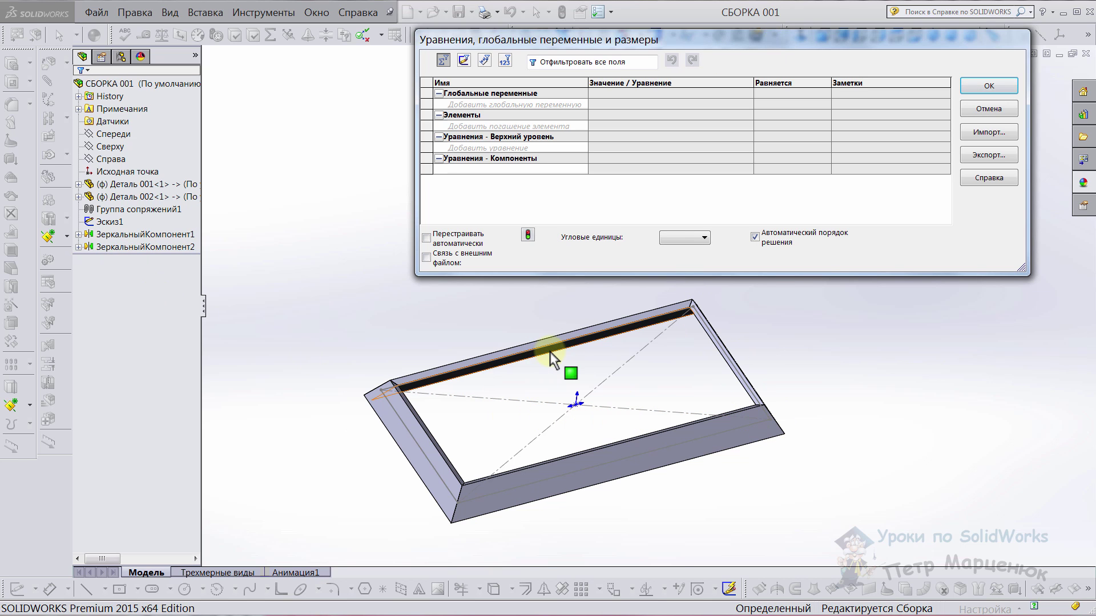
left_click(502, 342)
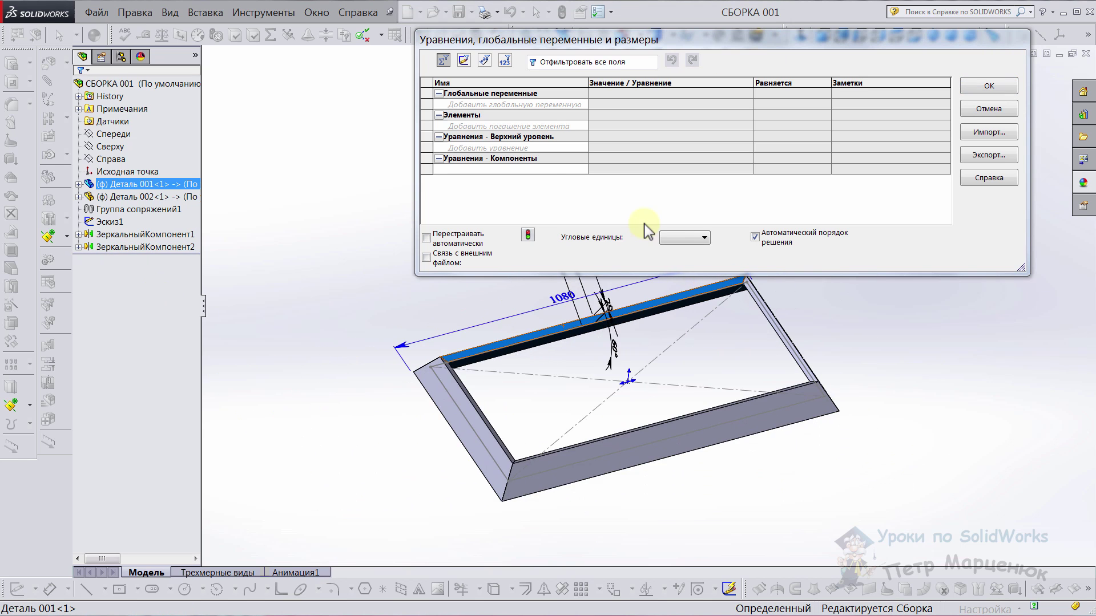
scroll(646, 231, "down", 2)
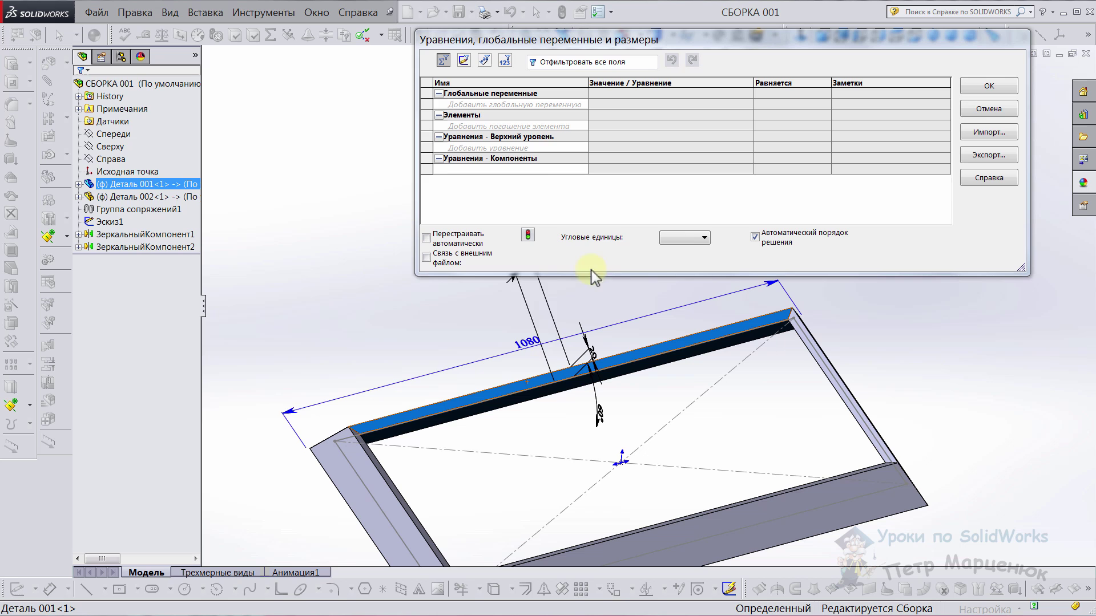
- Make the long bar's 1080 length equal "D1@Эскиз1" + 80, the sketch's 1000 dimension plus 80
left_click(497, 171)
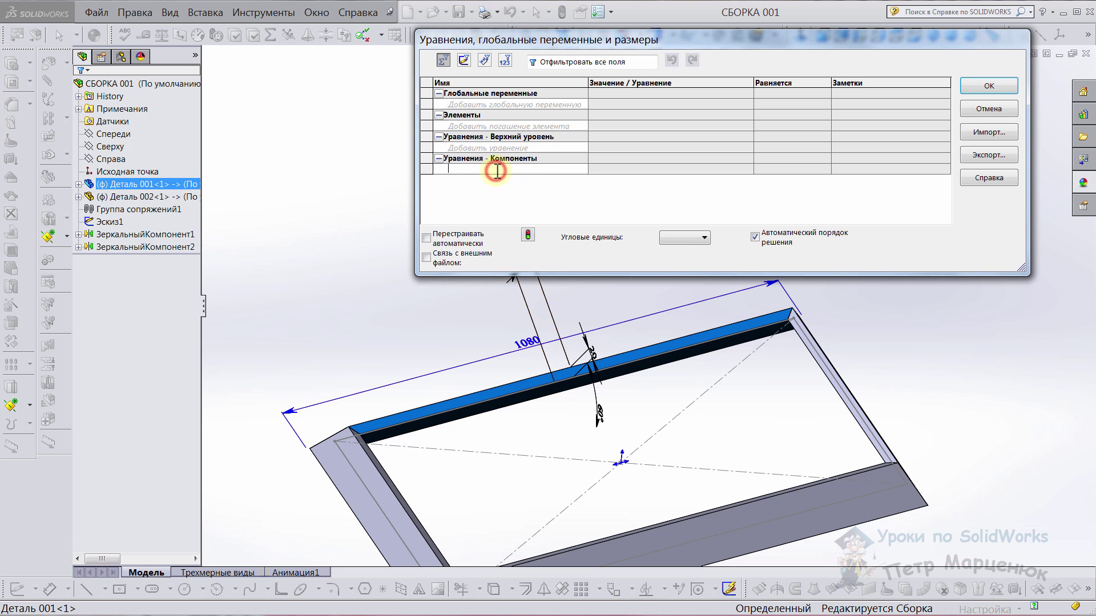
left_click(486, 359)
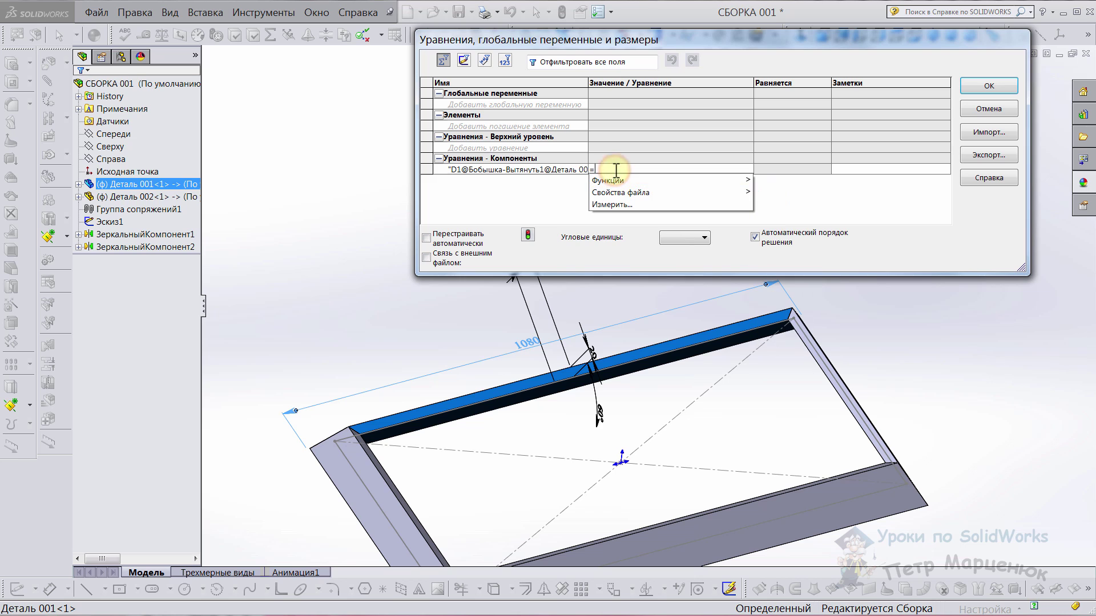
left_click(109, 221)
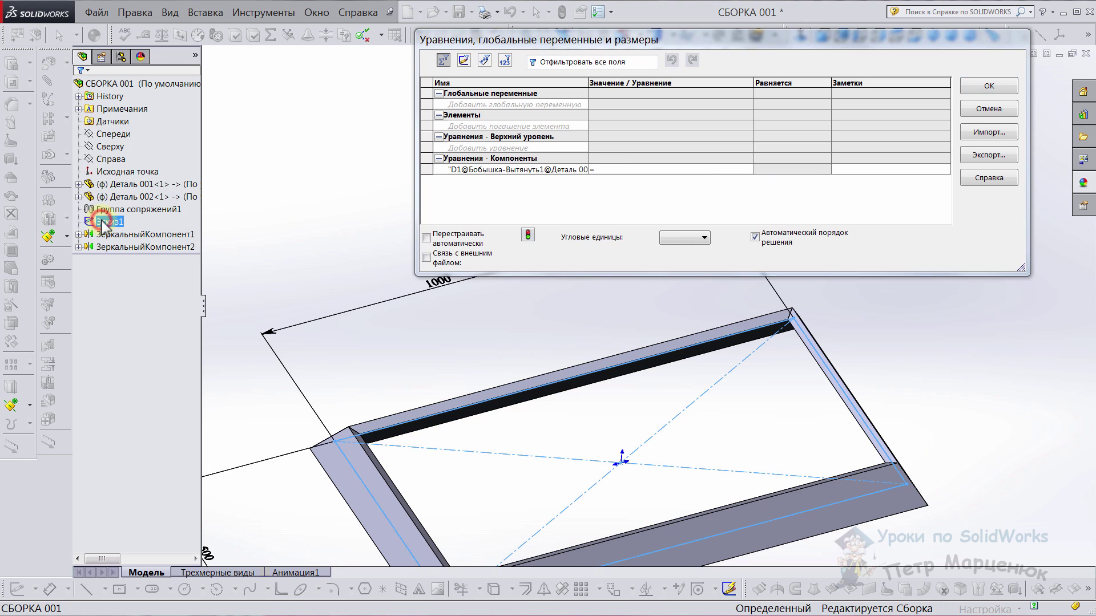
scroll(548, 291, "down", 2)
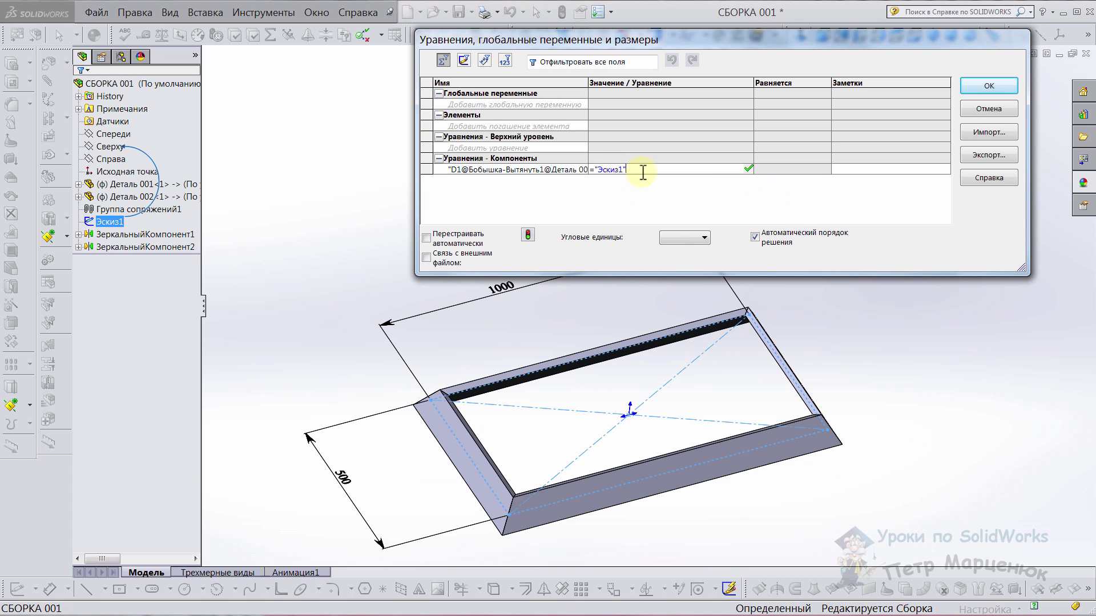
key("BackSpace")
key("BackSpace")
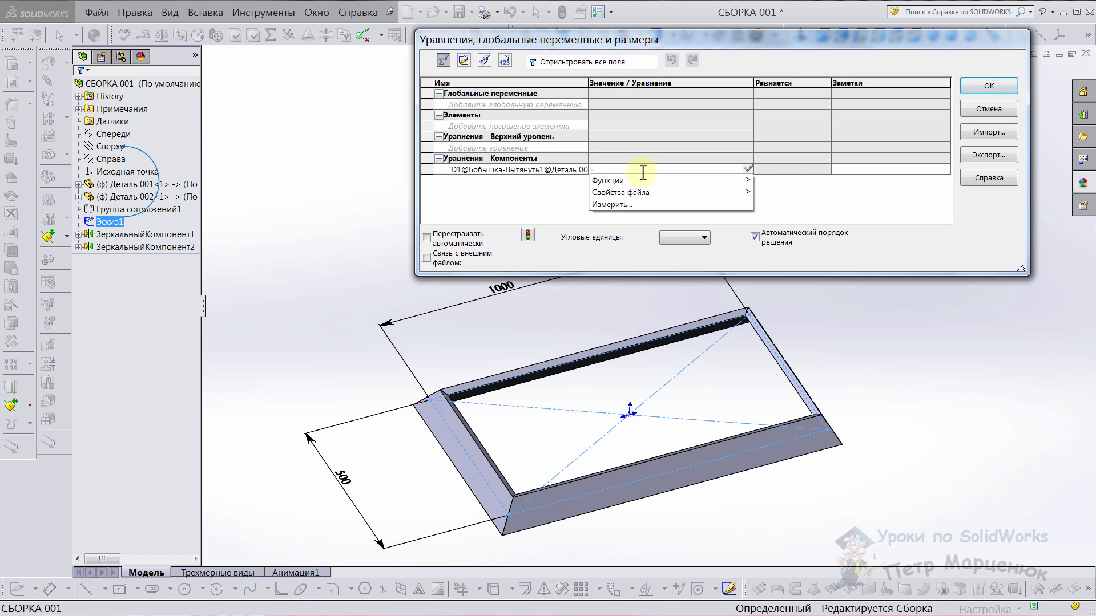
left_click(525, 290)
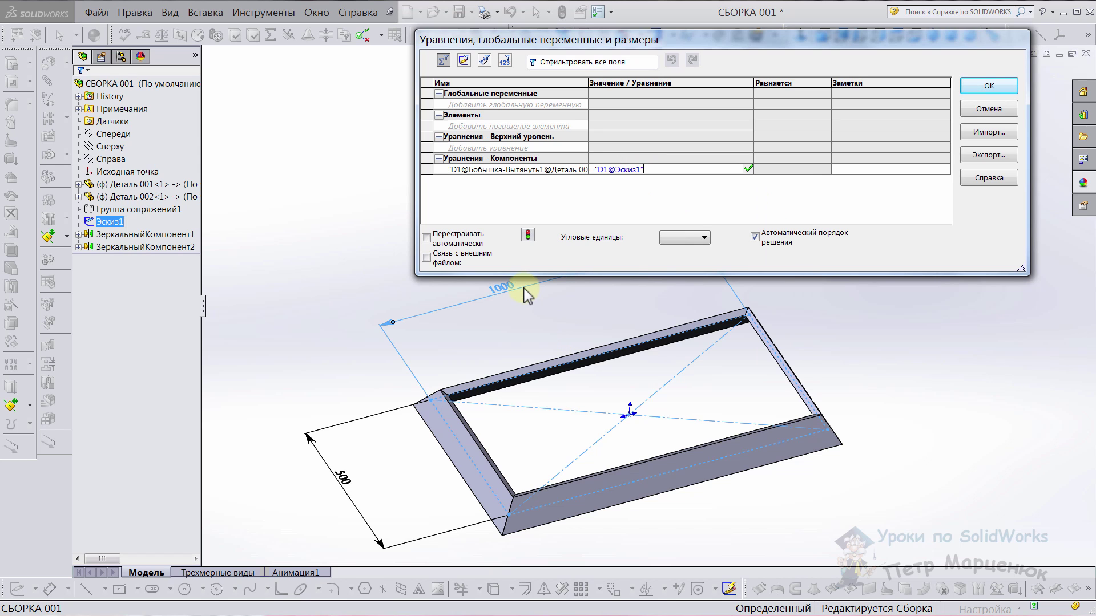
left_click(777, 170)
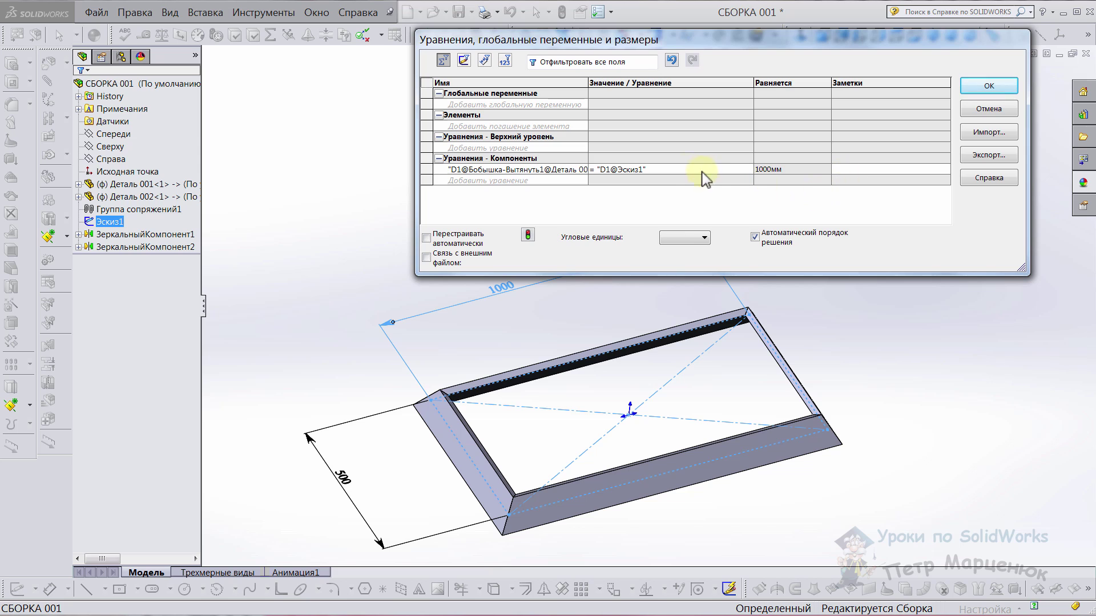
type("+80")
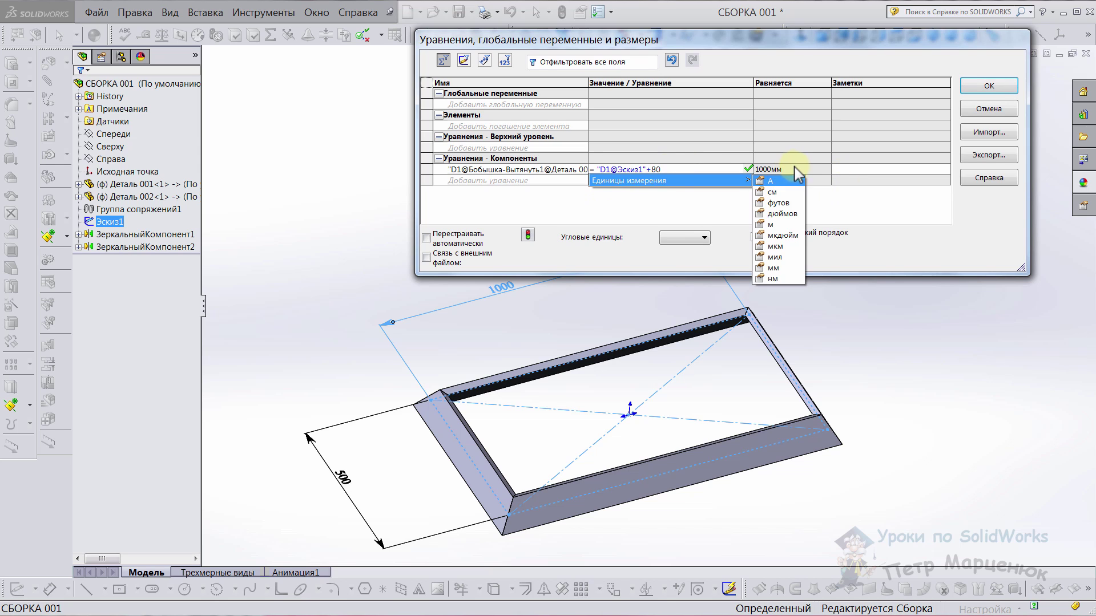
left_click(790, 167)
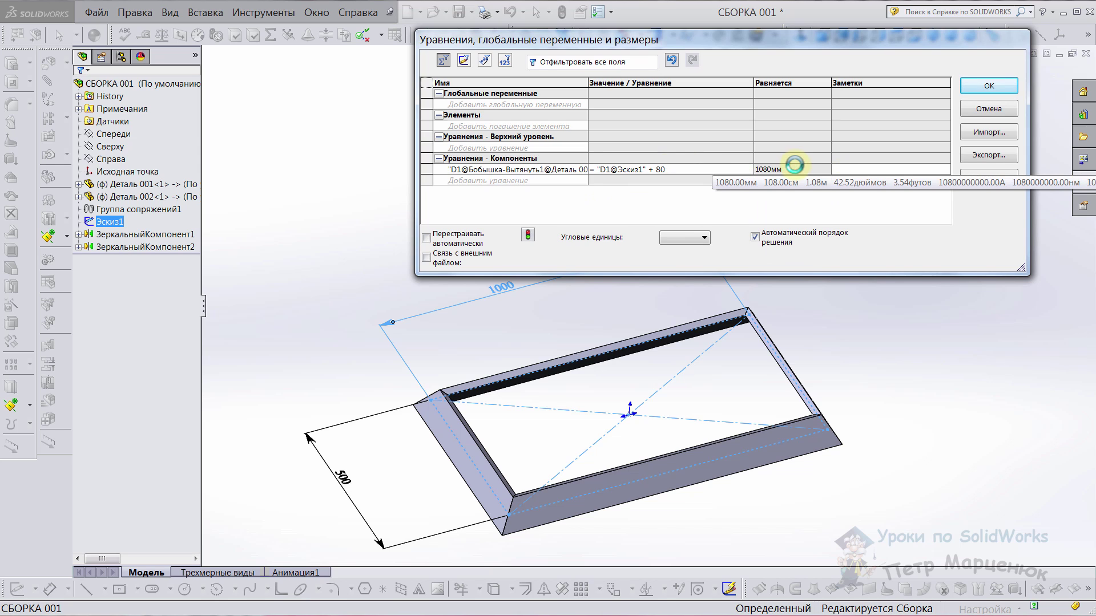
- Expand the bar parts to show the second bar's Бобышка-Вытянуть1 extrusion dimensions
left_click(499, 180)
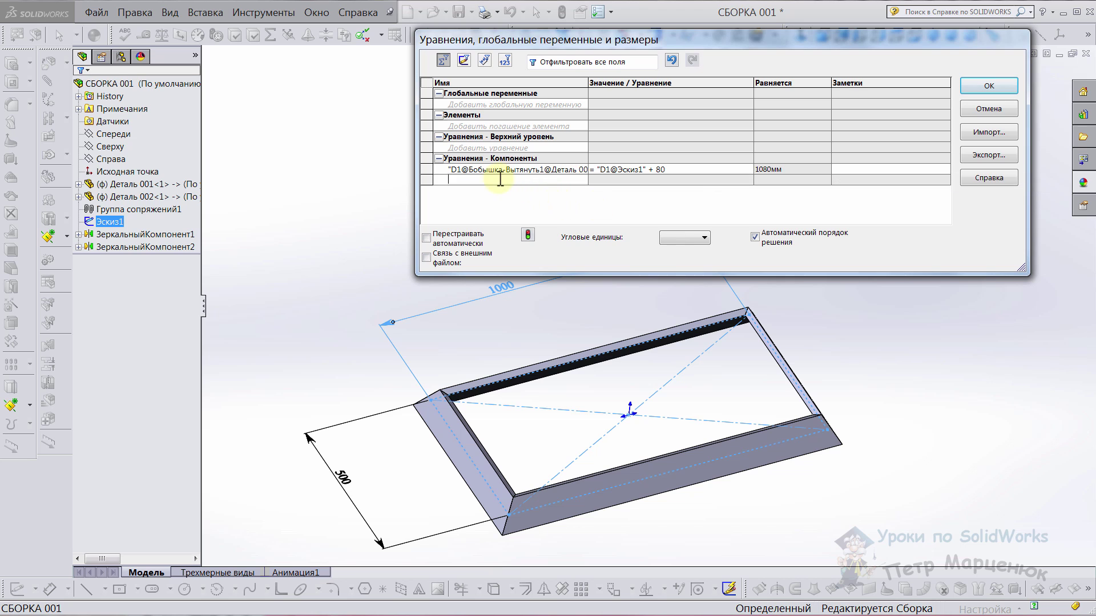
left_click(341, 279)
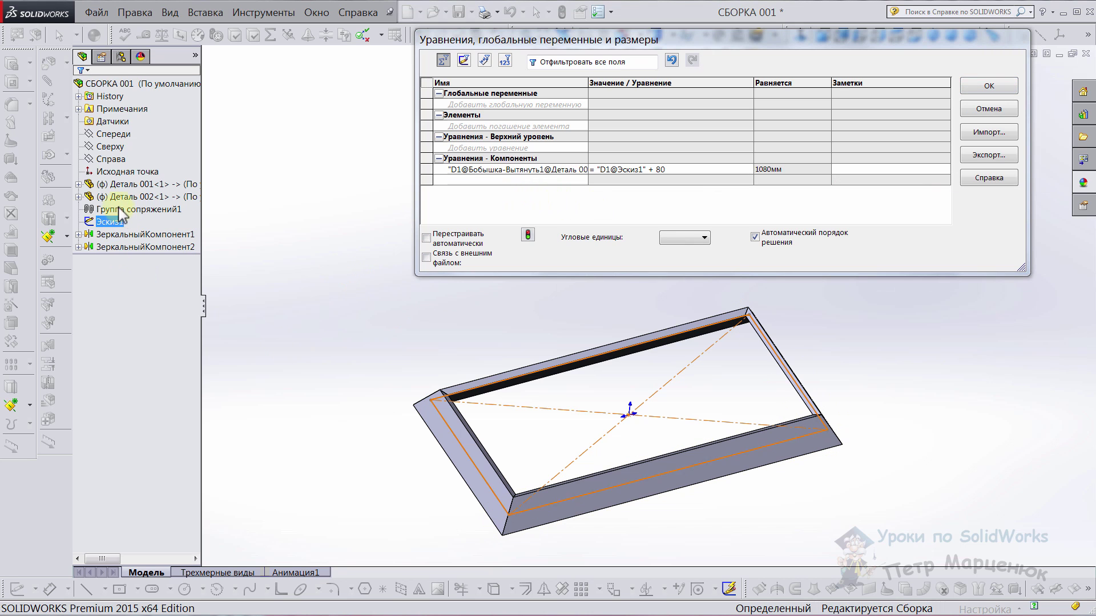
left_click(121, 185)
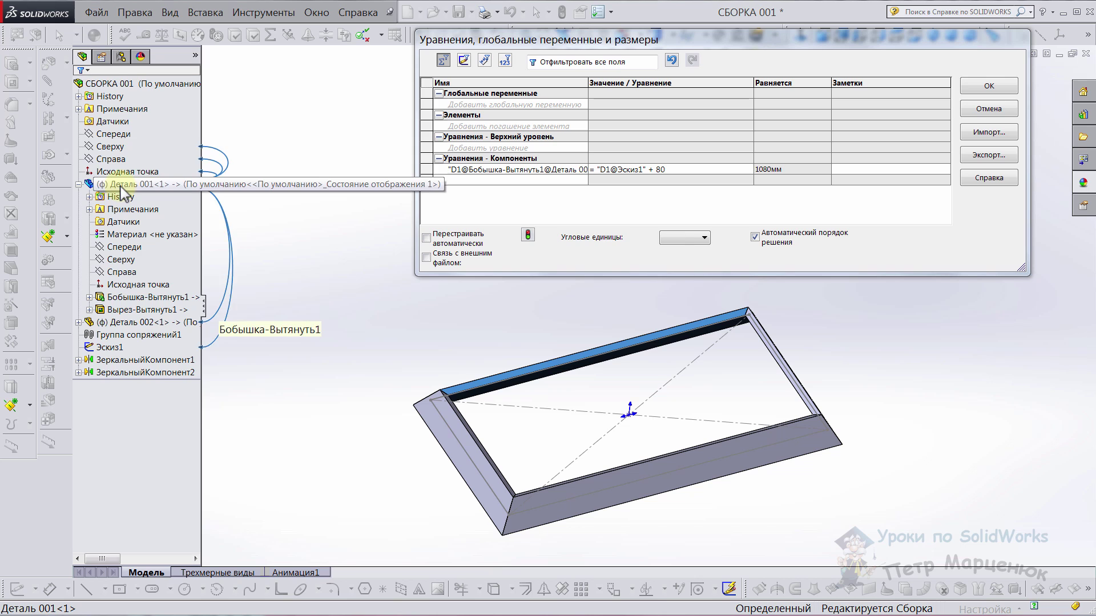
left_click(125, 321)
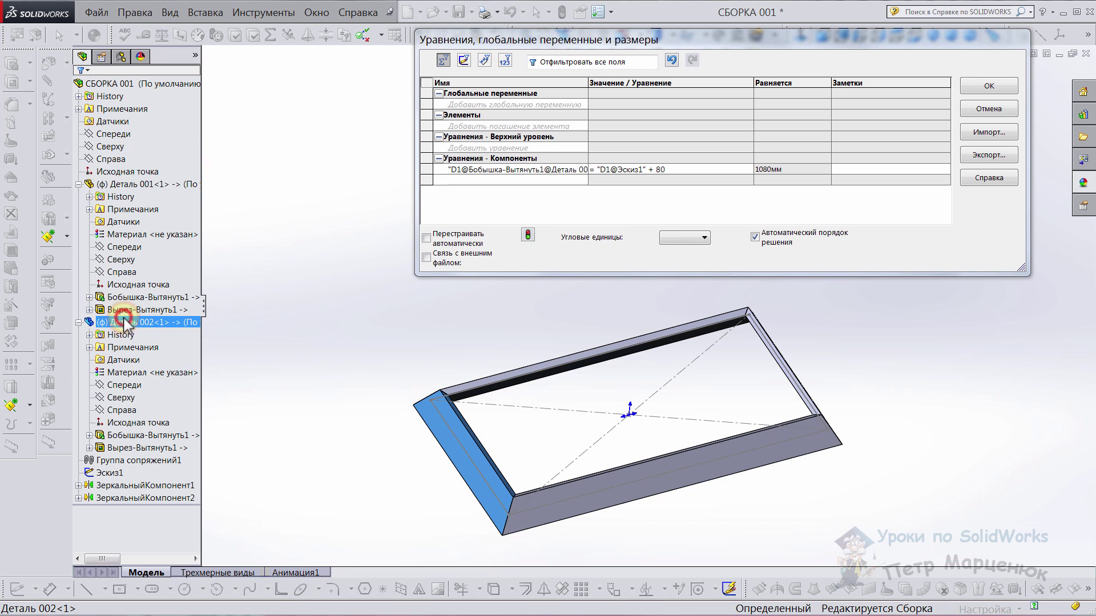
left_click(121, 435)
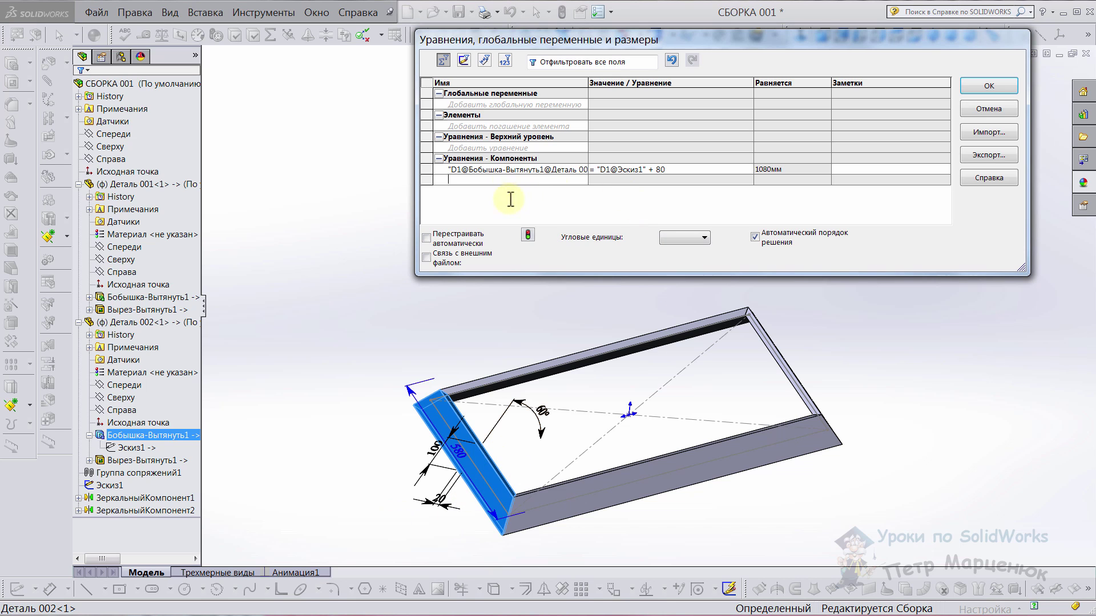
- Set the second bar's length to "D2@Эскиз1" + 80 (580 mm) and apply the equations
left_click(474, 491)
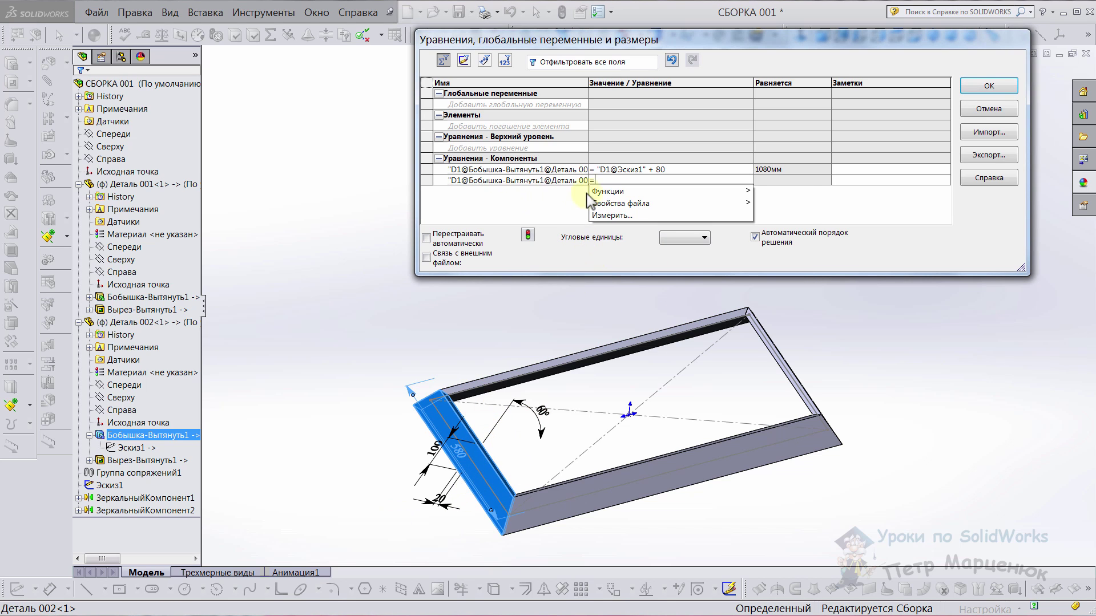
left_click(611, 181)
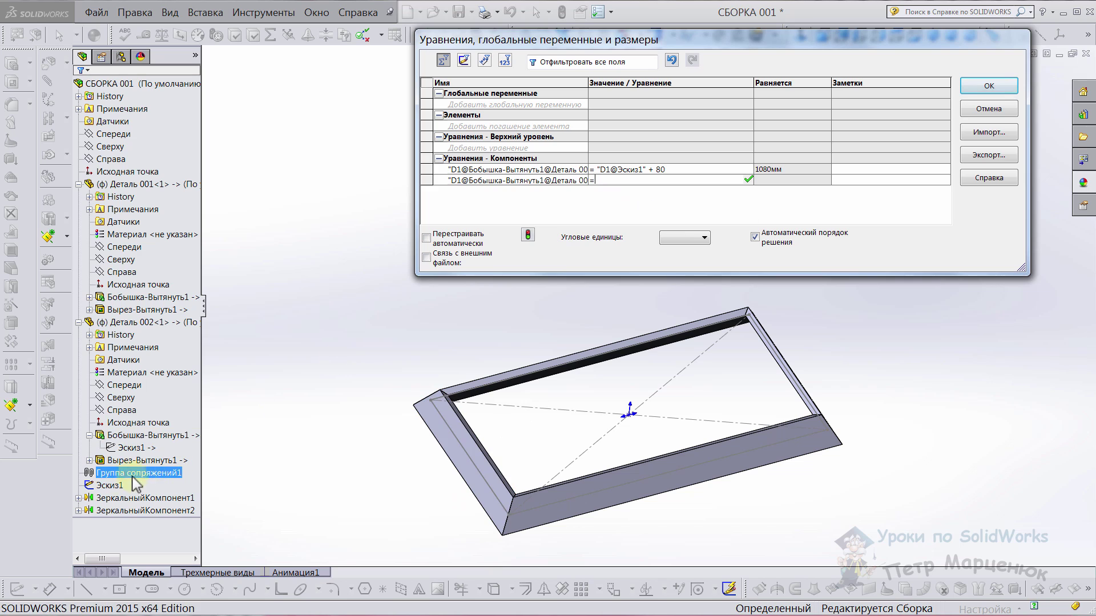
left_click(108, 485)
type("\"Э")
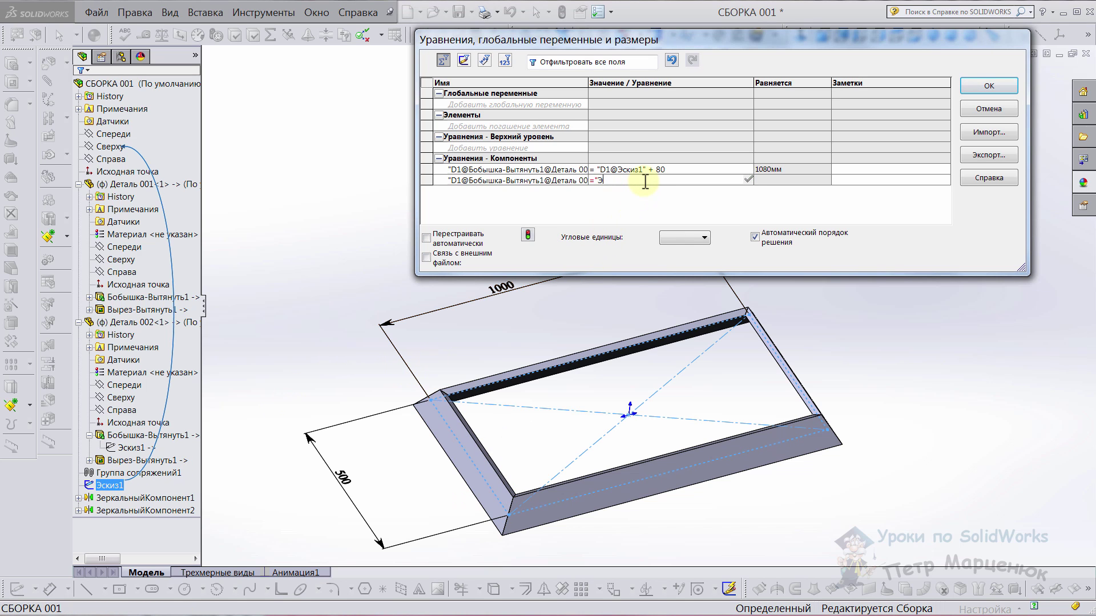
key("BackSpace")
key("BackSpace")
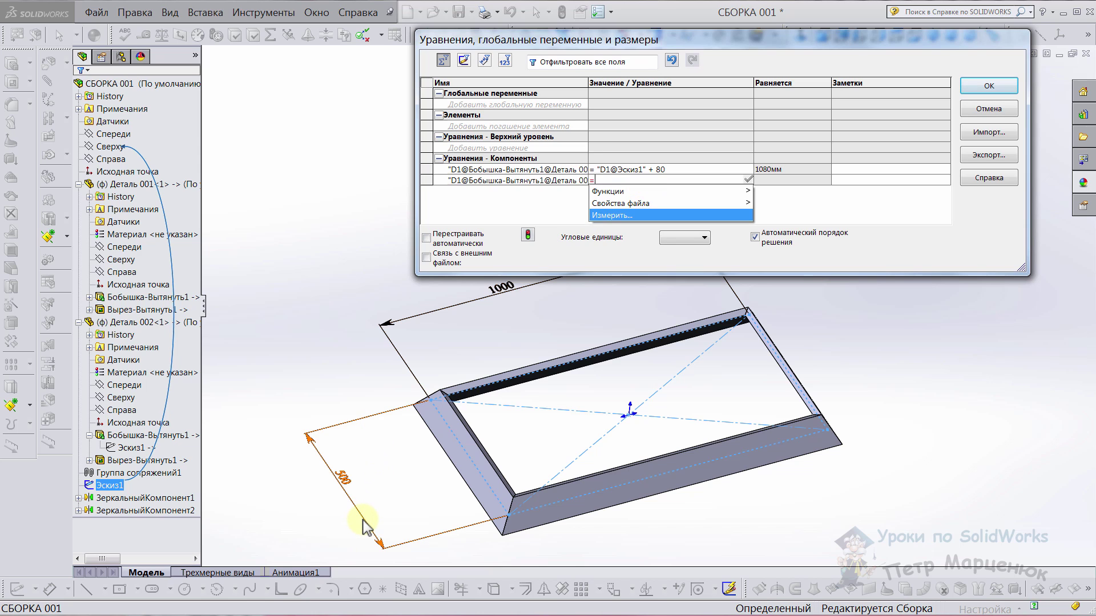
left_click(363, 520)
type("+")
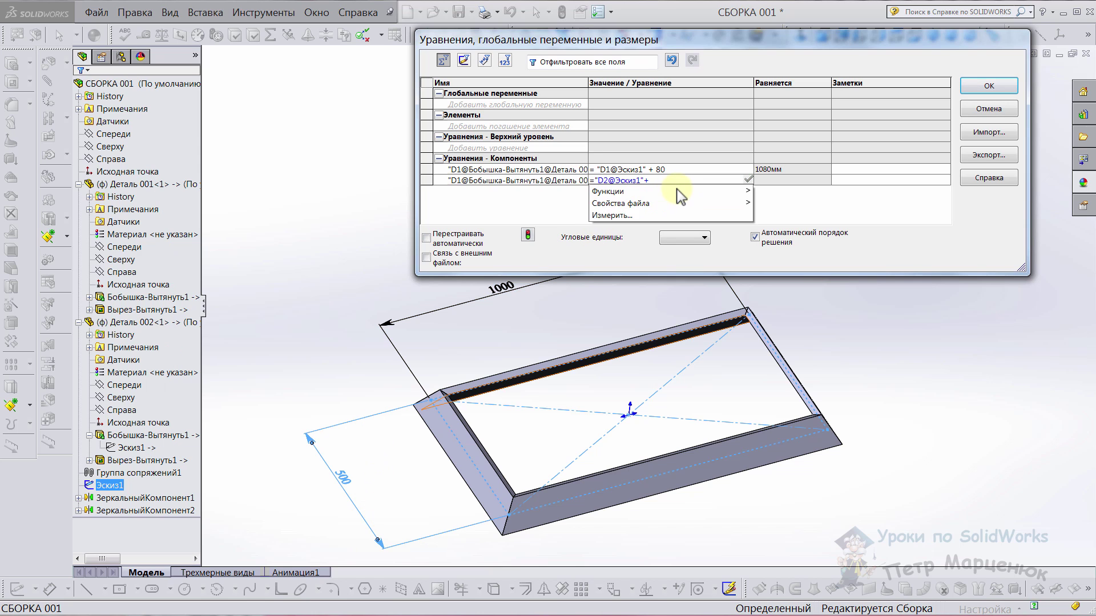
type("80")
left_click(765, 179)
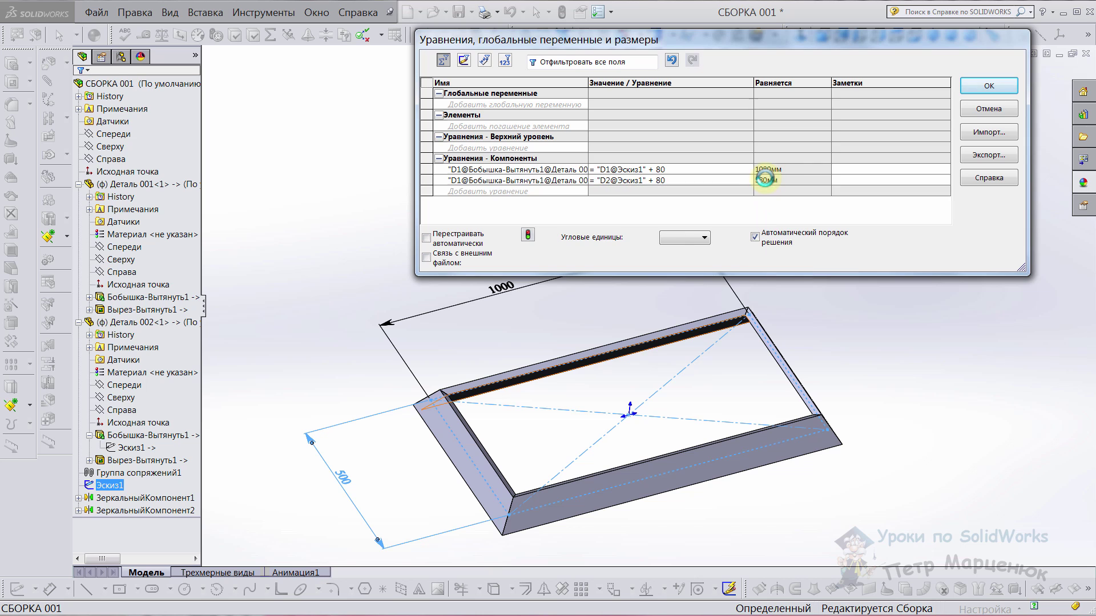
left_click(976, 87)
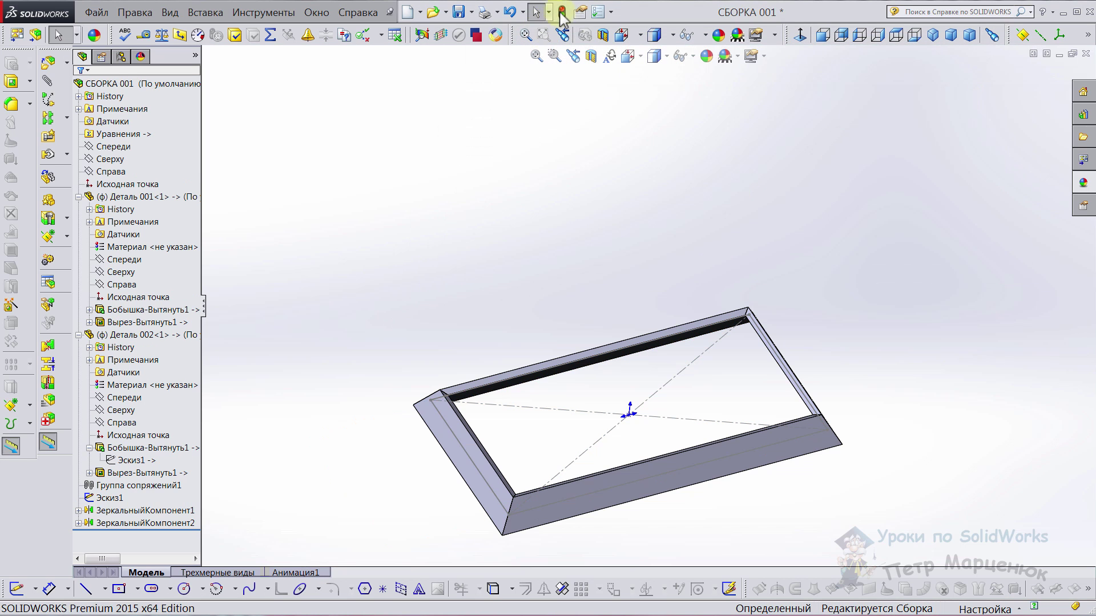
- Rebuild, then change the layout sketch's 500 width dimension to 800 and rebuild again
left_click(562, 12)
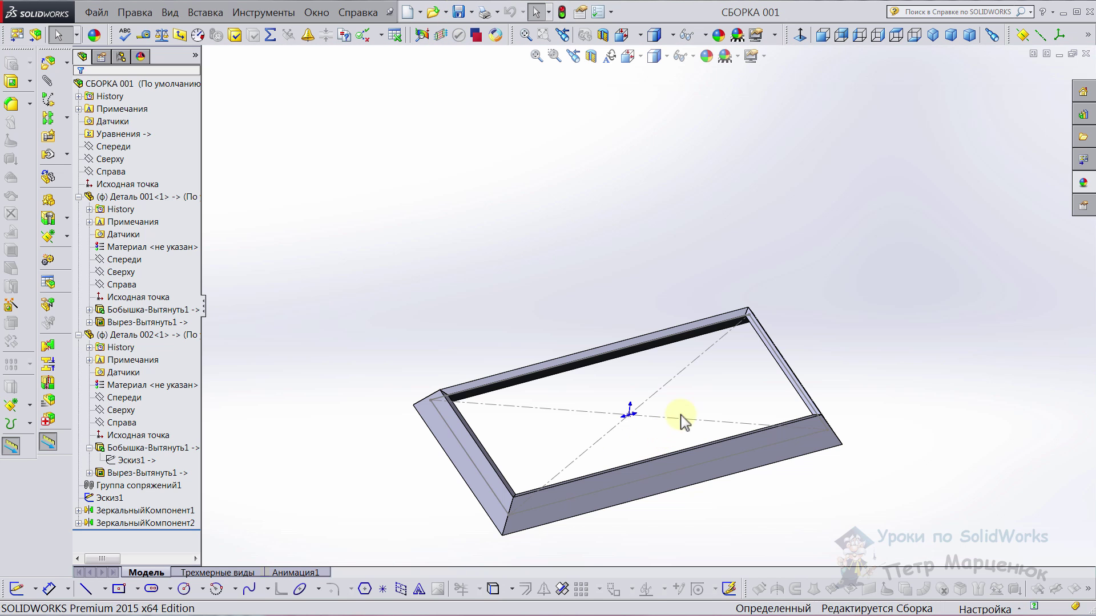
middle_click_drag(681, 421, 733, 420)
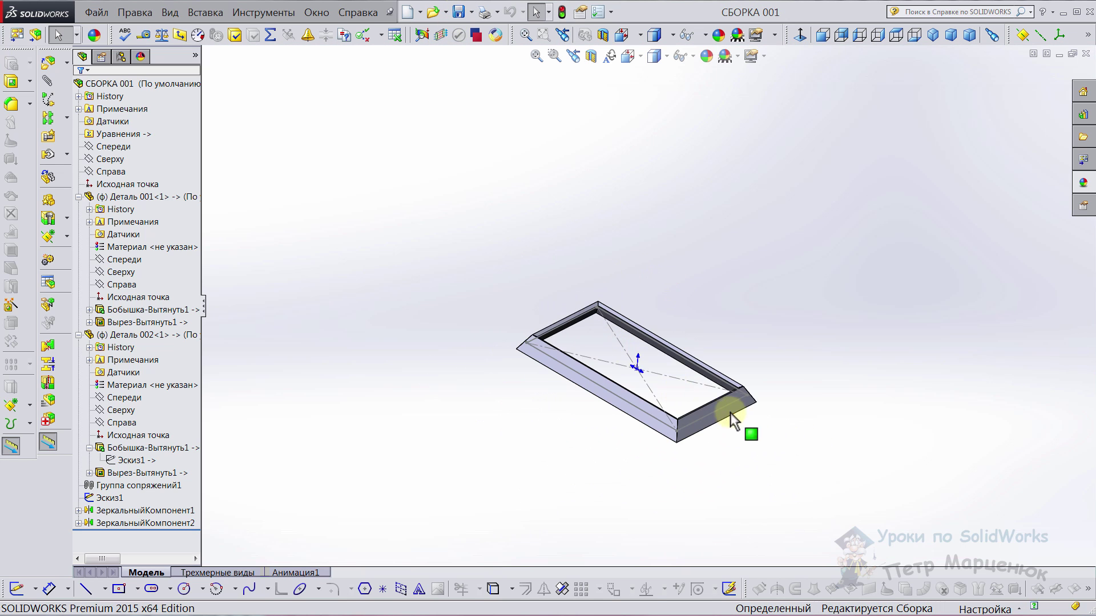
scroll(627, 342, "down", 3)
left_click(109, 497)
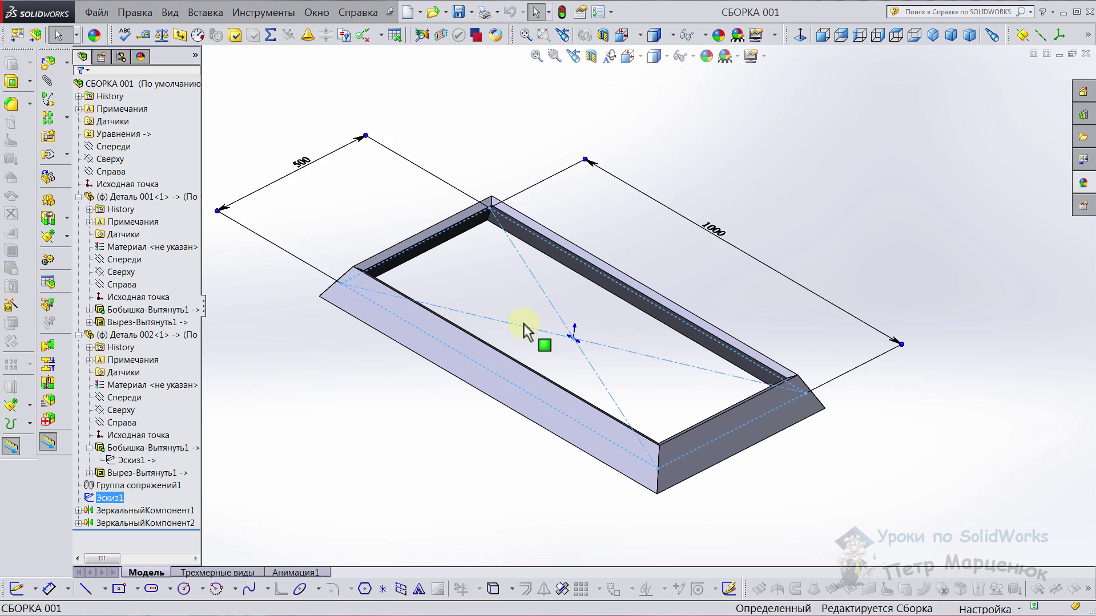
scroll(576, 319, "up", 2)
double_click(362, 171)
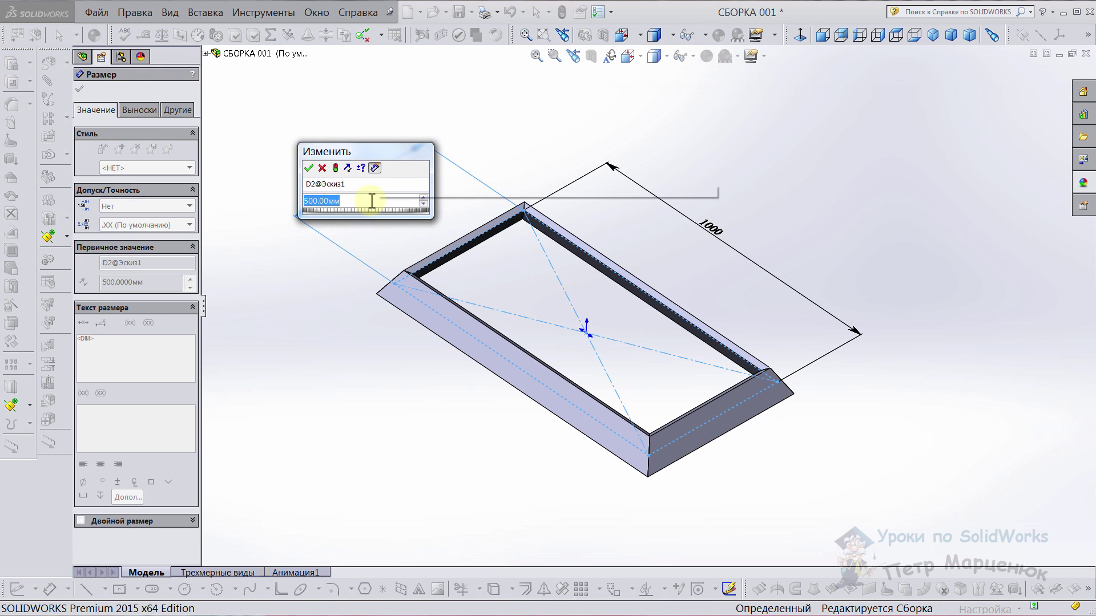
type("800")
key("Return")
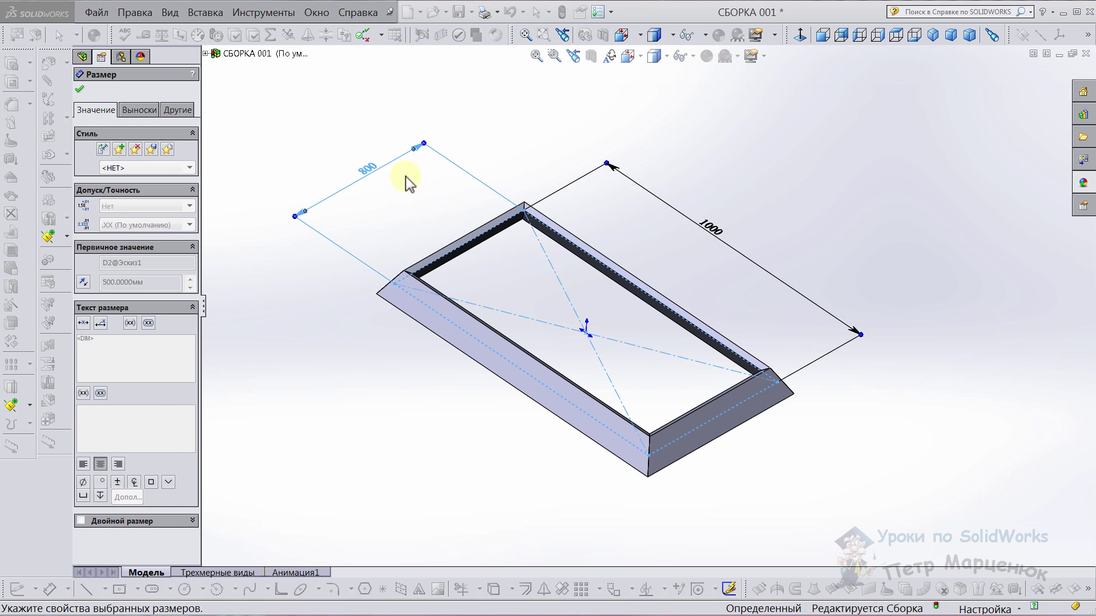
left_click(407, 182)
key("ctrl+b")
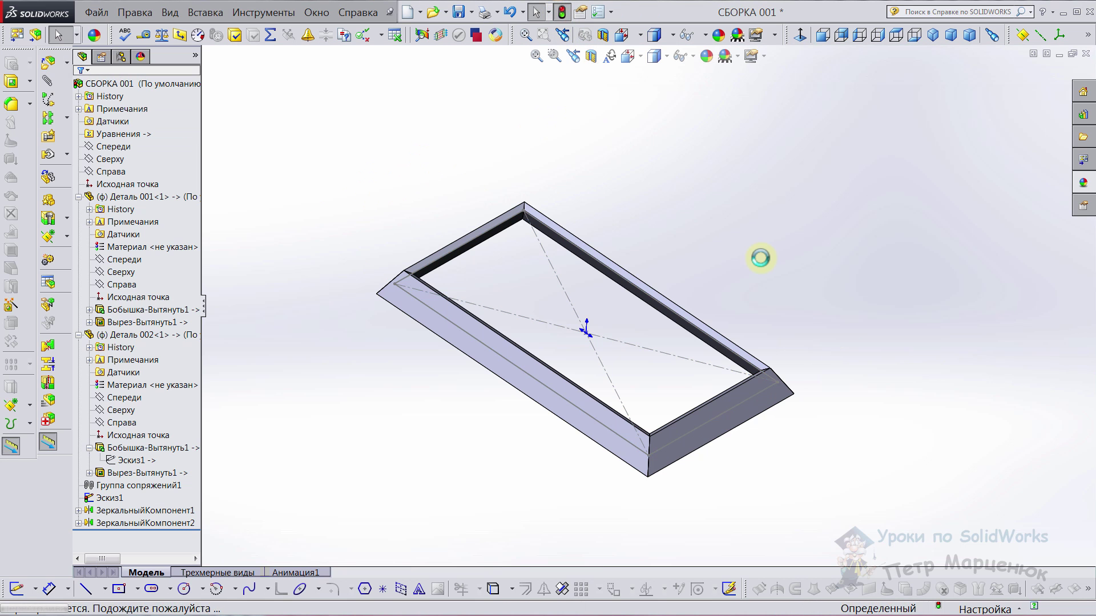
- Change the layout sketch's 1000 length dimension to 2000
mouse_move(648, 379)
middle_mouse_down()
mouse_move(682, 481)
mouse_move(636, 367)
middle_mouse_up()
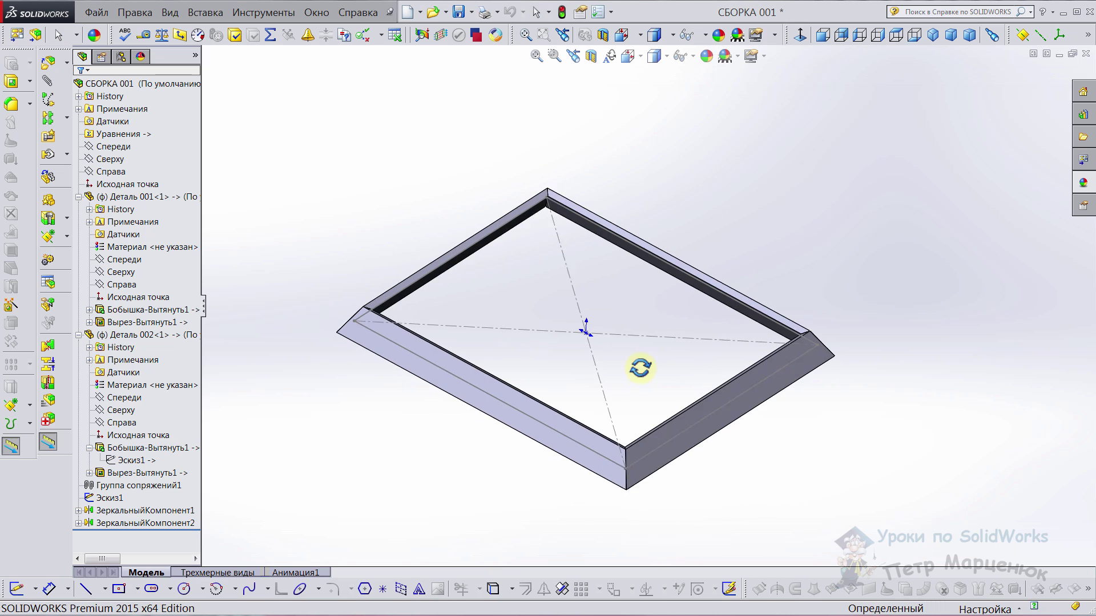
double_click(110, 500)
double_click(748, 221)
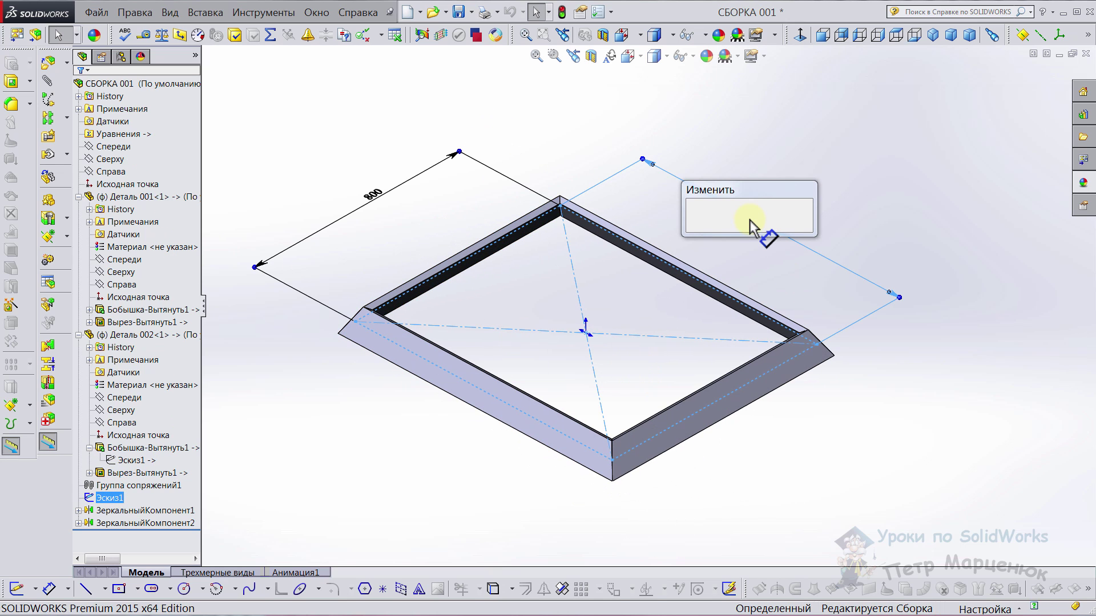
type("2000")
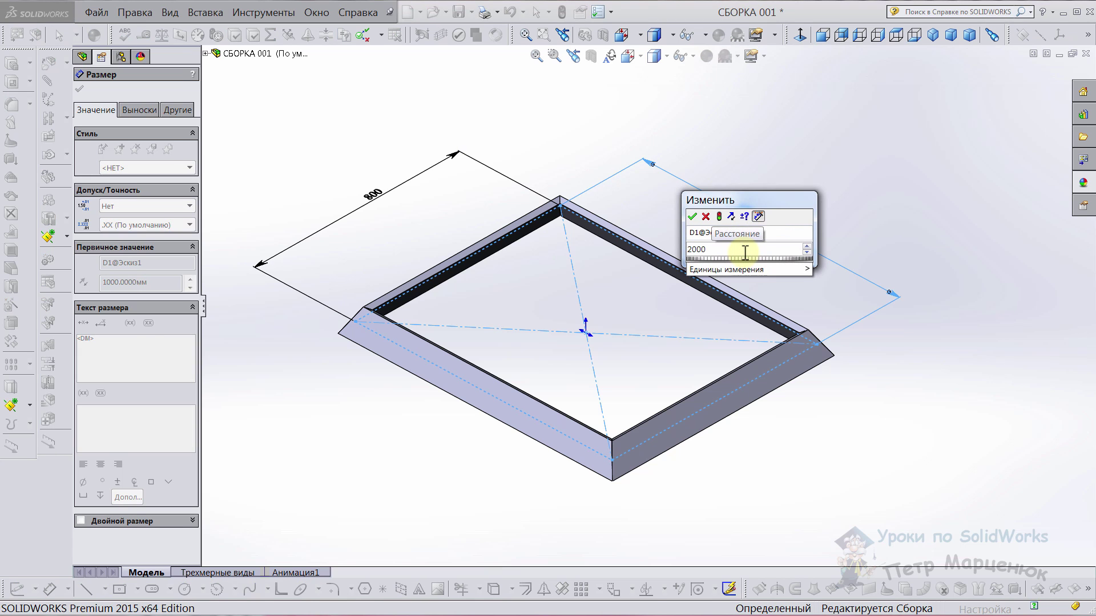
key("Return")
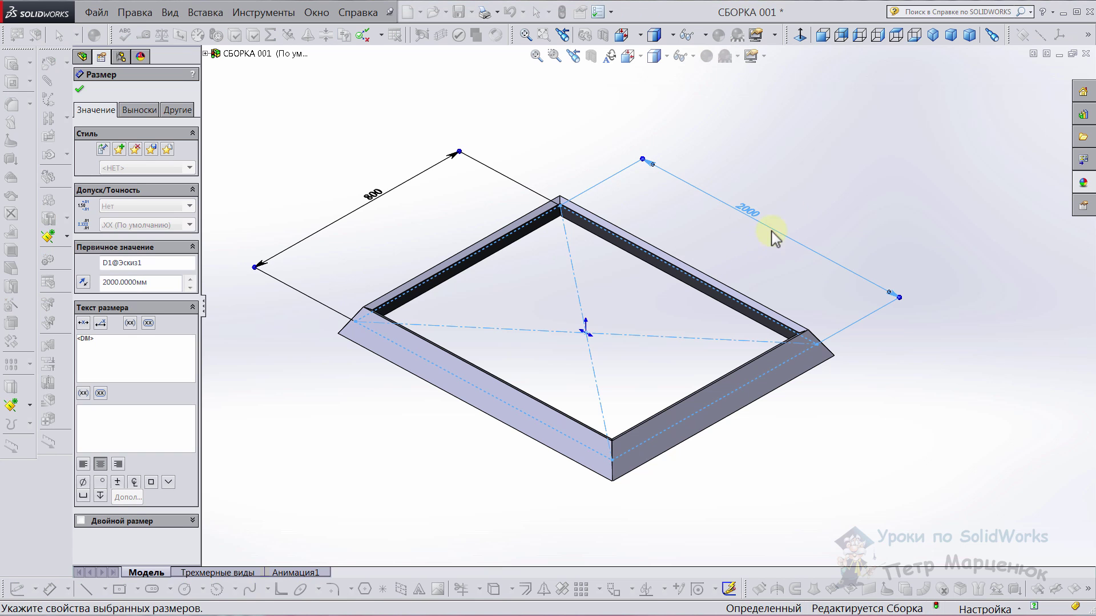
left_click(574, 94)
scroll(585, 236, "up", 2)
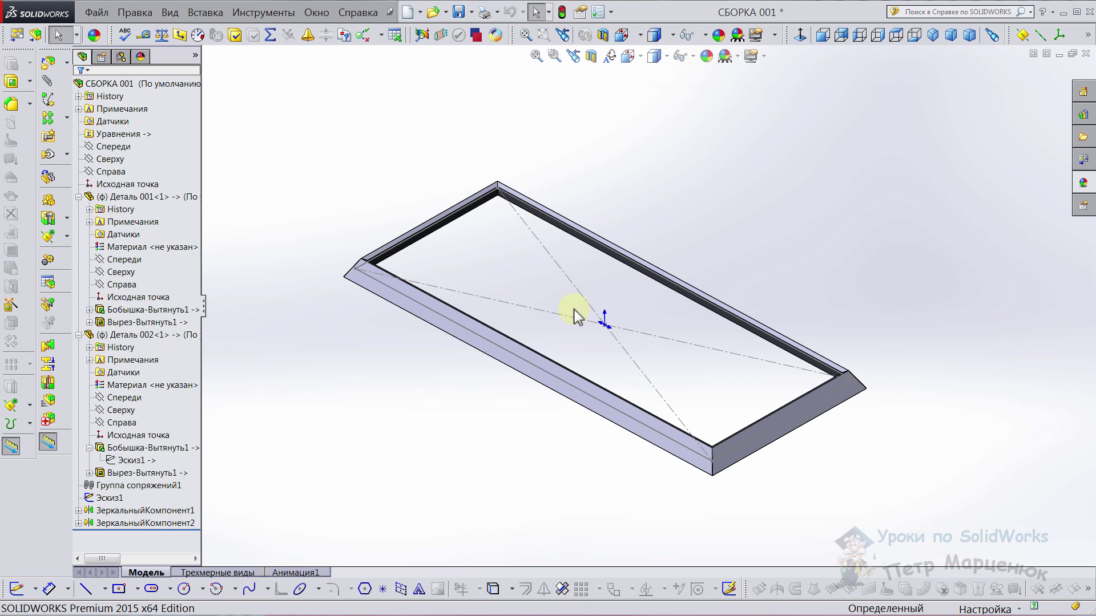
mouse_move(549, 311)
middle_mouse_down()
mouse_move(643, 457)
mouse_move(662, 545)
mouse_move(599, 365)
mouse_move(543, 372)
middle_mouse_up()
left_click_drag(543, 373, 548, 342)
key("Escape")
left_click(516, 375)
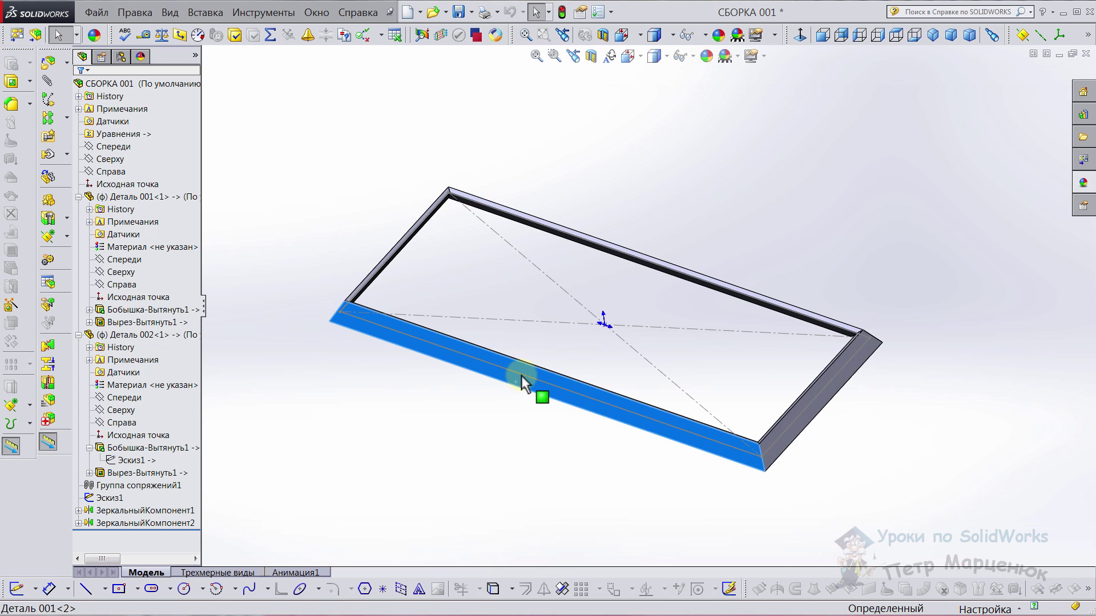
right_click(517, 372)
left_click(523, 250)
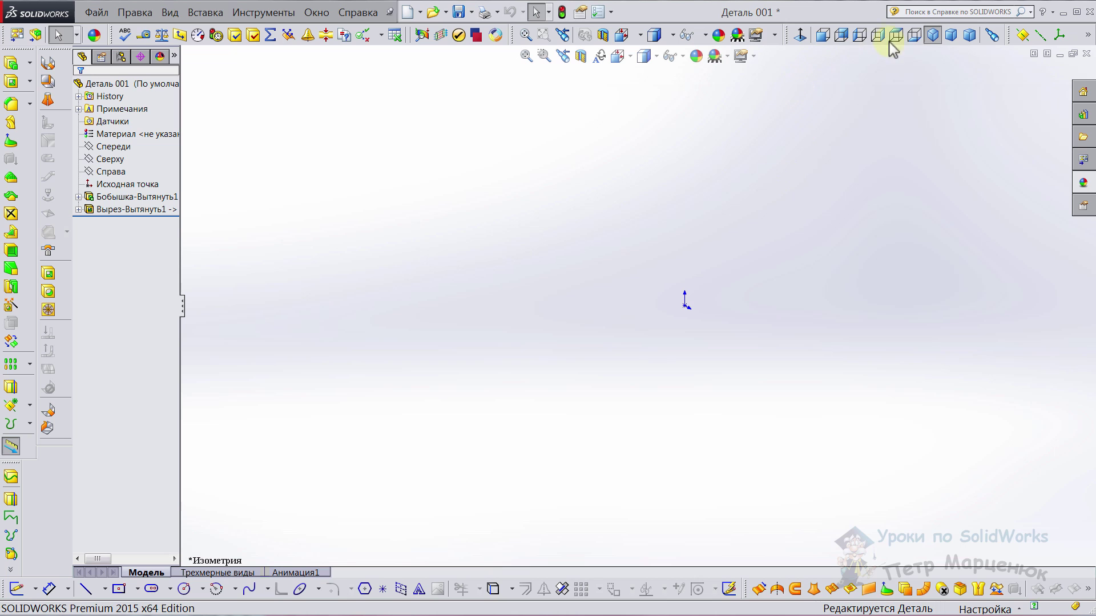
left_click(933, 35)
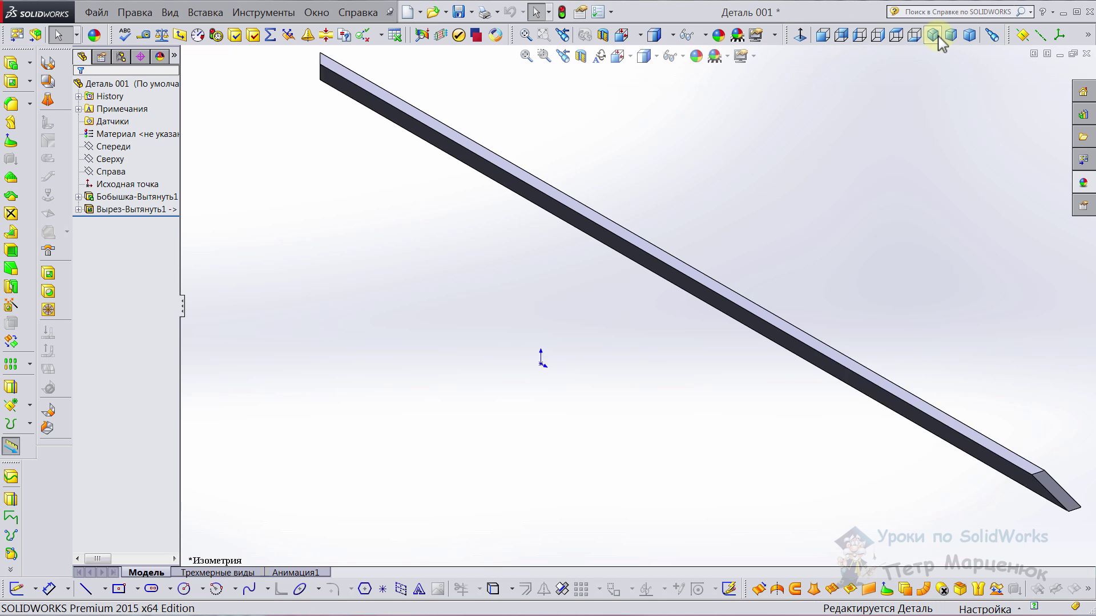
scroll(416, 171, "down", 3)
mouse_move(417, 171)
middle_mouse_down()
mouse_move(710, 231)
mouse_move(738, 303)
mouse_move(668, 416)
mouse_move(570, 403)
mouse_move(510, 252)
mouse_move(516, 130)
mouse_move(558, 110)
middle_mouse_up()
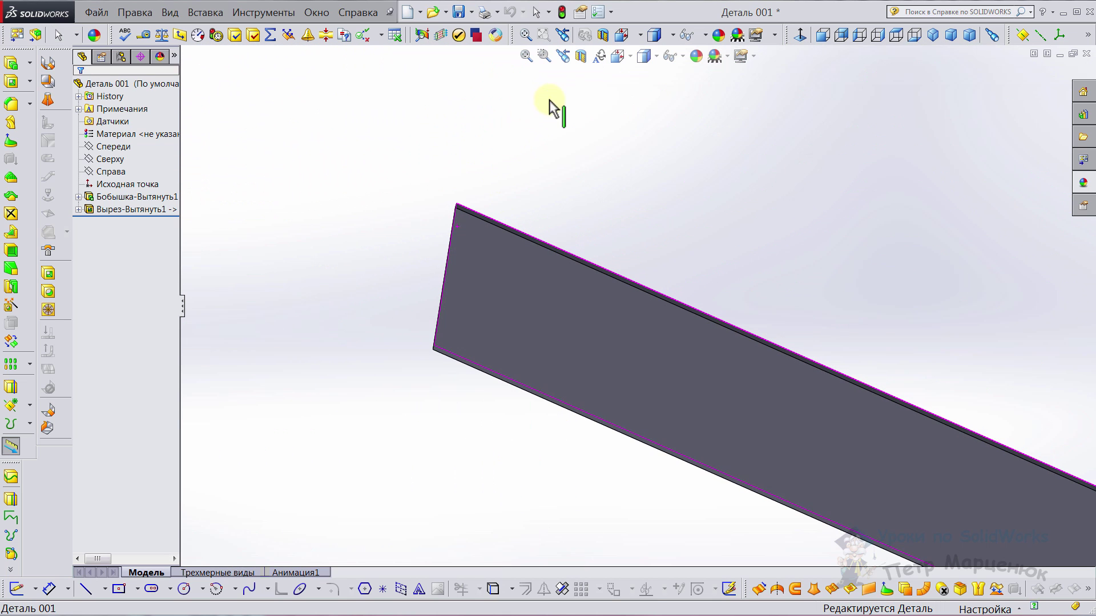
left_click(1082, 53)
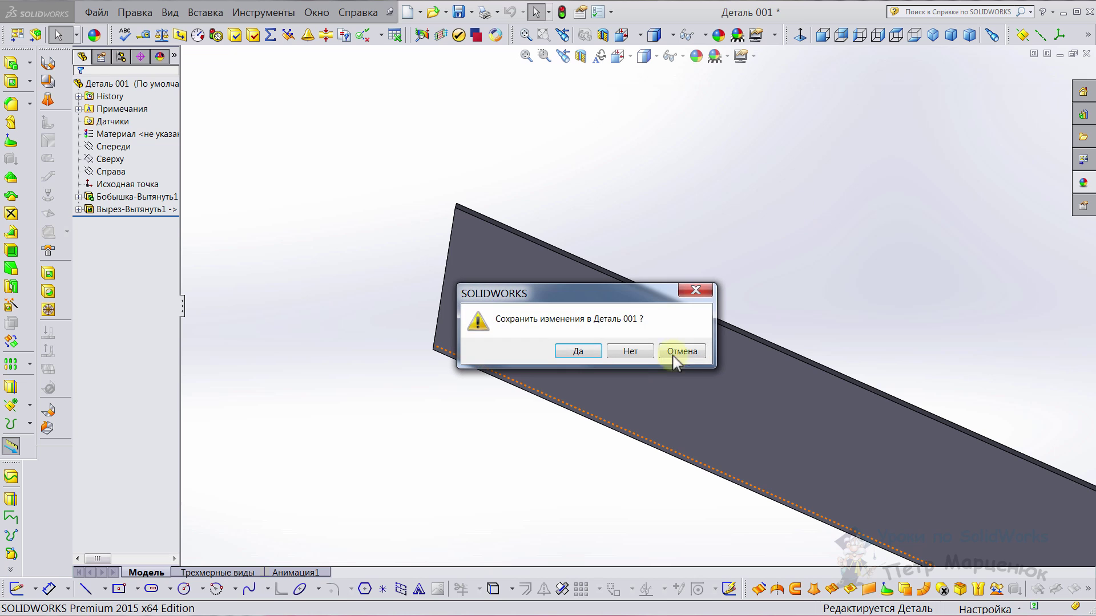
left_click(634, 350)
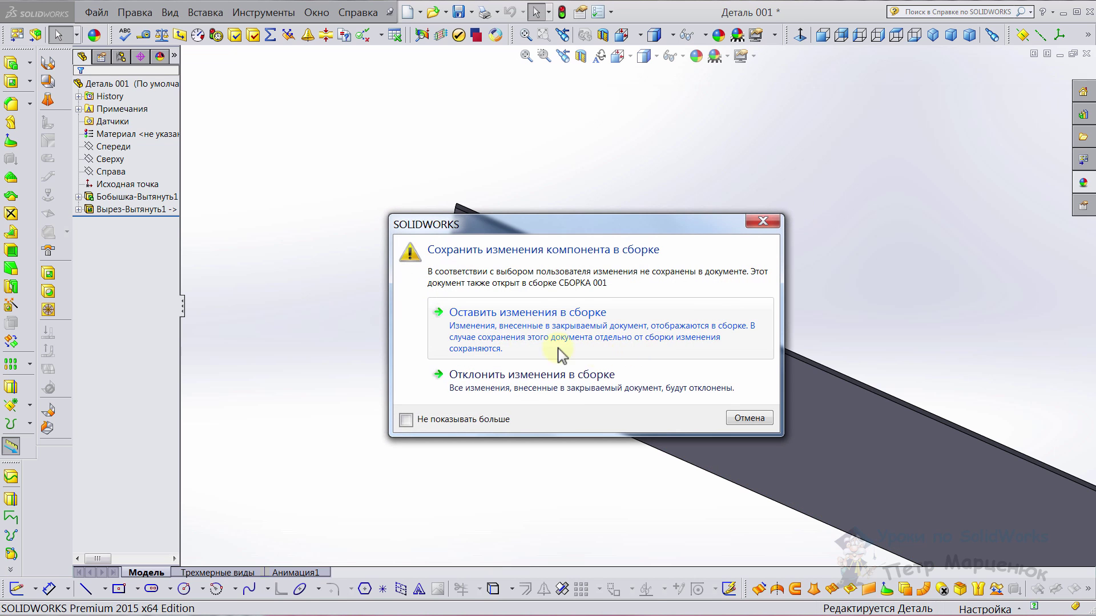
left_click(502, 315)
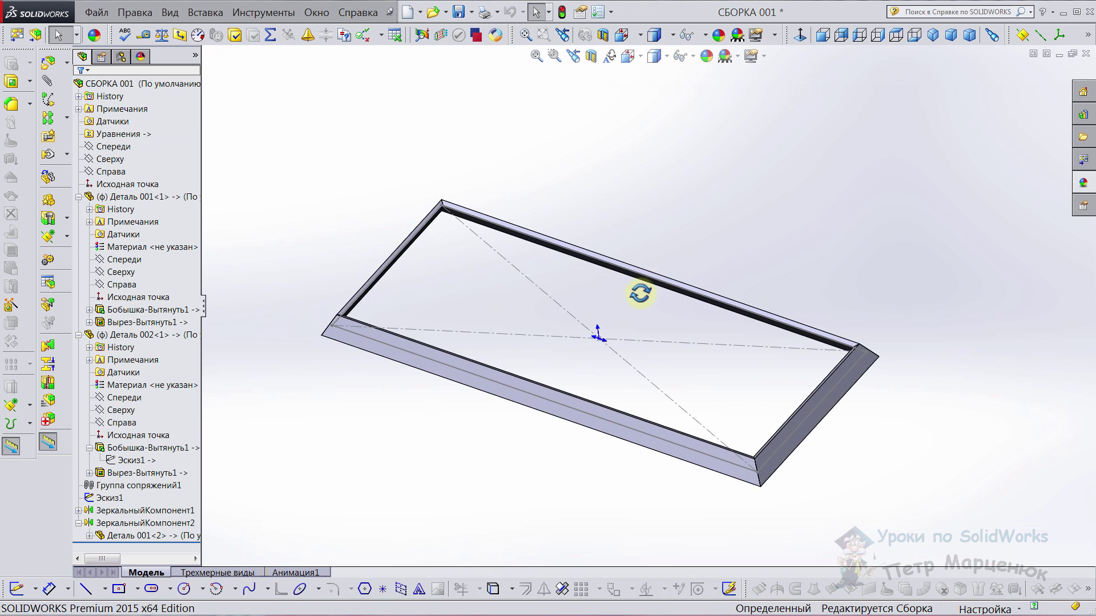
mouse_move(640, 288)
middle_mouse_down()
mouse_move(486, 368)
mouse_move(641, 277)
middle_mouse_up()
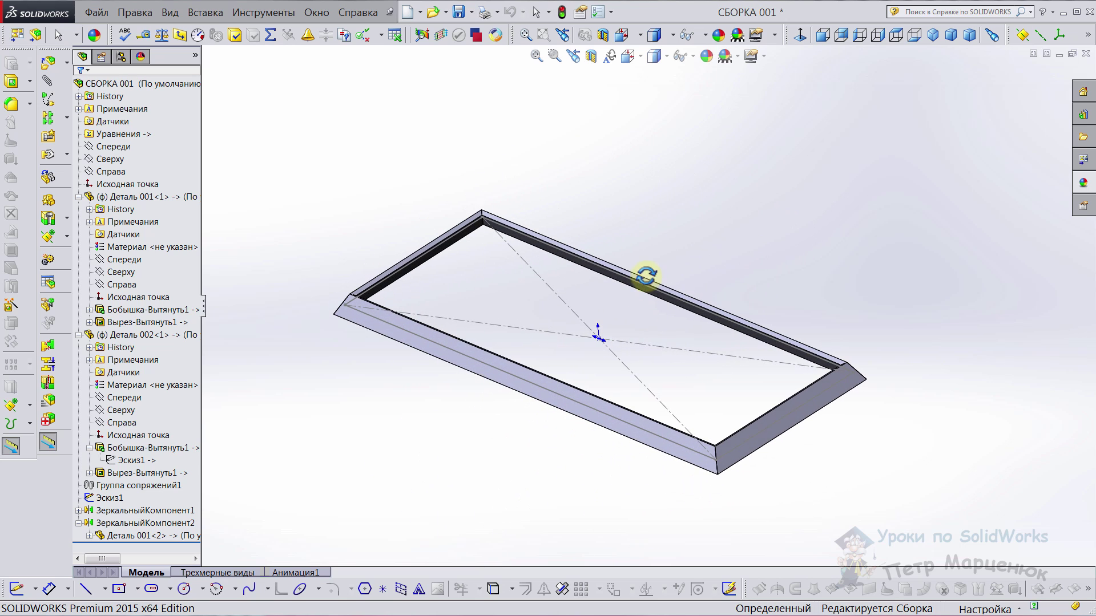